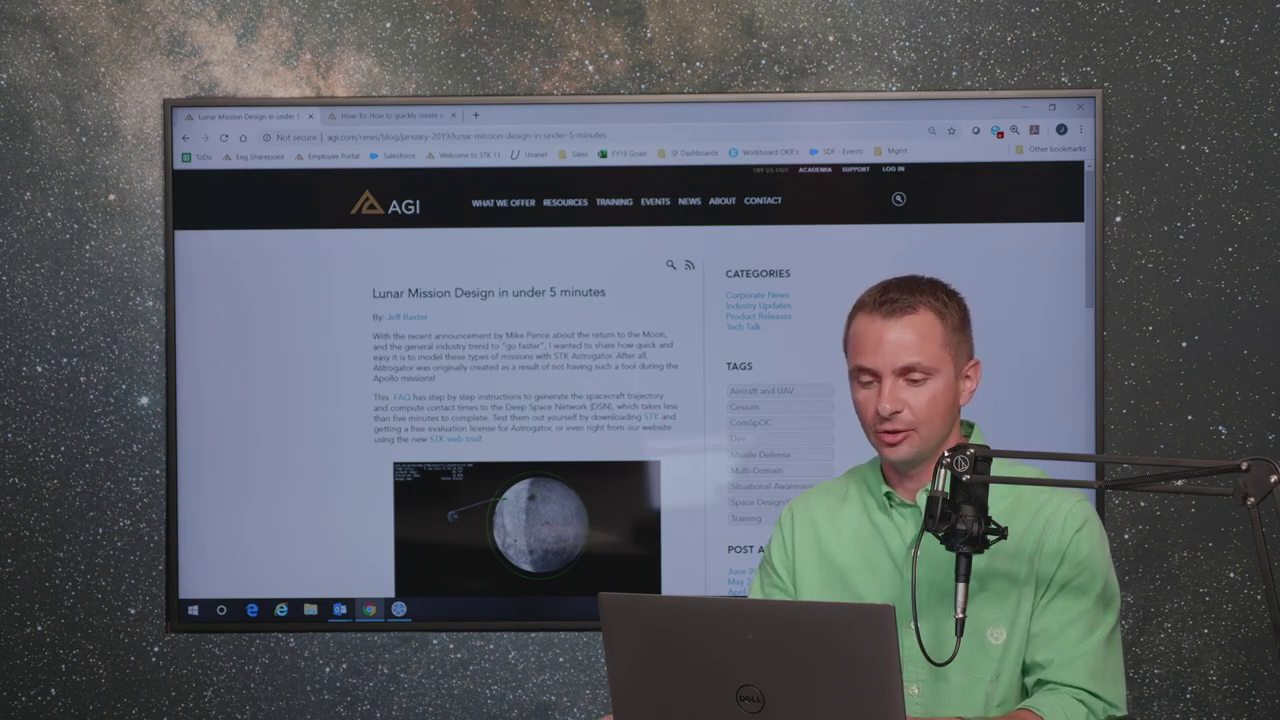
Review the lunar mission How-To FAQ steps in Chrome, then bring STK 11 forward
scroll(367, 369, down, 3)
scroll(343, 369, up, 3)
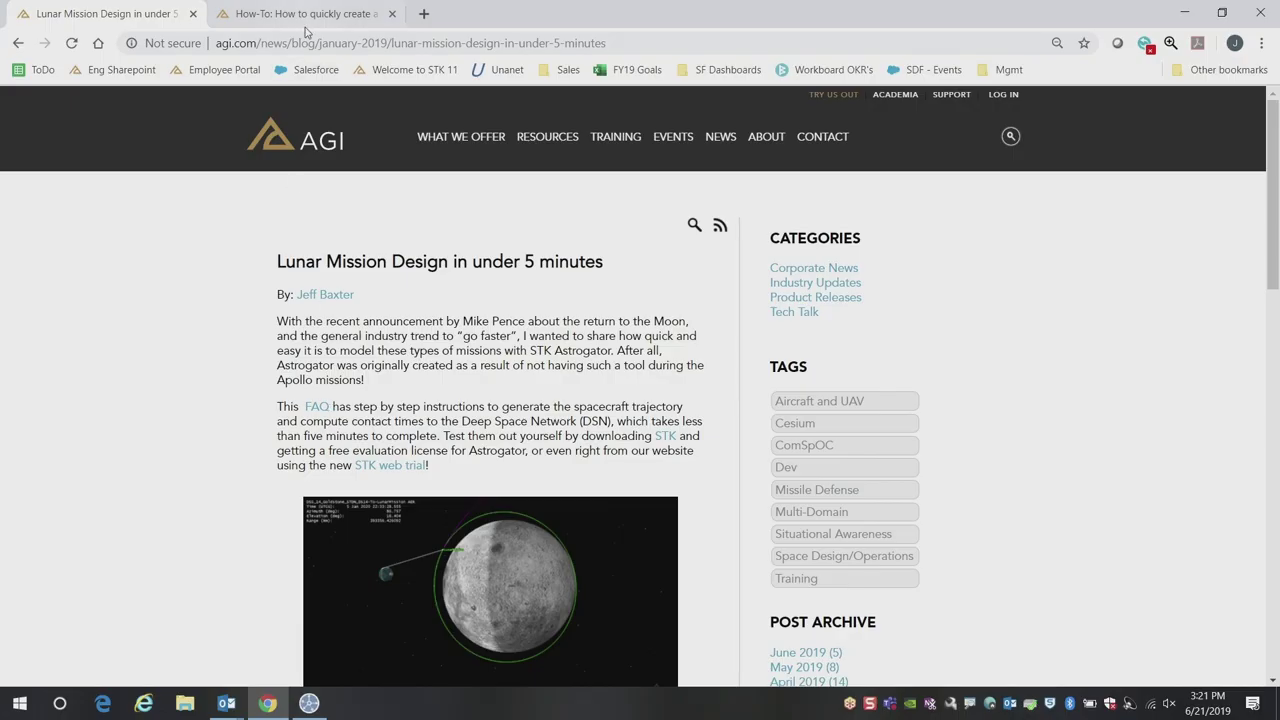
click(306, 18)
scroll(181, 399, down, 3)
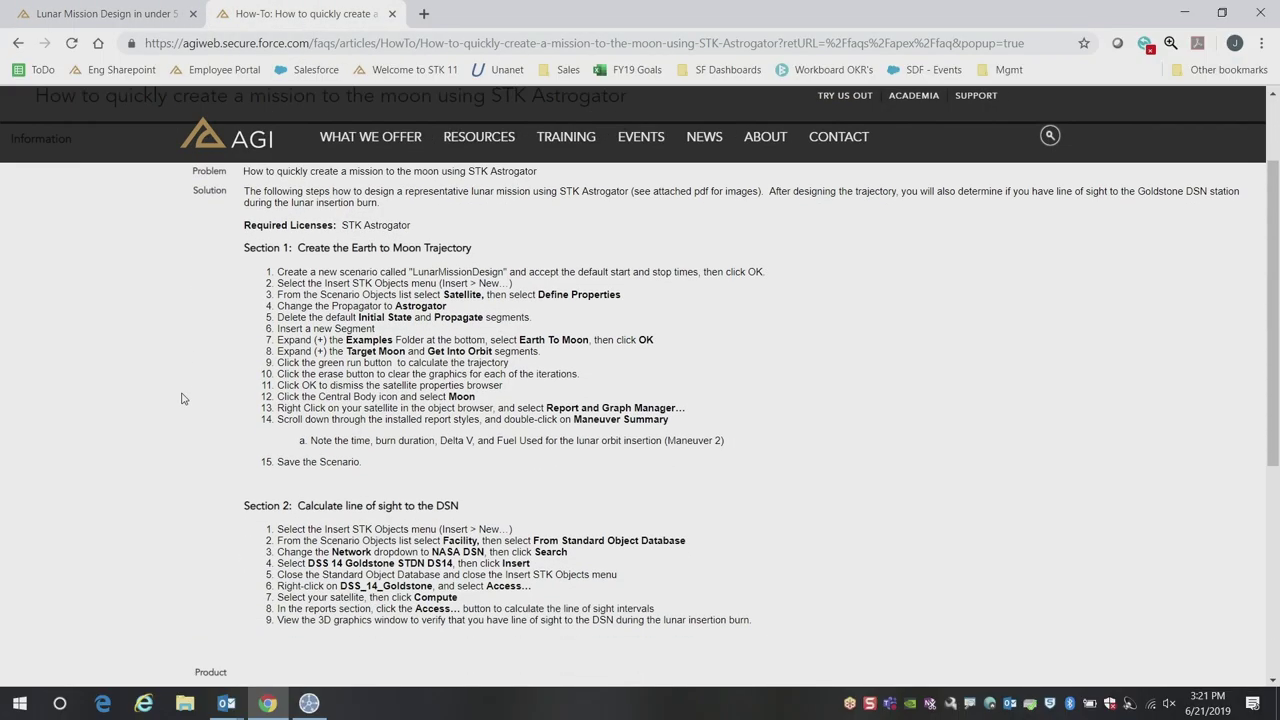
click(309, 703)
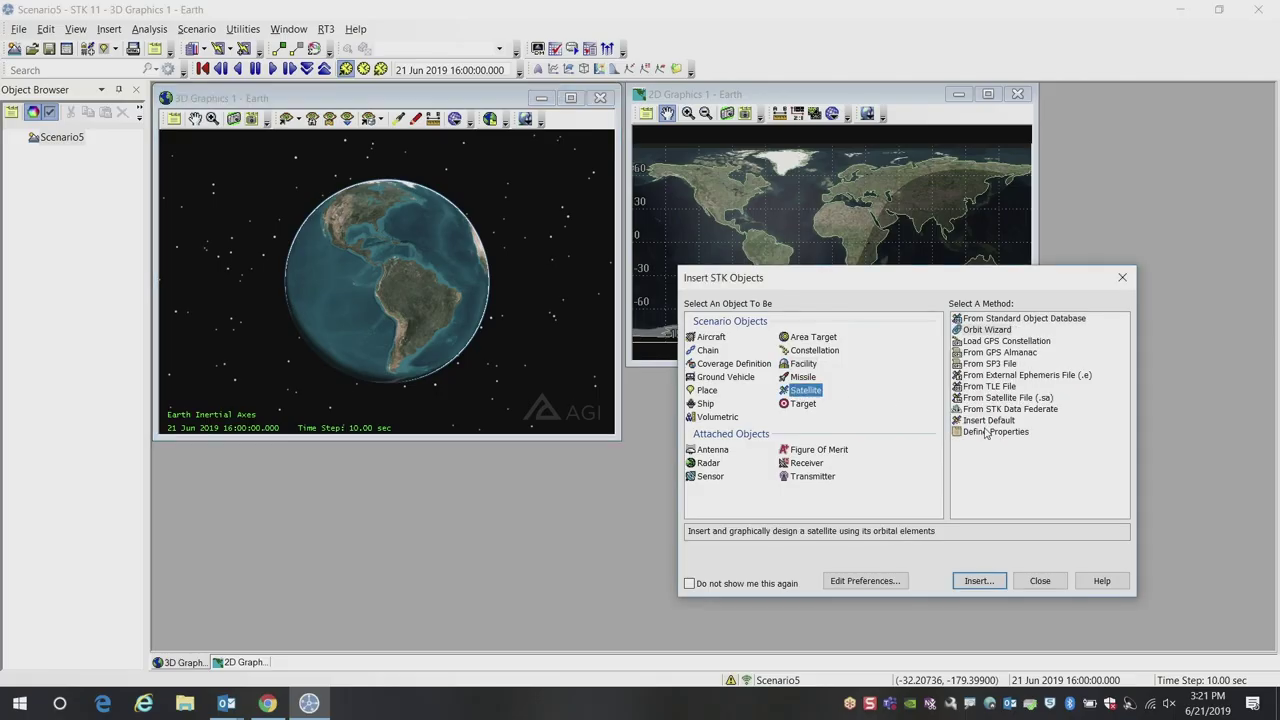
Insert Satellite1 with Define Properties and switch its orbit propagator to Astrogator
click(986, 432)
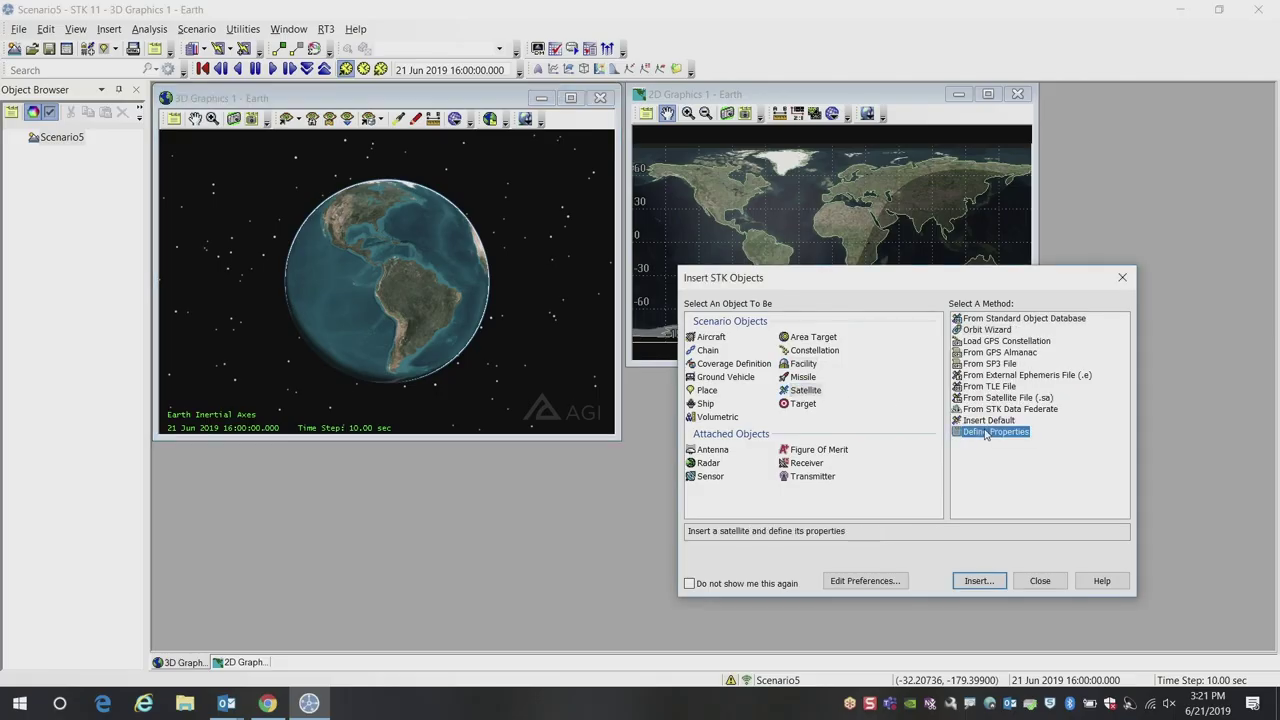
click(980, 580)
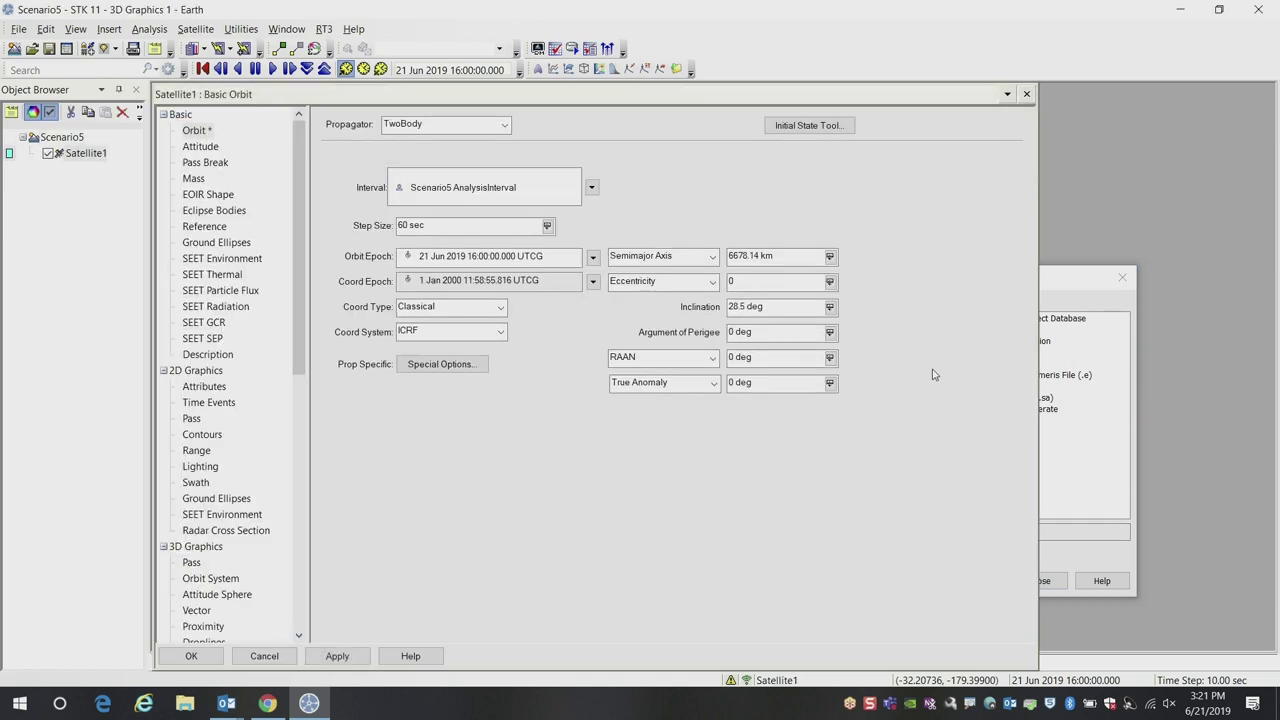
click(468, 127)
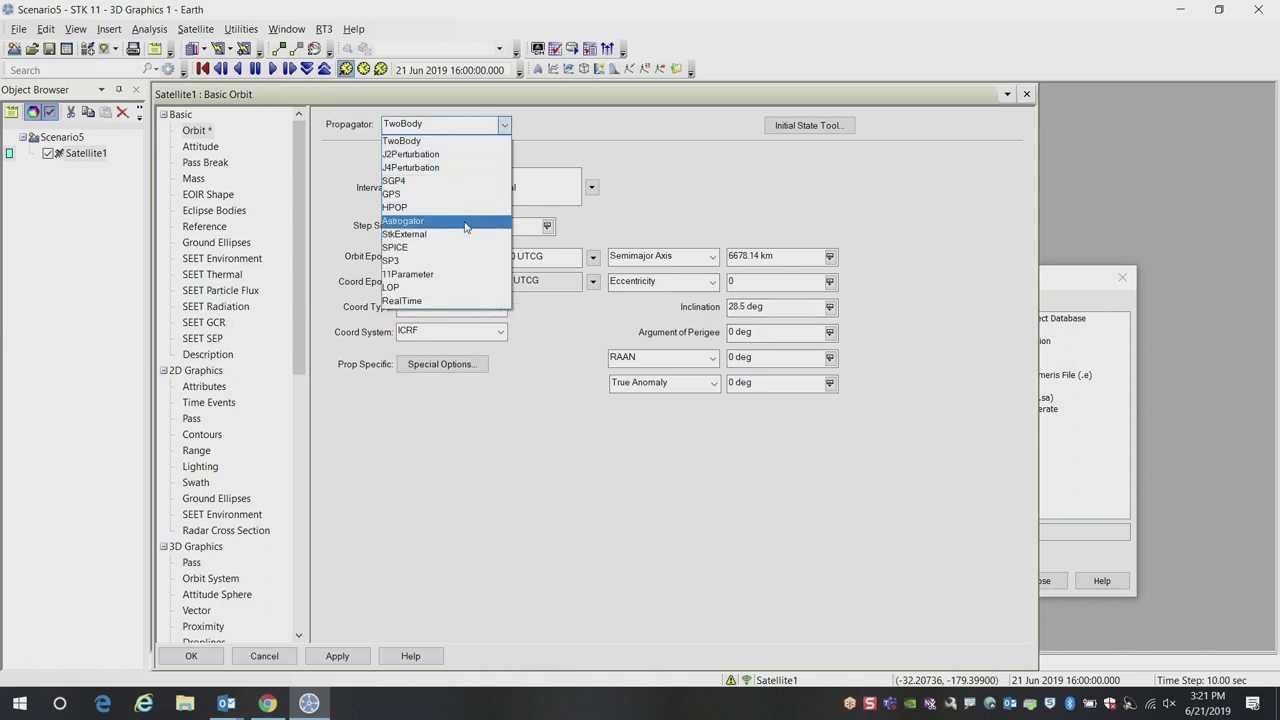
click(465, 222)
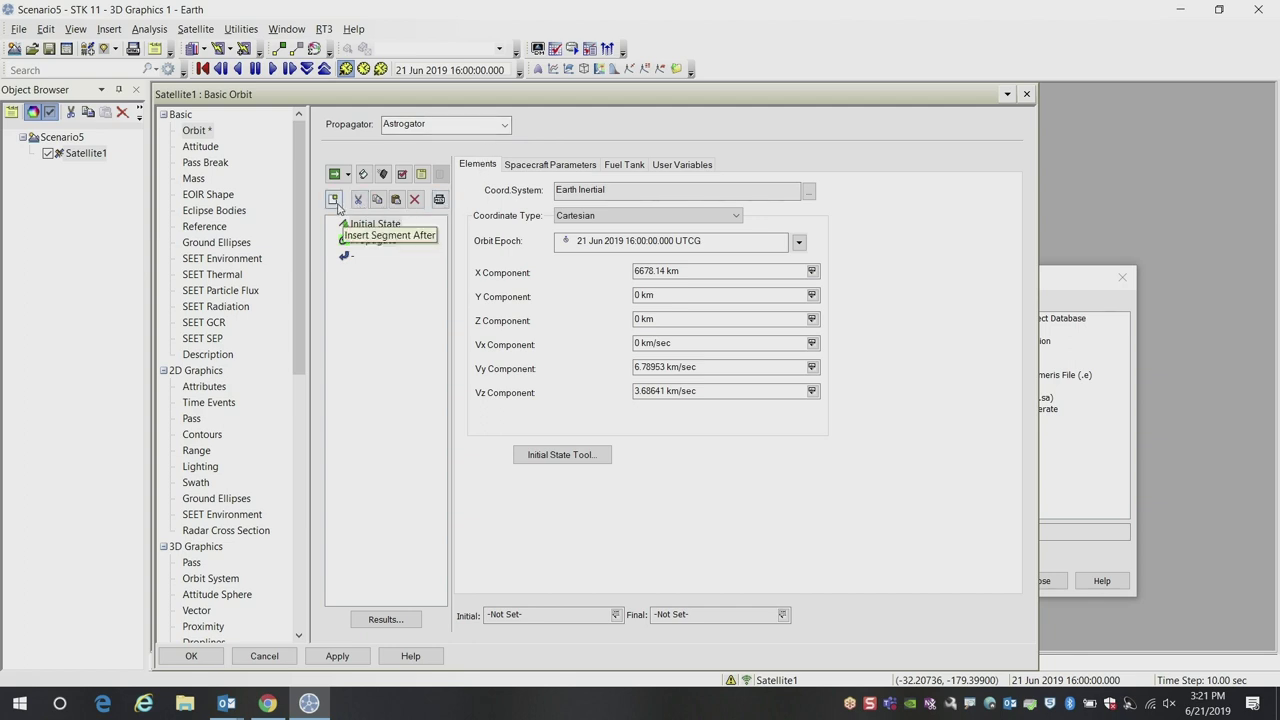
Insert the Examples > Earth To Moon sequence after the Initial State segment
click(334, 200)
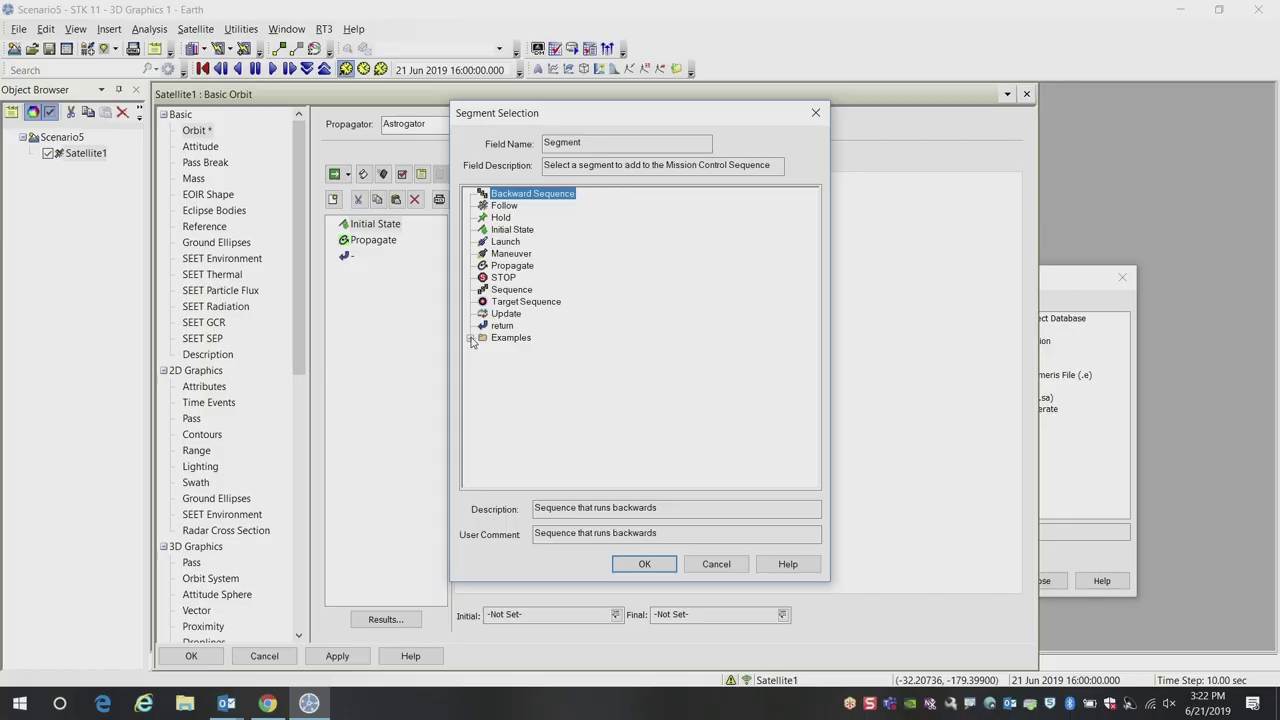
click(470, 338)
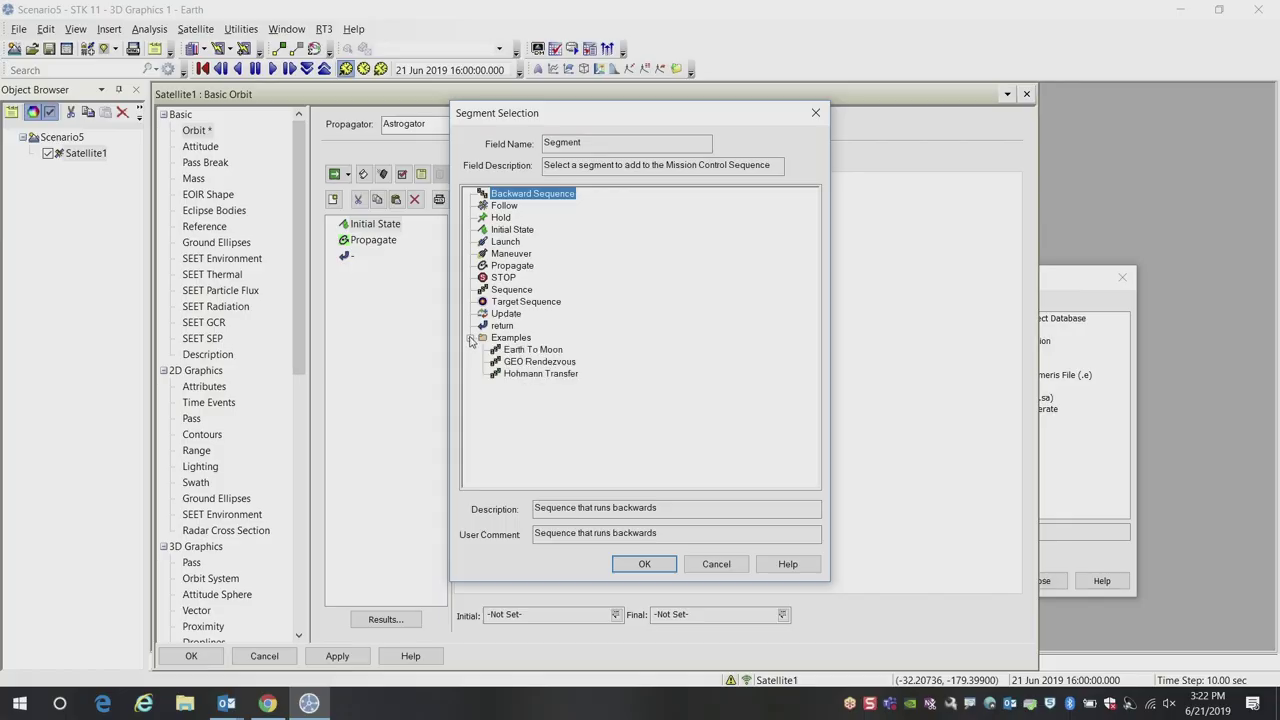
click(532, 349)
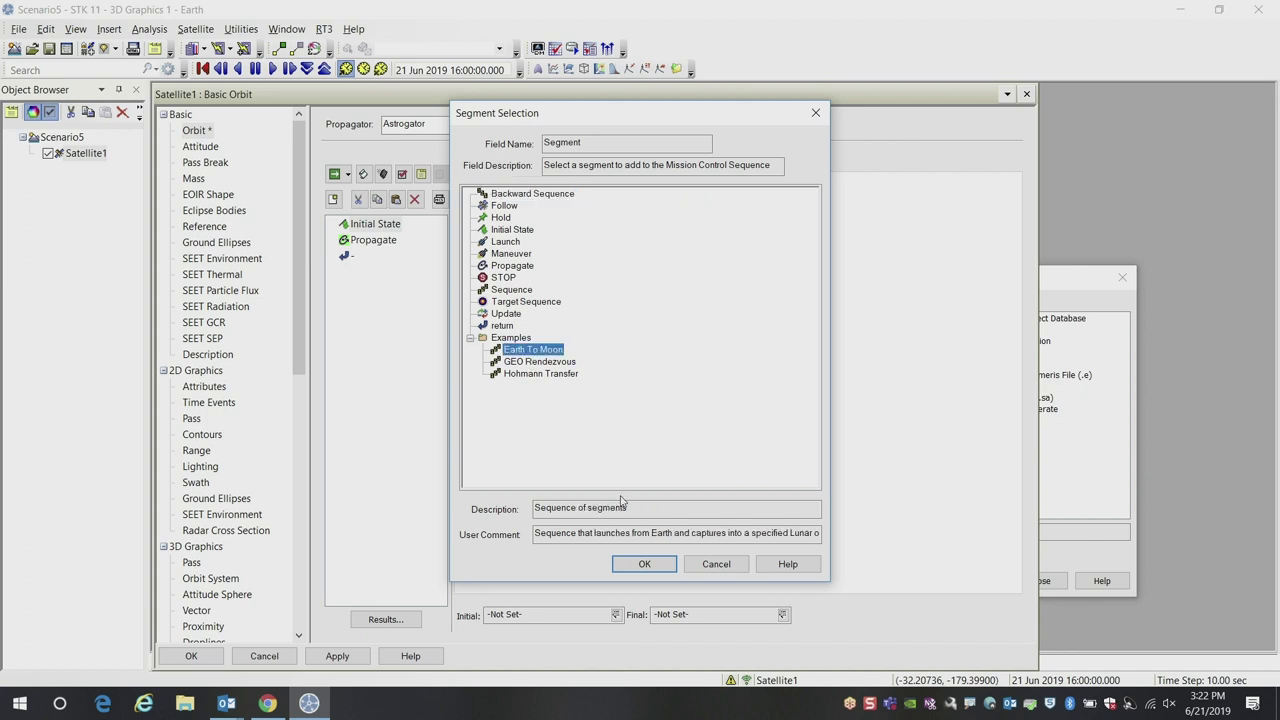
click(643, 565)
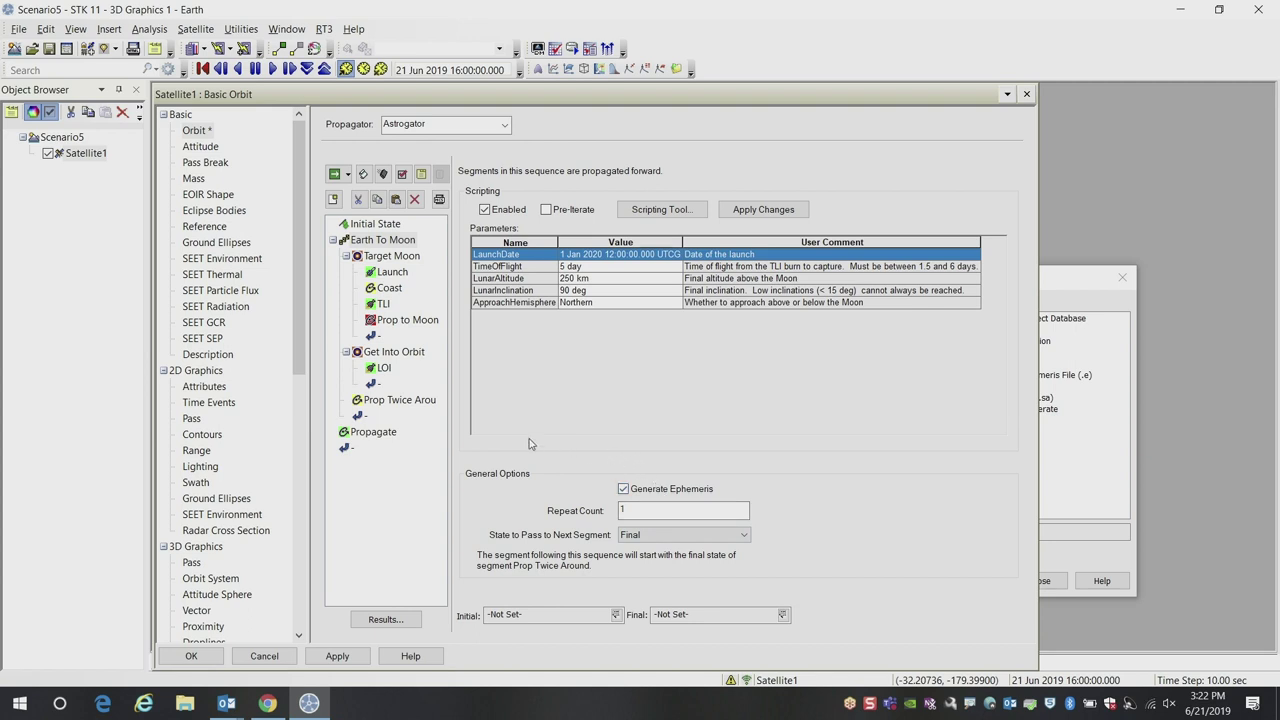
Delete the default Initial State and Propagate segments from the mission control sequence
click(372, 224)
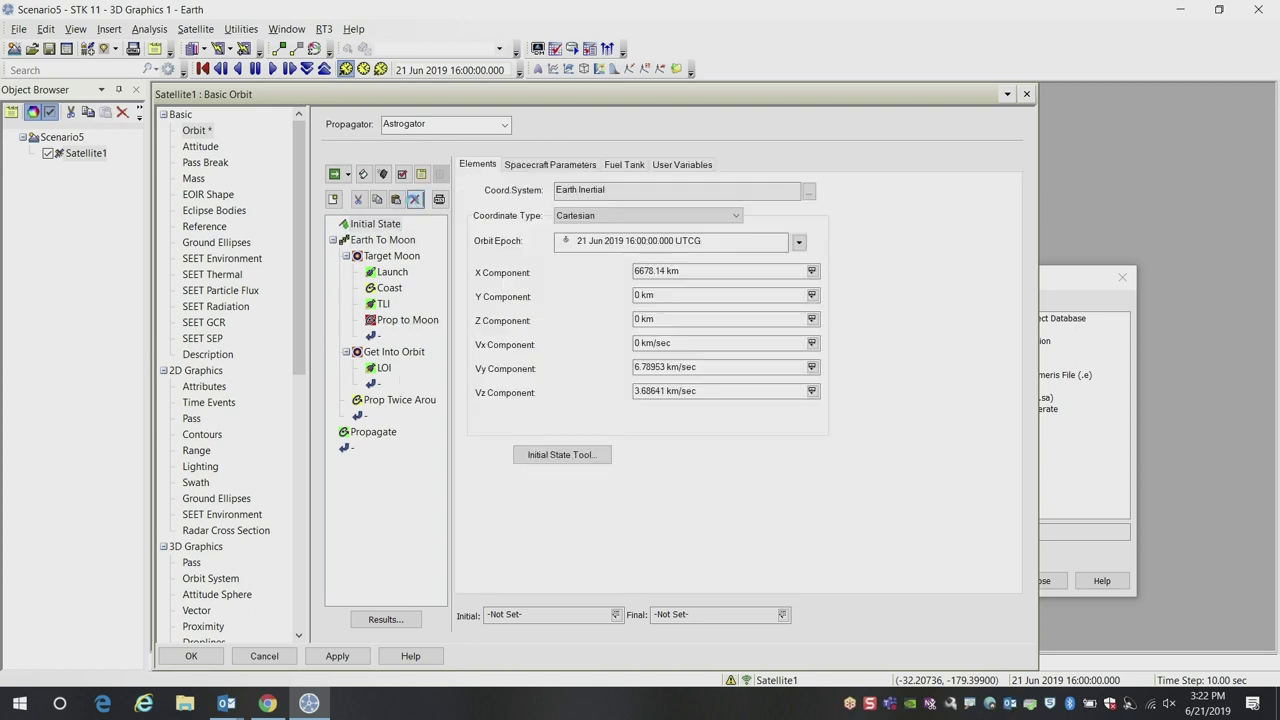
click(415, 199)
click(594, 416)
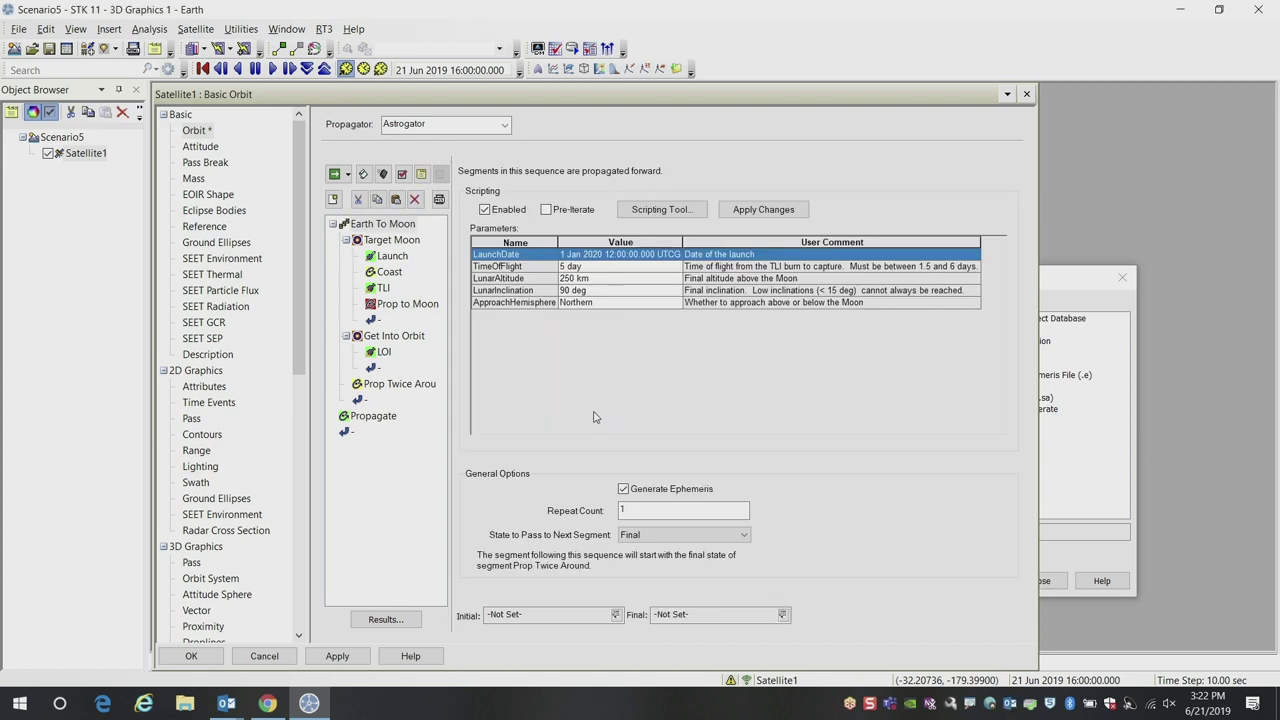
click(380, 416)
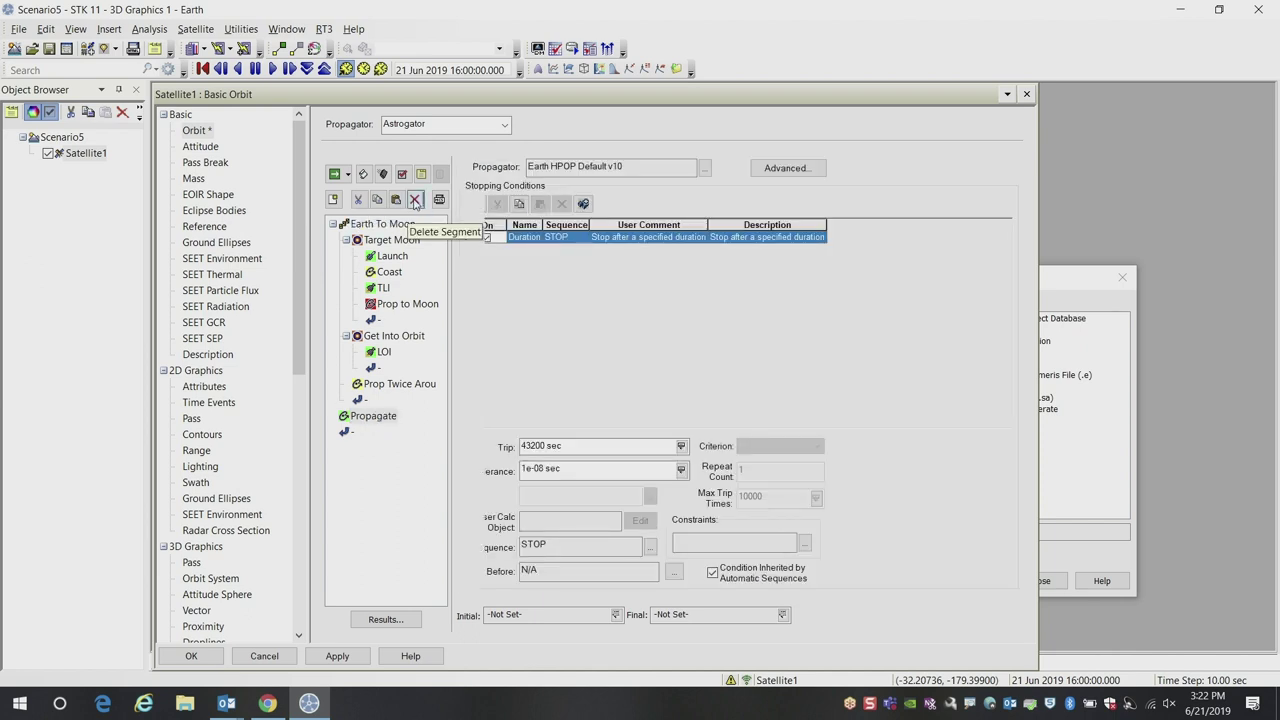
click(415, 199)
click(603, 420)
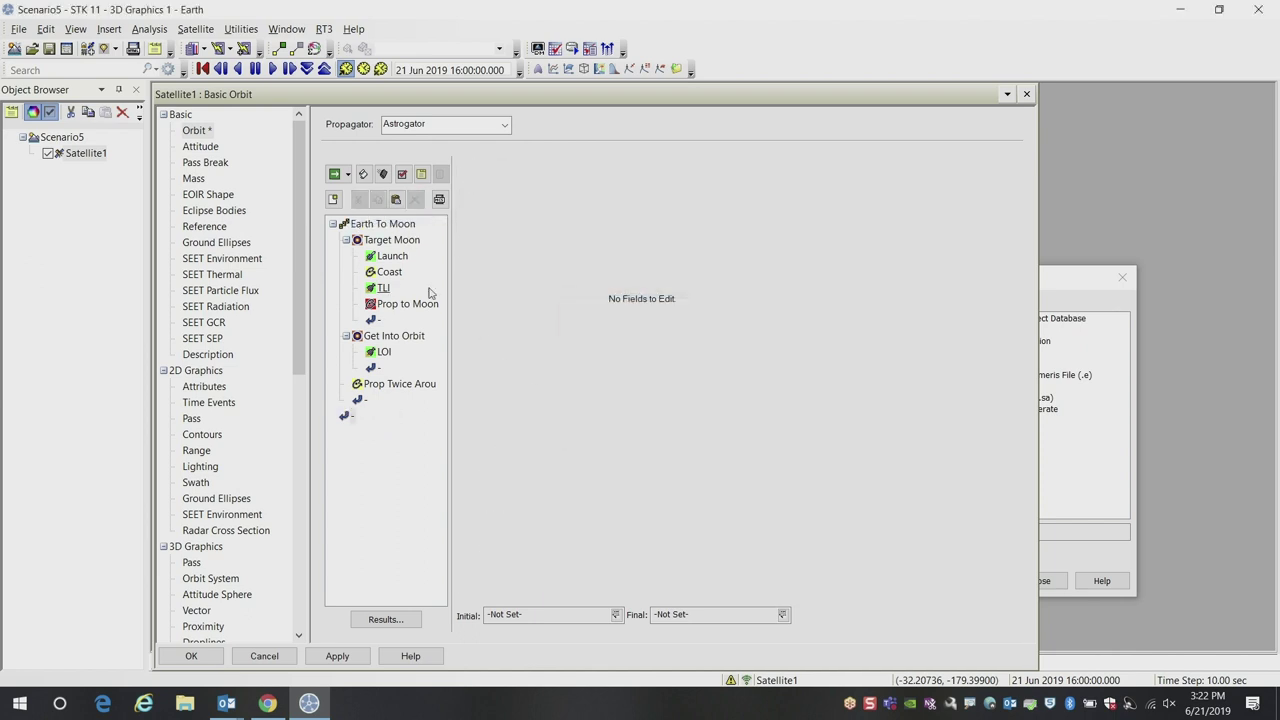
Review the Target Moon, Launch, Coast, TLI and Prop to Moon sub-segment settings
click(380, 239)
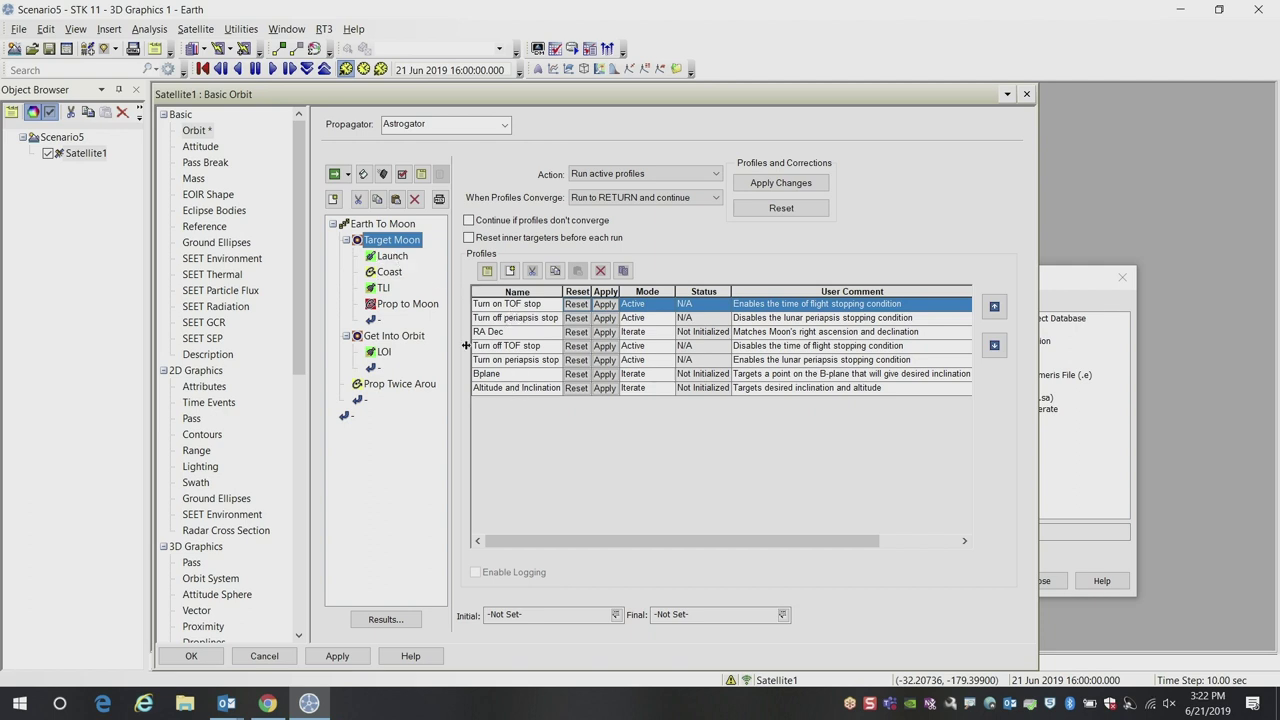
click(393, 258)
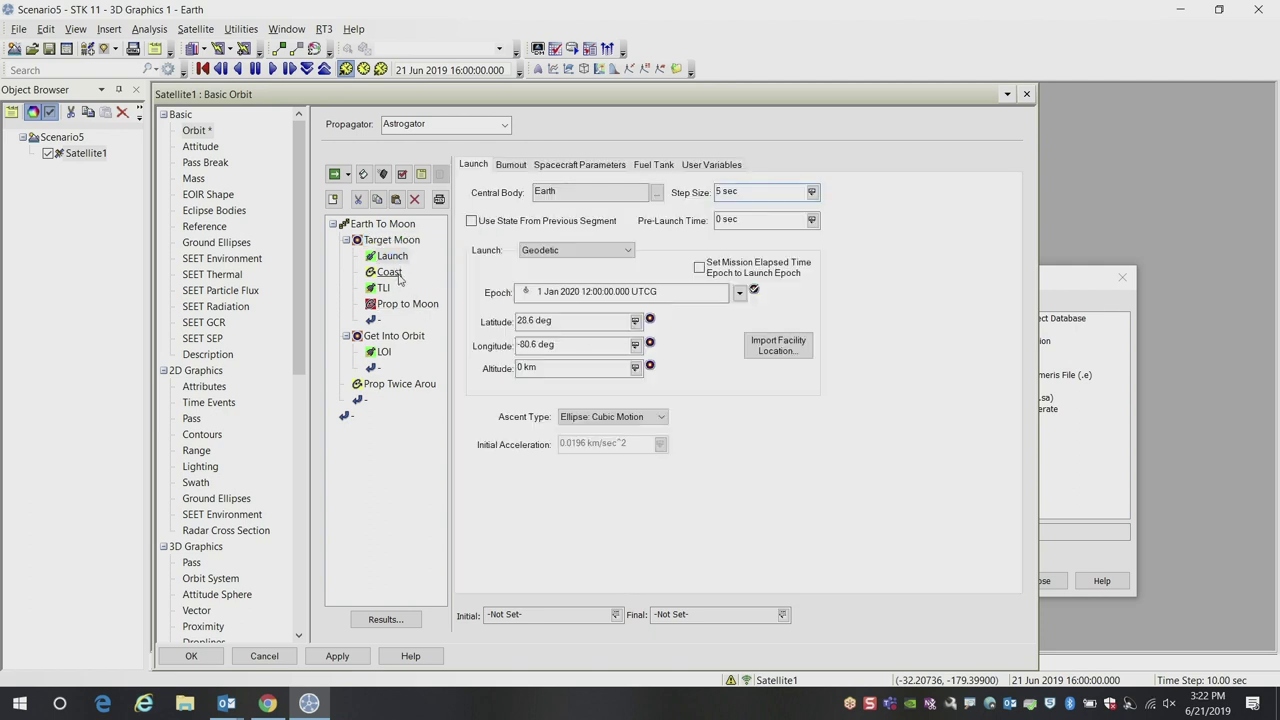
click(389, 272)
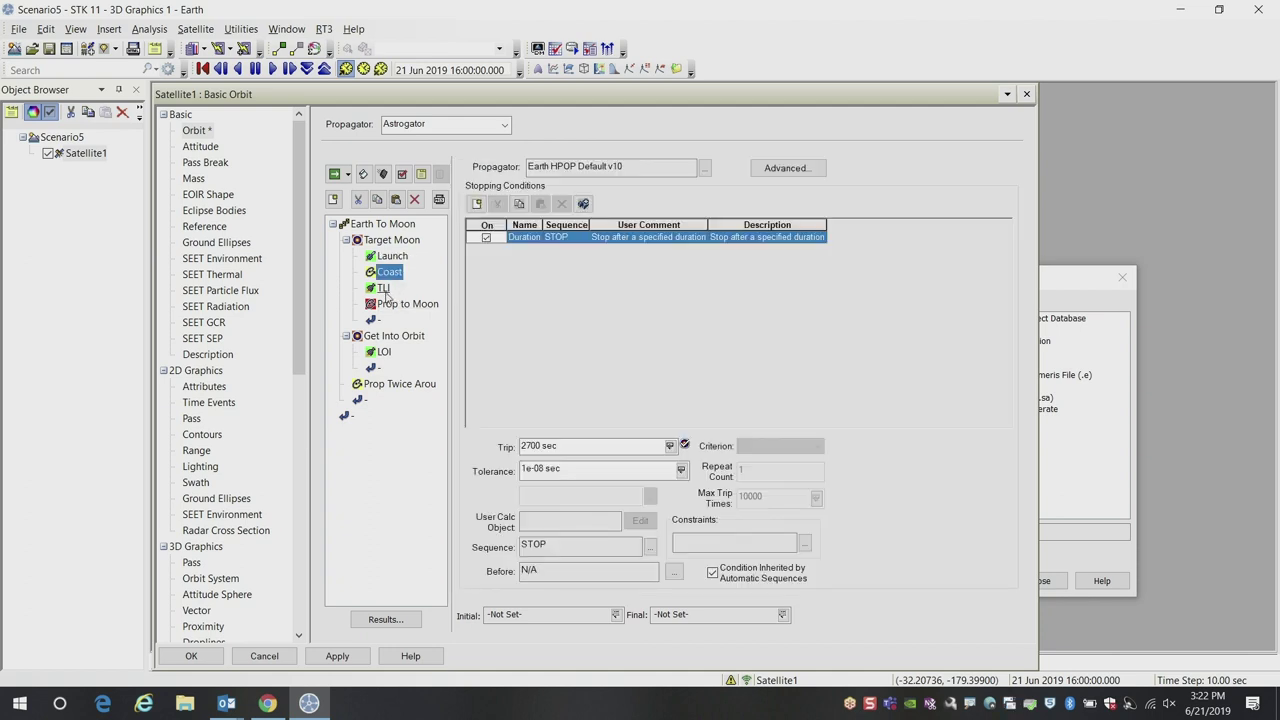
click(384, 288)
click(403, 305)
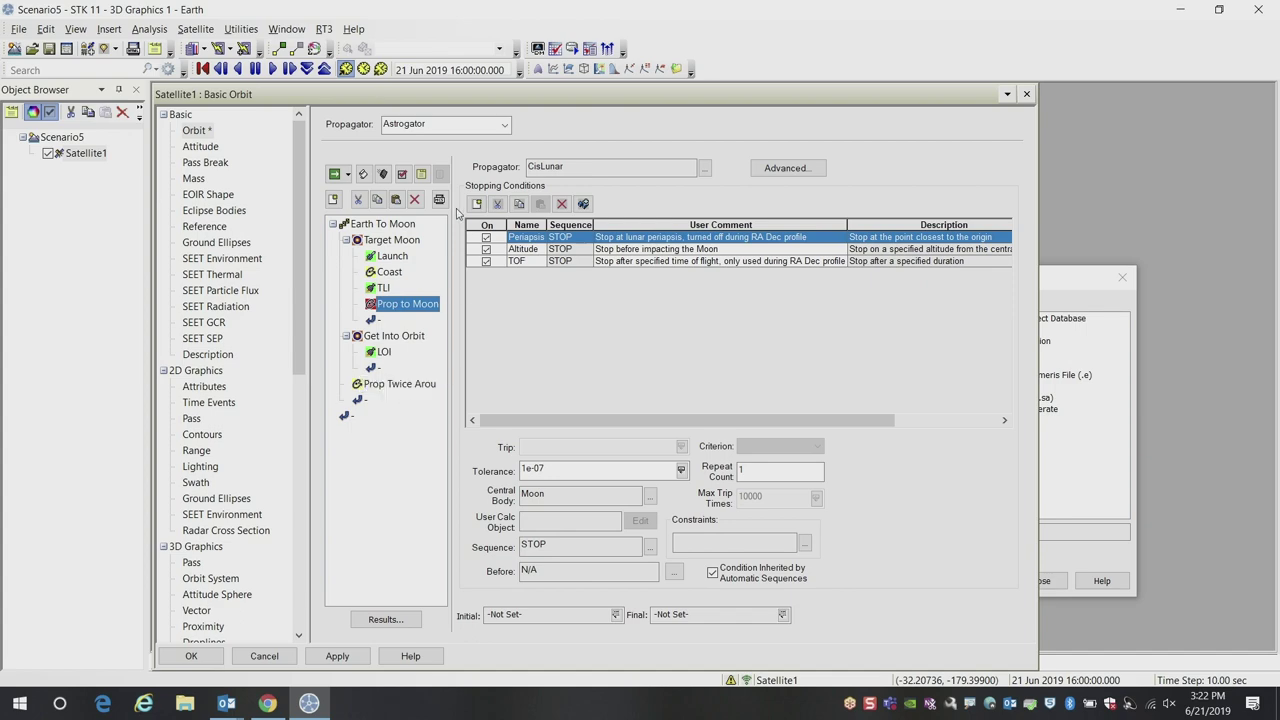
drag(451, 103, 713, 88)
click(652, 241)
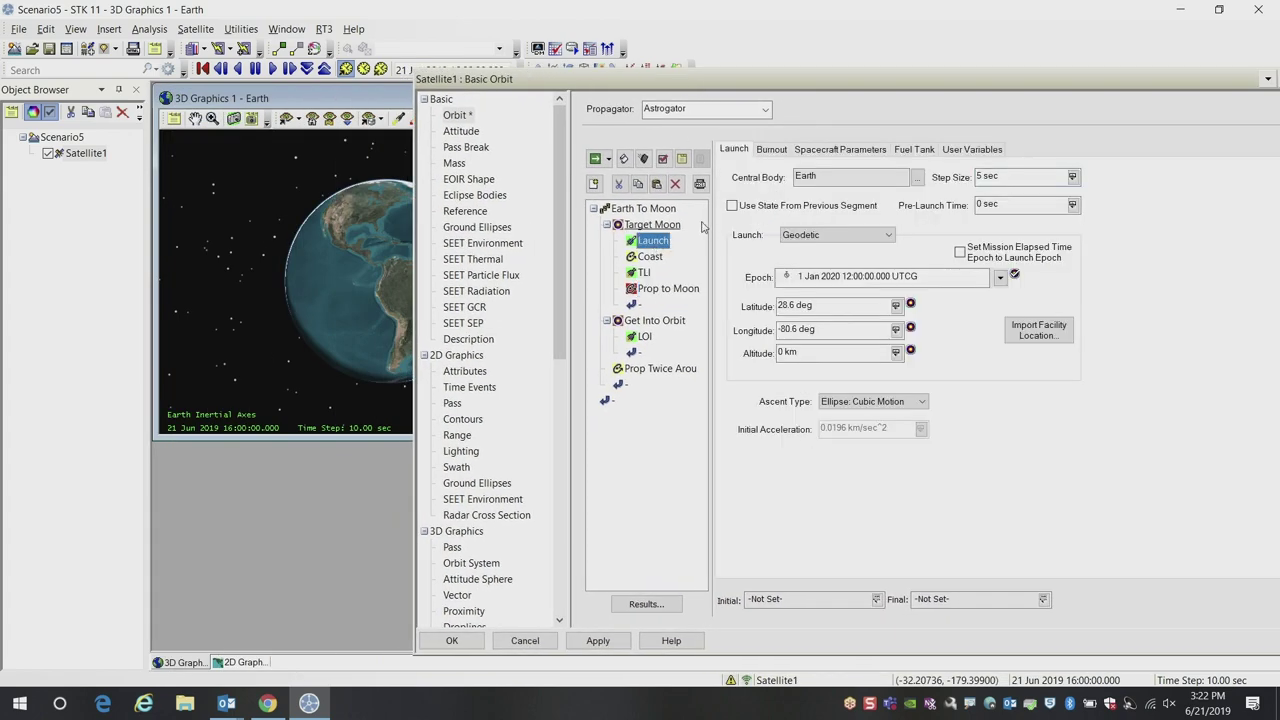
Run the entire Earth To Moon sequence and check the converged Launch and Target Moon results
drag(595, 85, 748, 78)
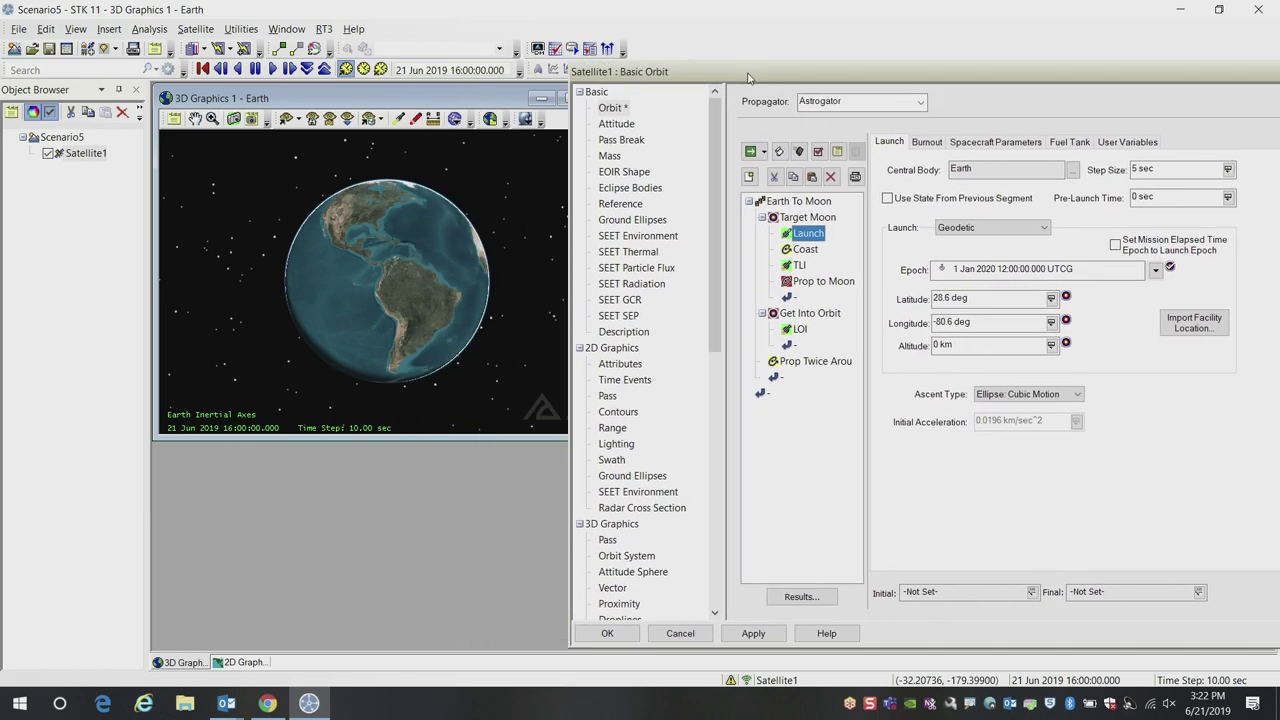
click(750, 152)
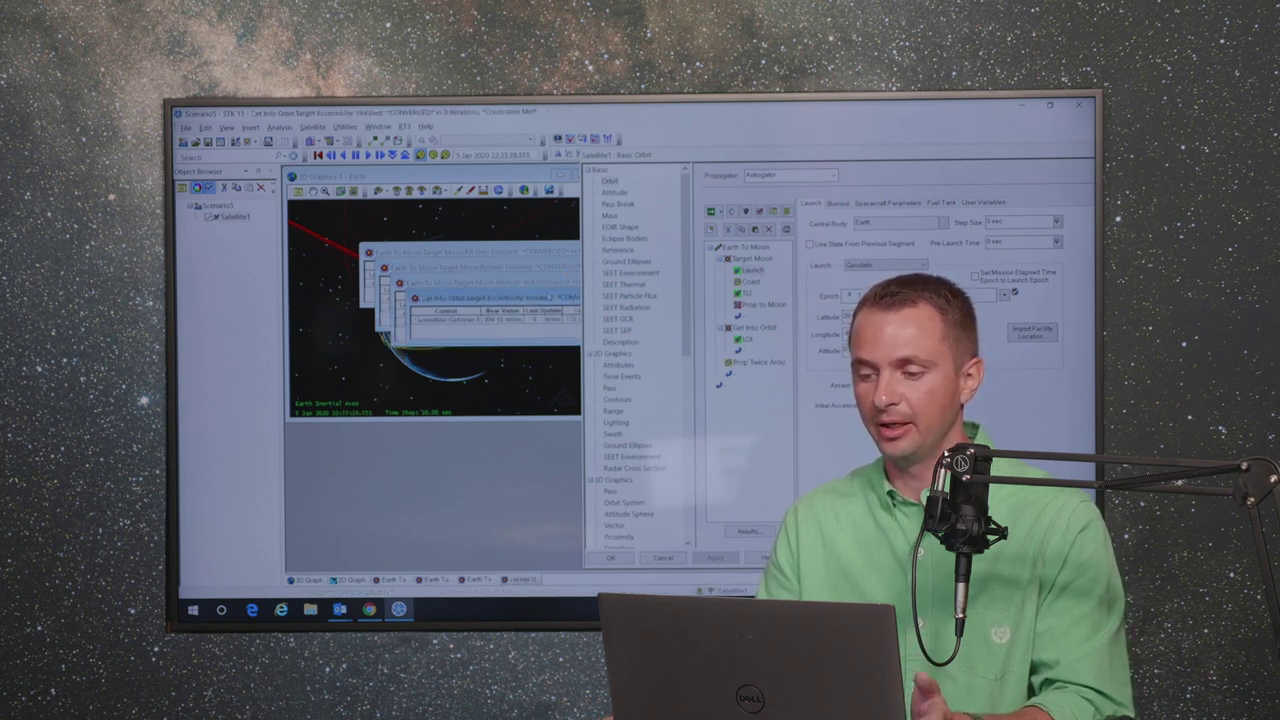
click(750, 270)
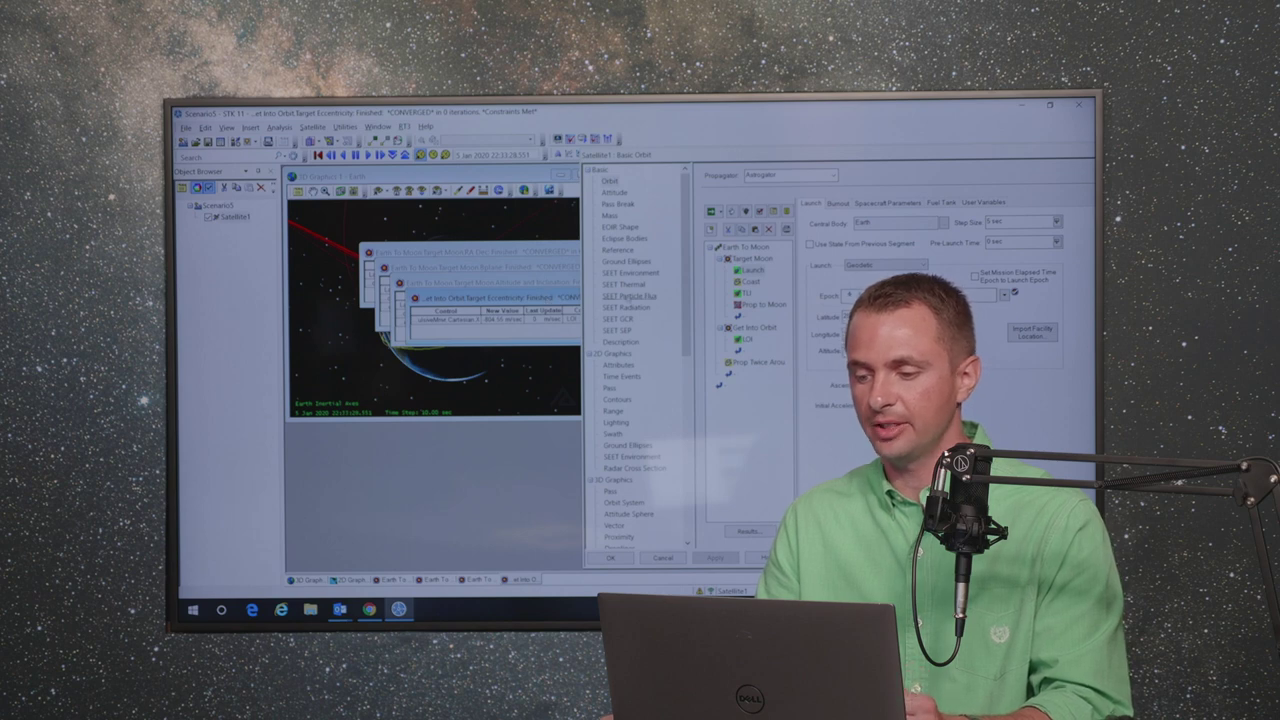
click(756, 258)
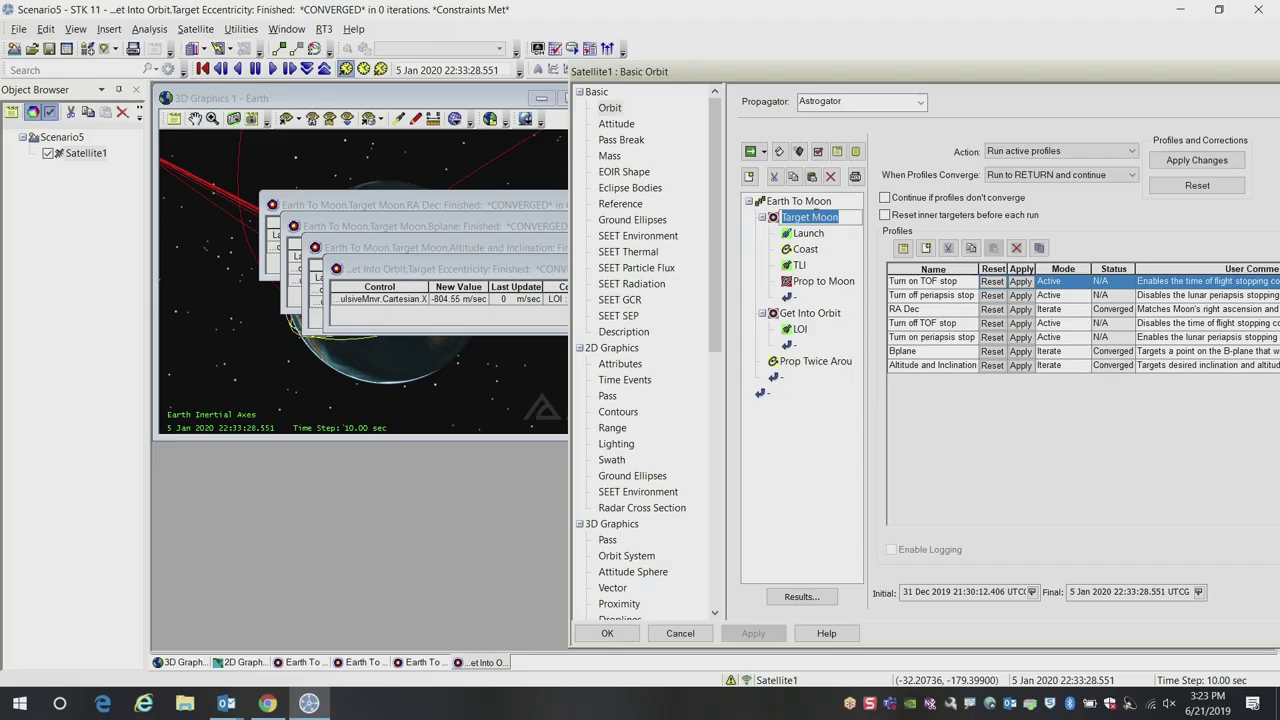
key(Up)
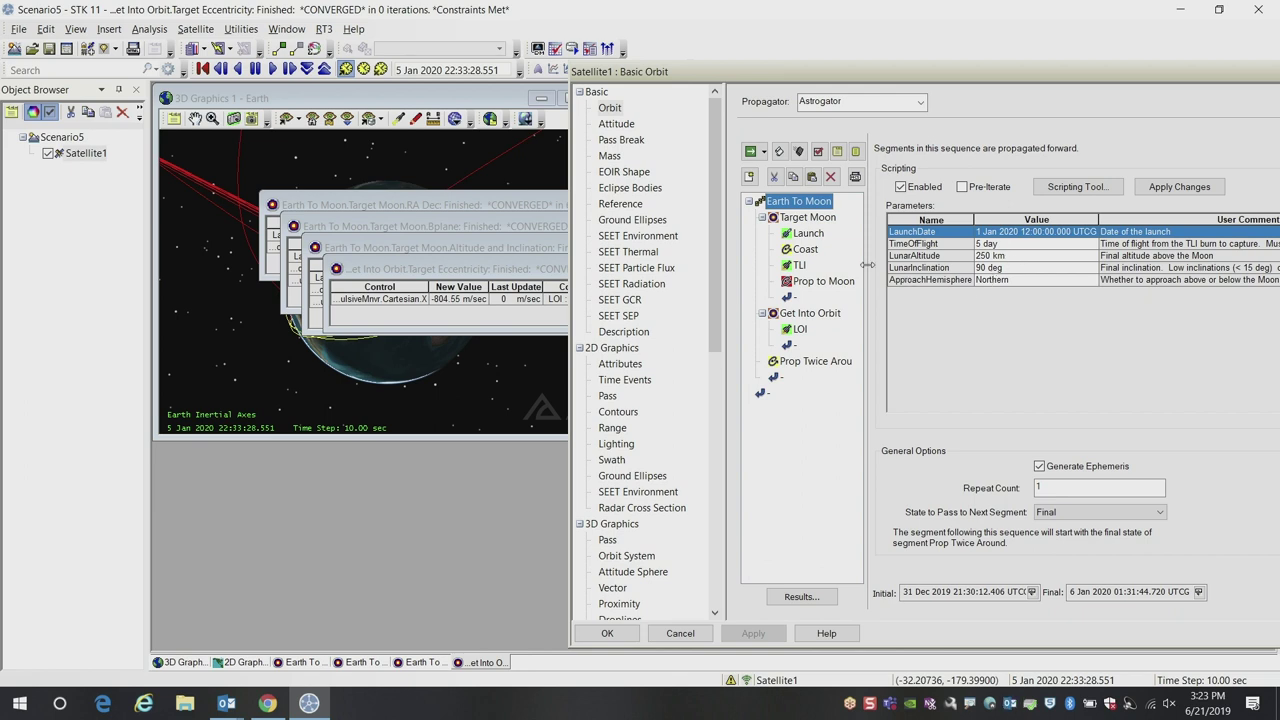
Clear the drawn trajectories from the 3D Earth view and rotate out to a distant globe
click(473, 265)
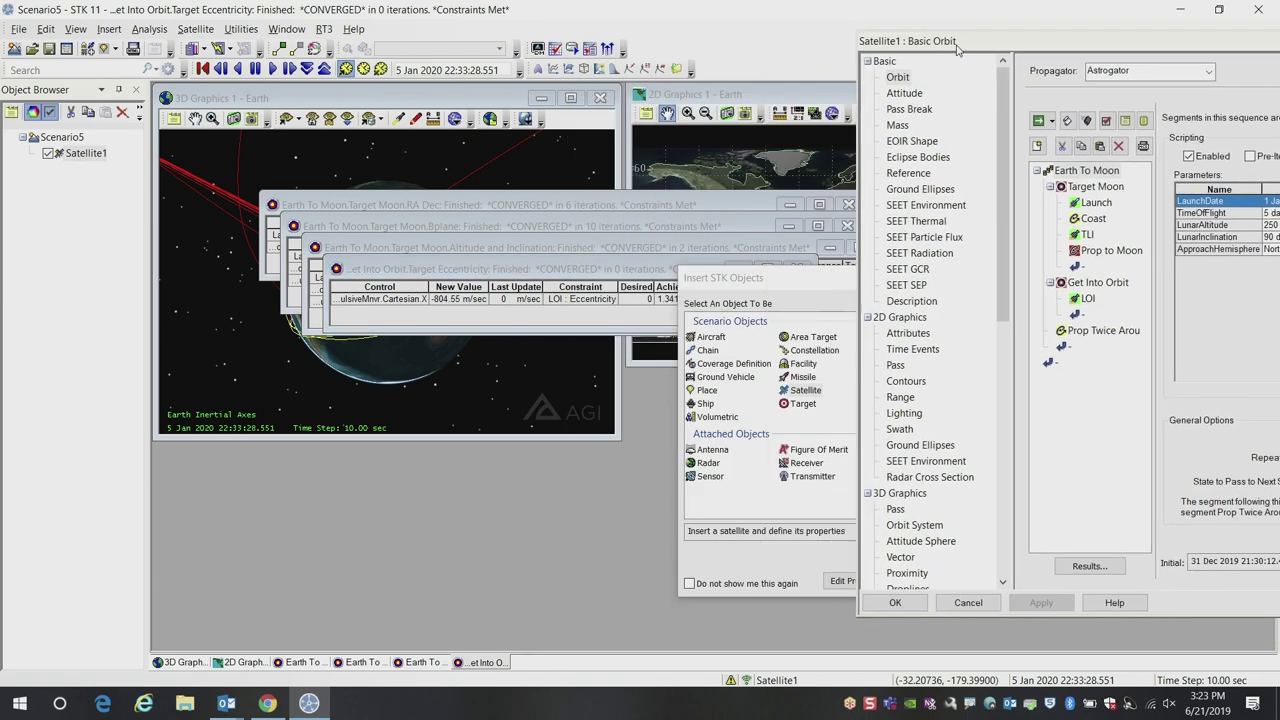
drag(668, 84, 703, 57)
click(487, 98)
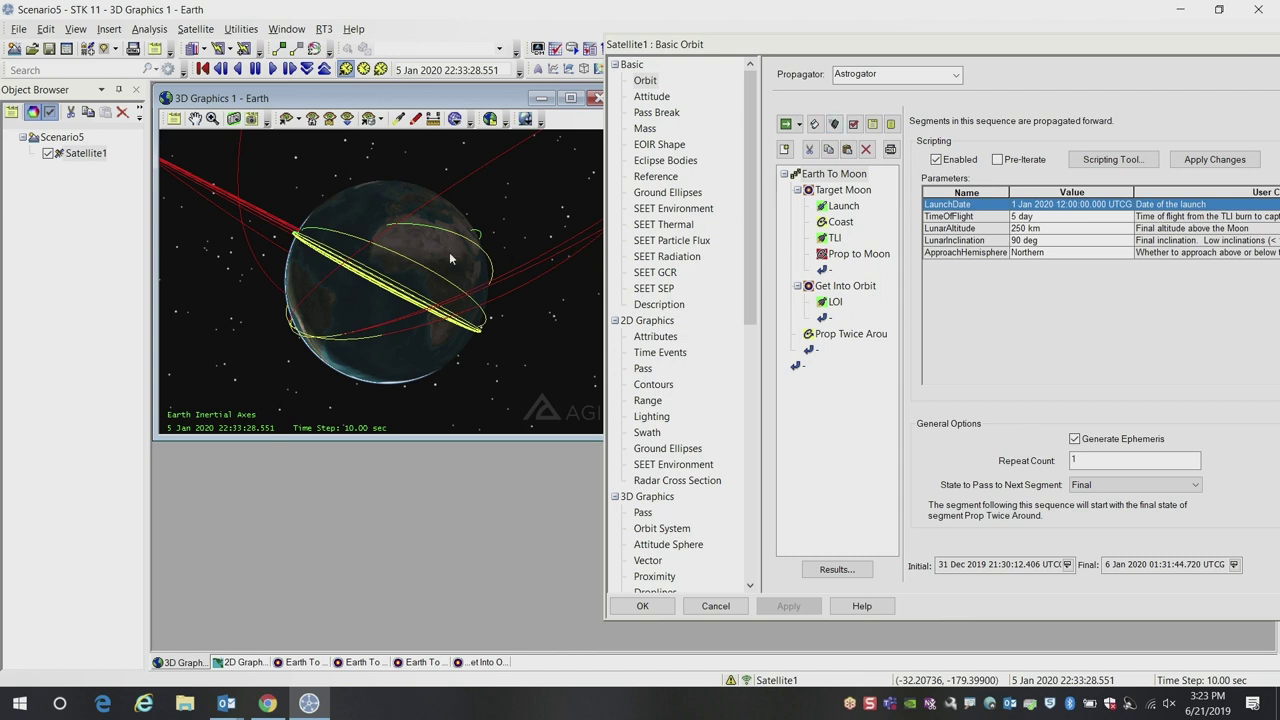
drag(435, 266, 459, 282)
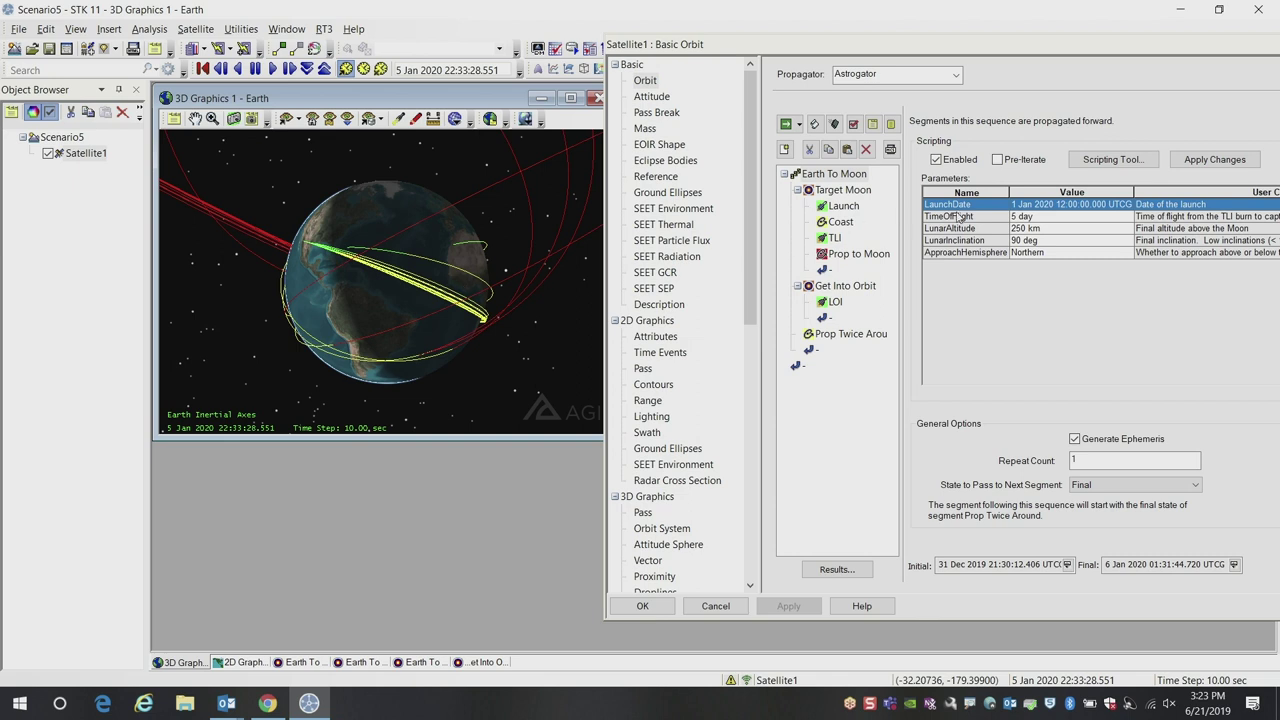
click(834, 124)
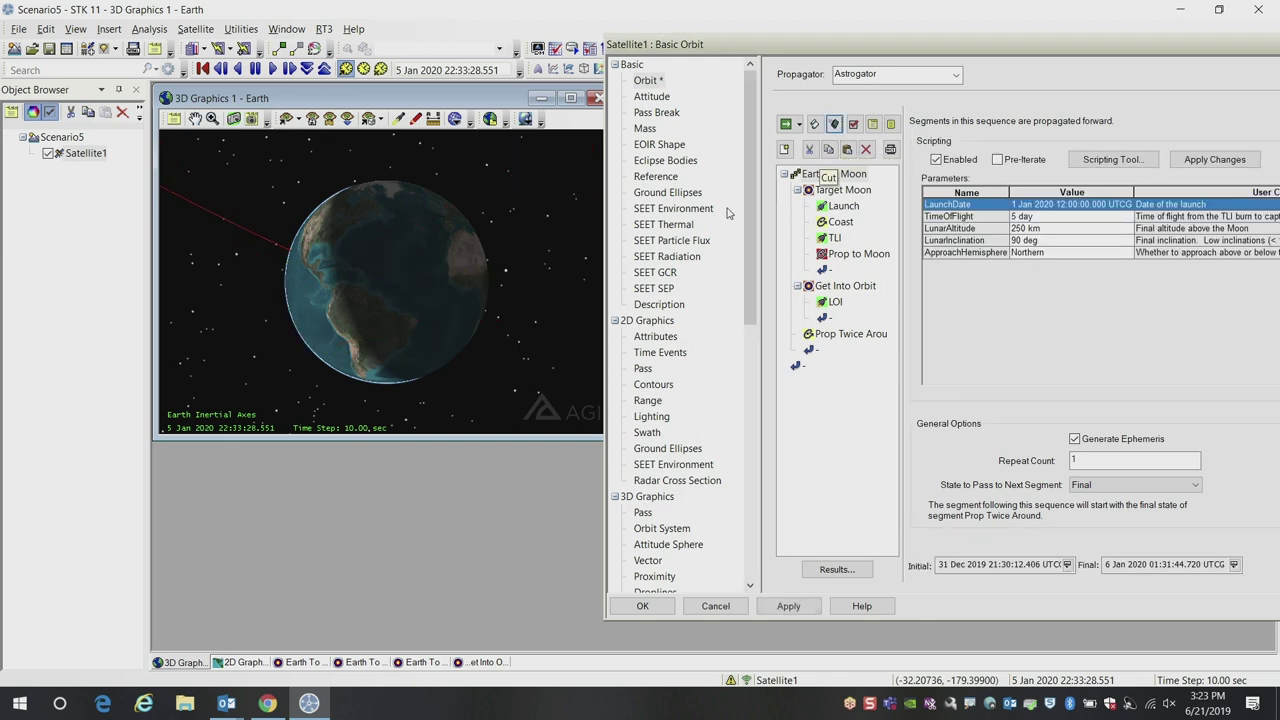
drag(486, 264, 506, 280)
right_drag(506, 280, 537, 187)
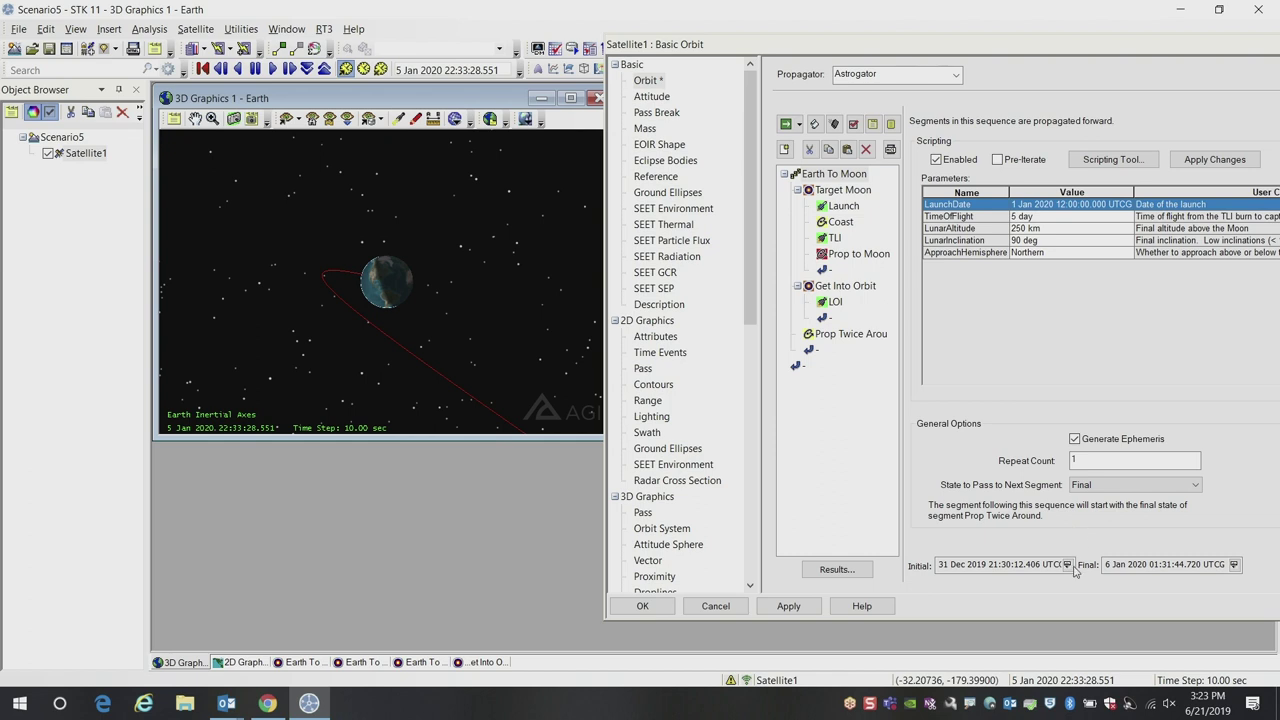
Set the animation time to the initial epoch, 31 Dec 2019 21:30:12.406, and zoom in on Earth
click(1068, 565)
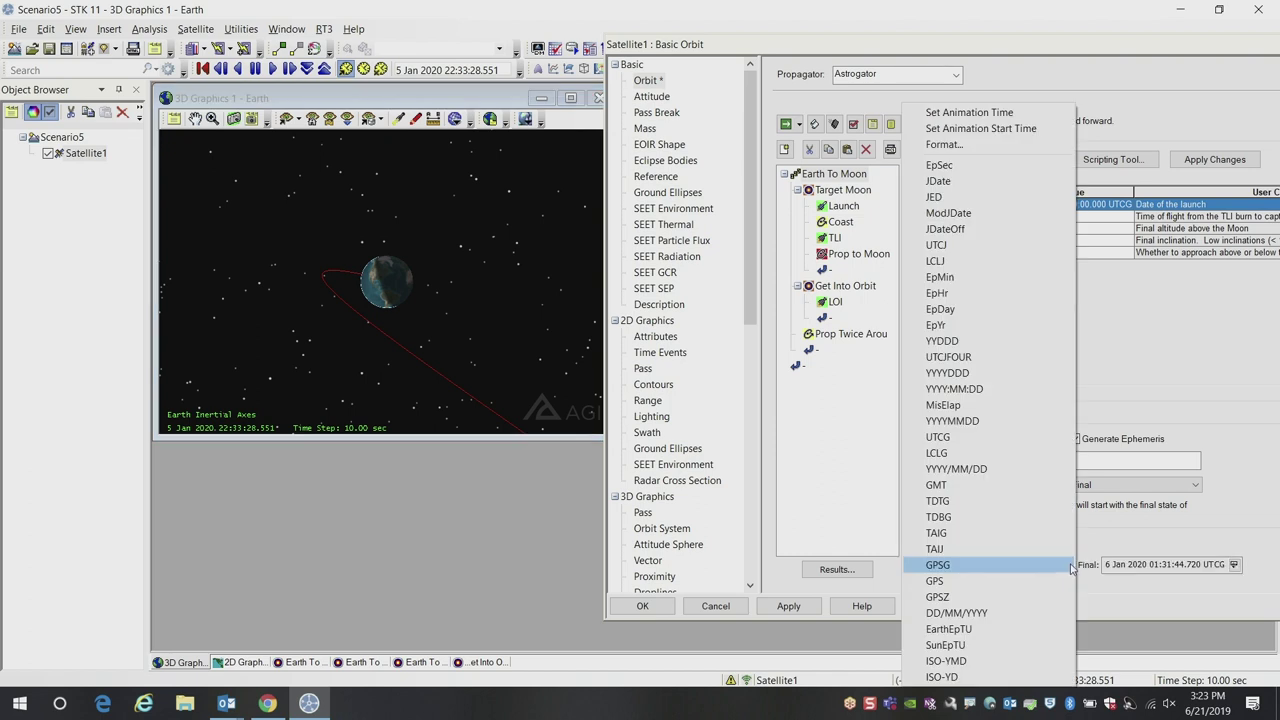
click(969, 113)
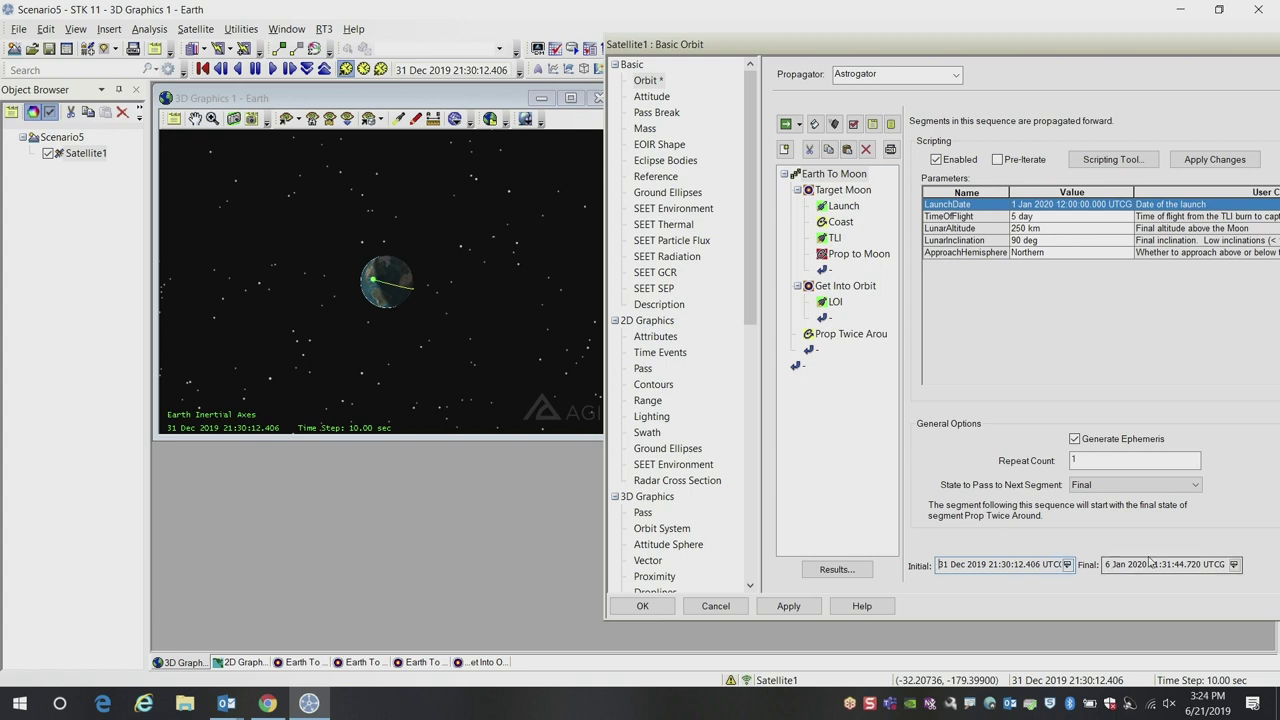
scroll(373, 281, up, 3)
scroll(373, 281, up, 3)
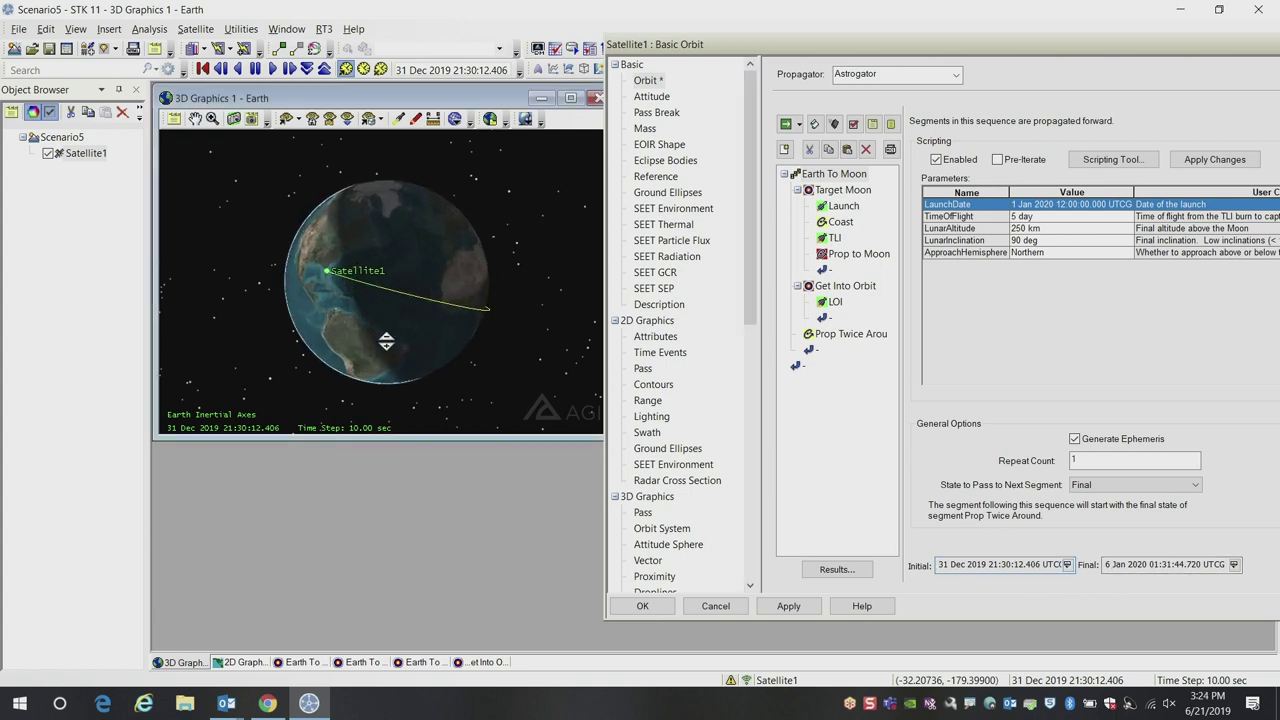
drag(386, 339, 406, 320)
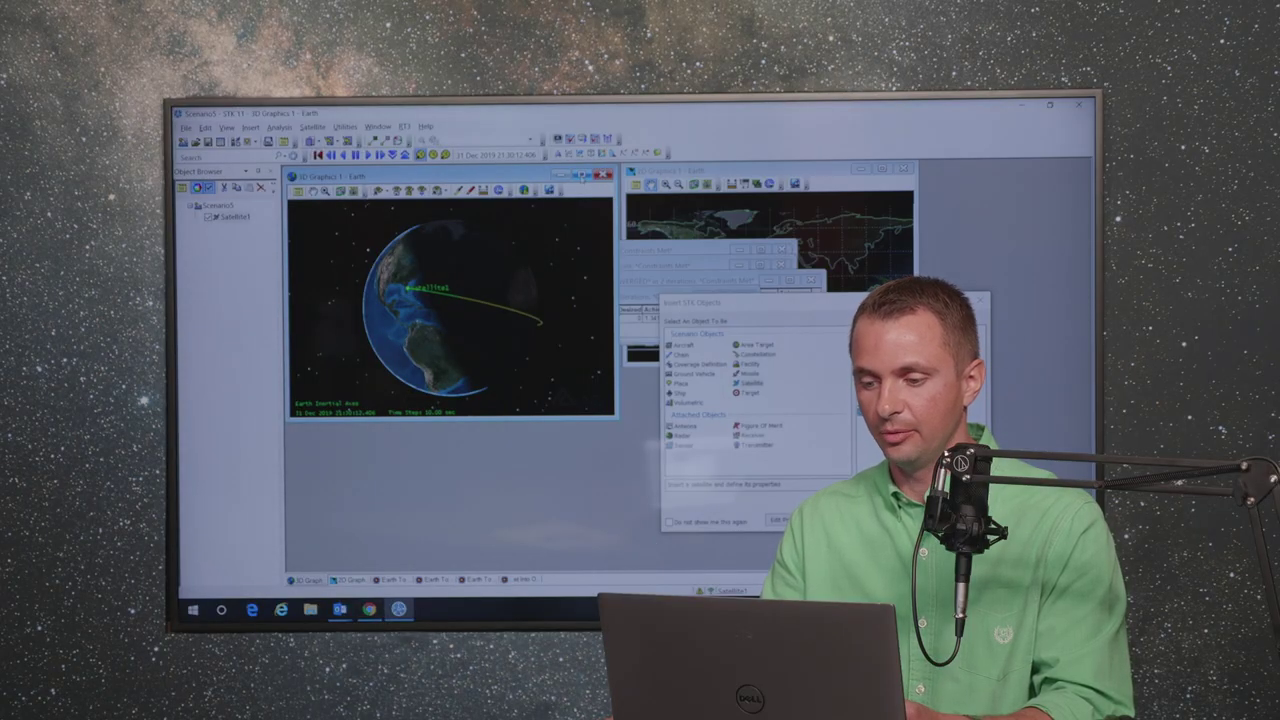
click(582, 175)
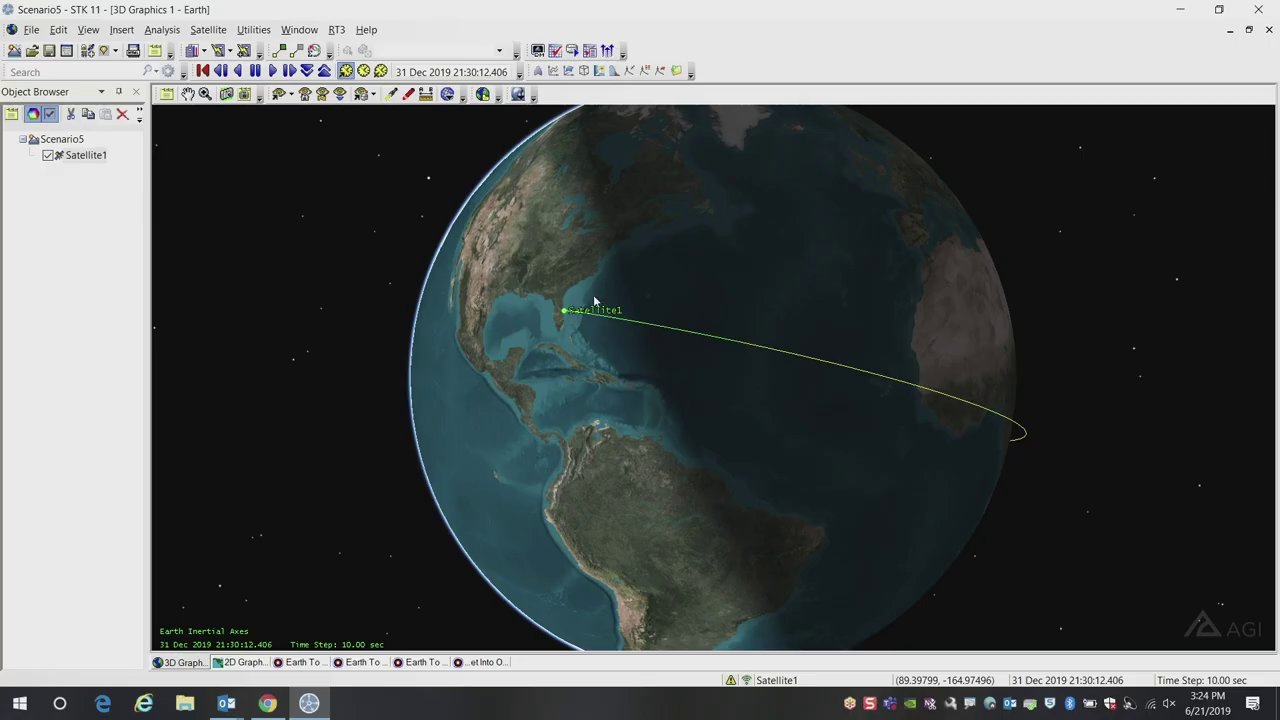
Start the animation and raise the time step to 30 seconds
scroll(593, 299, up, 4)
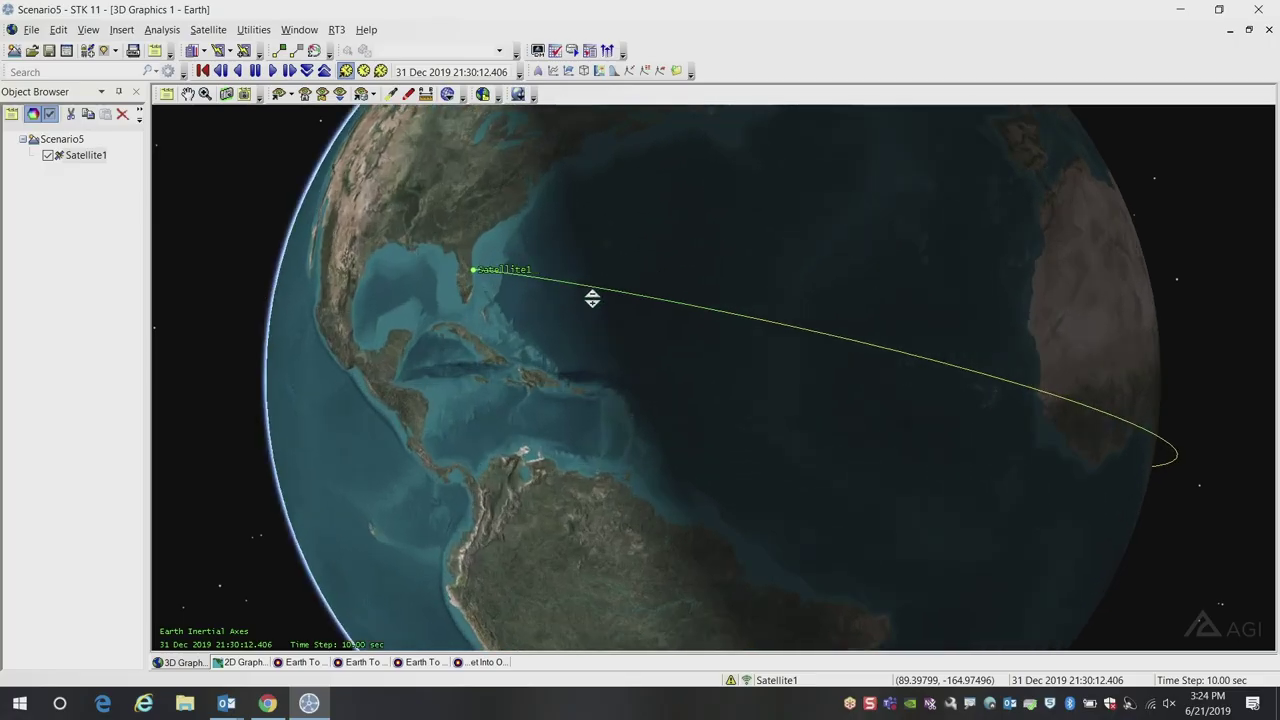
scroll(643, 358, down, 5)
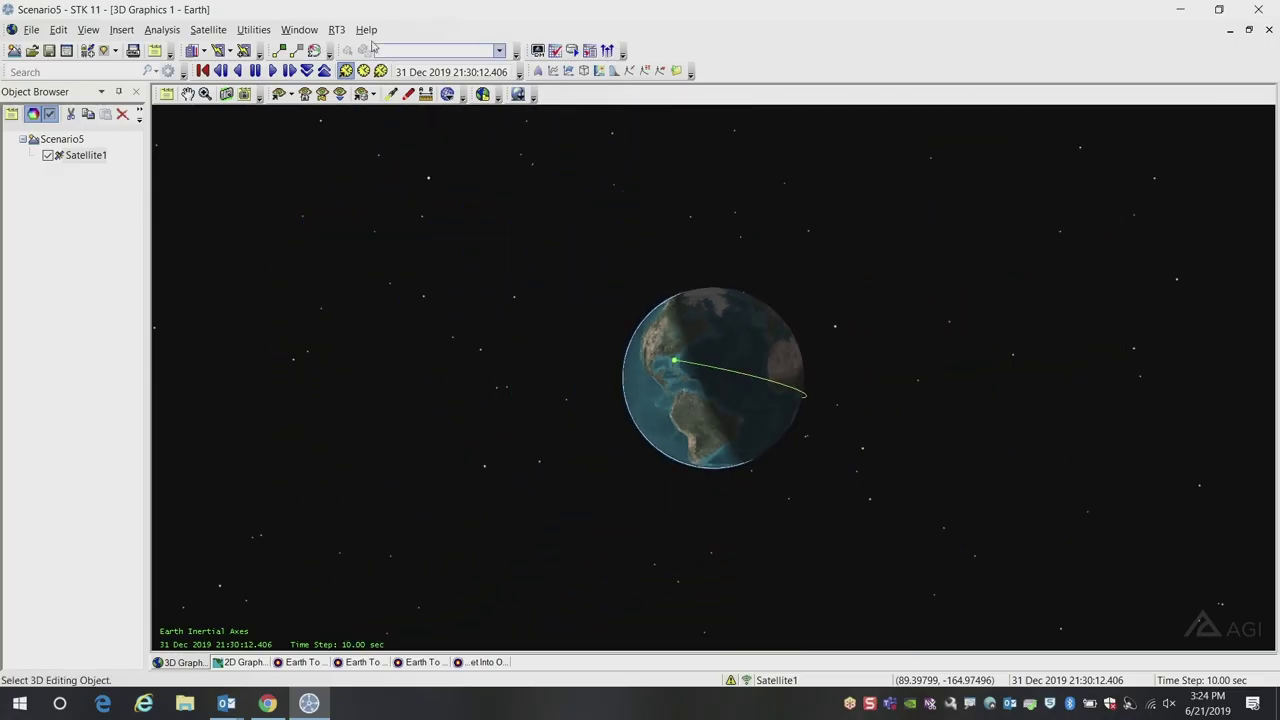
click(308, 71)
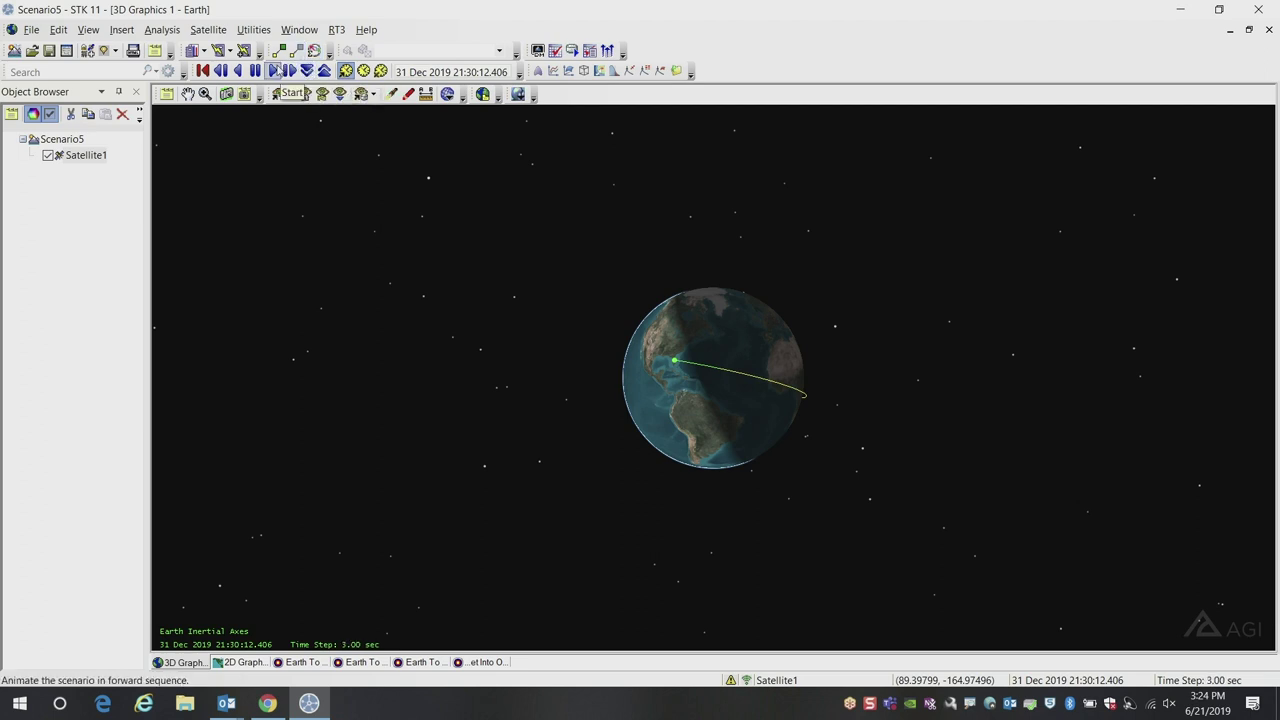
click(273, 71)
click(324, 71)
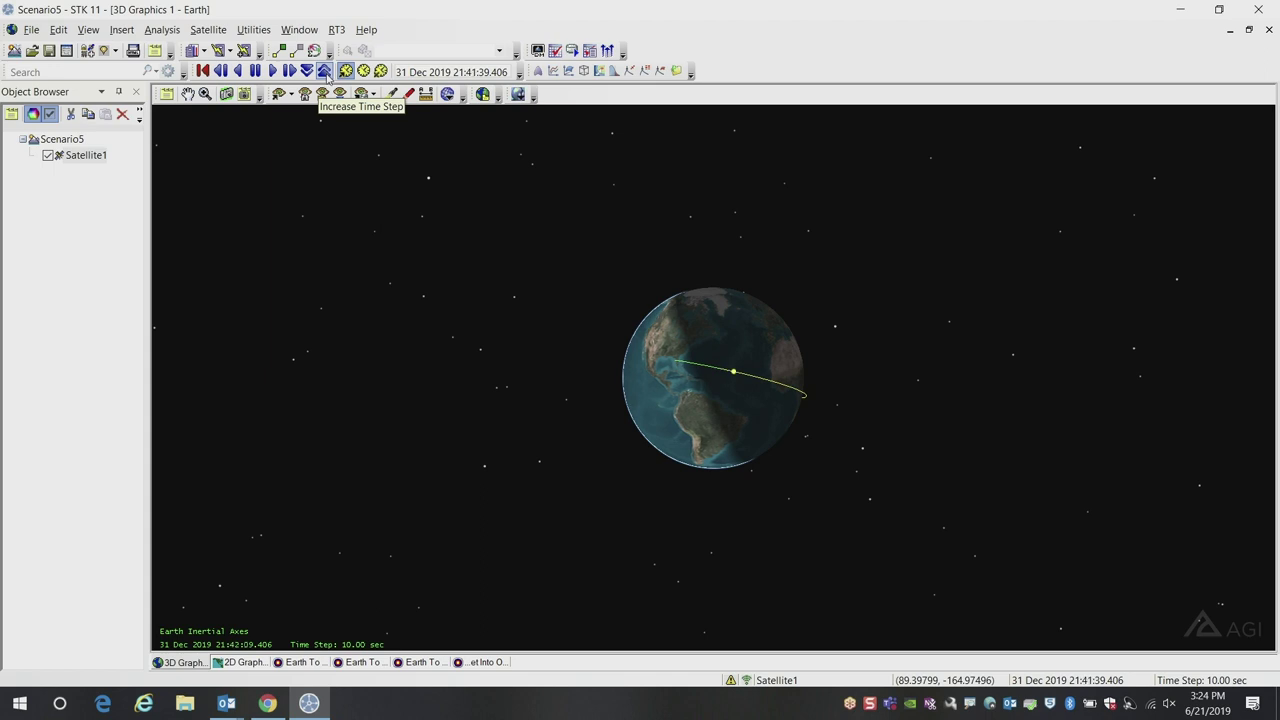
click(324, 71)
Rotate and zoom the 3D view to follow Satellite1's transfer arc departing Earth toward the Moon
drag(391, 206, 813, 386)
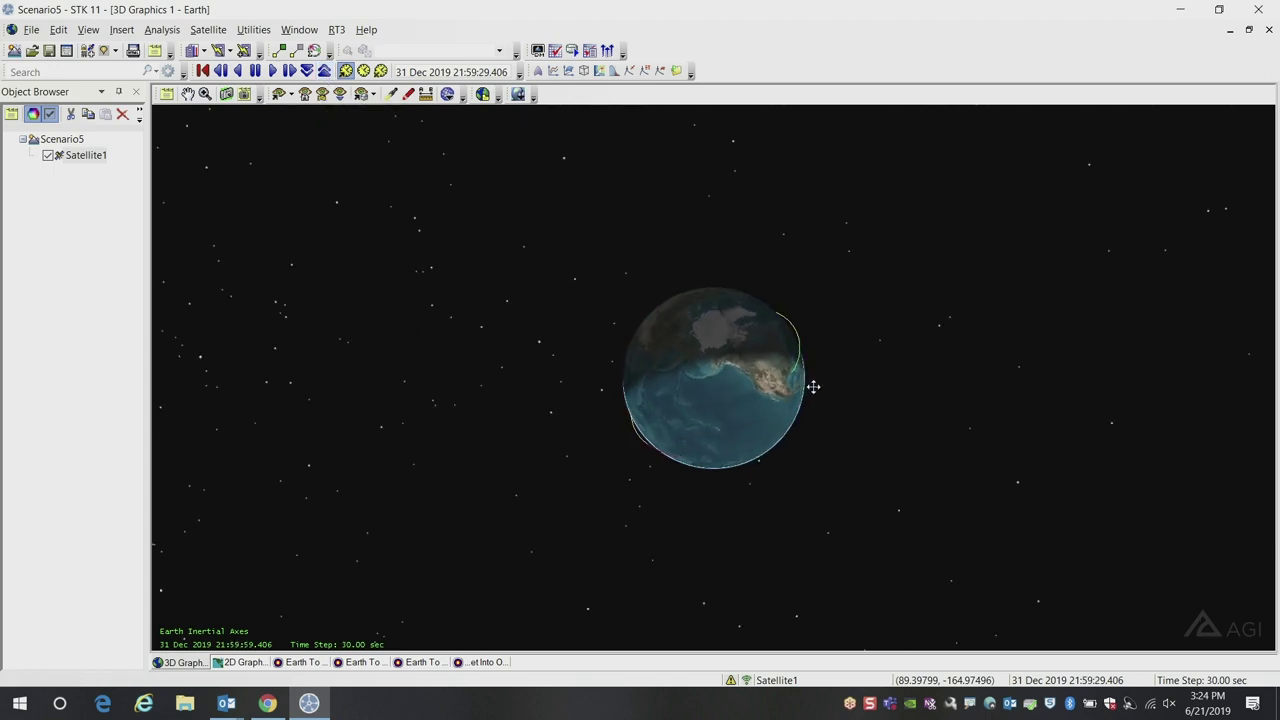
drag(697, 417, 714, 387)
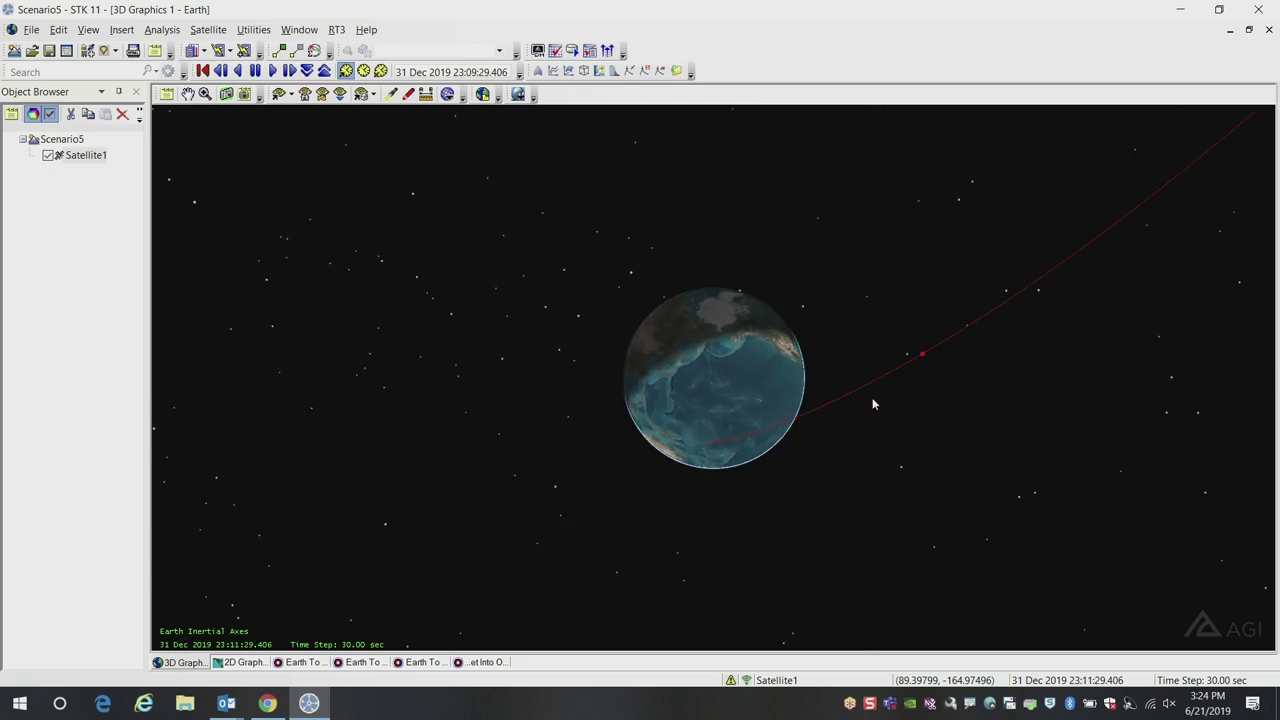
right_drag(876, 357, 876, 264)
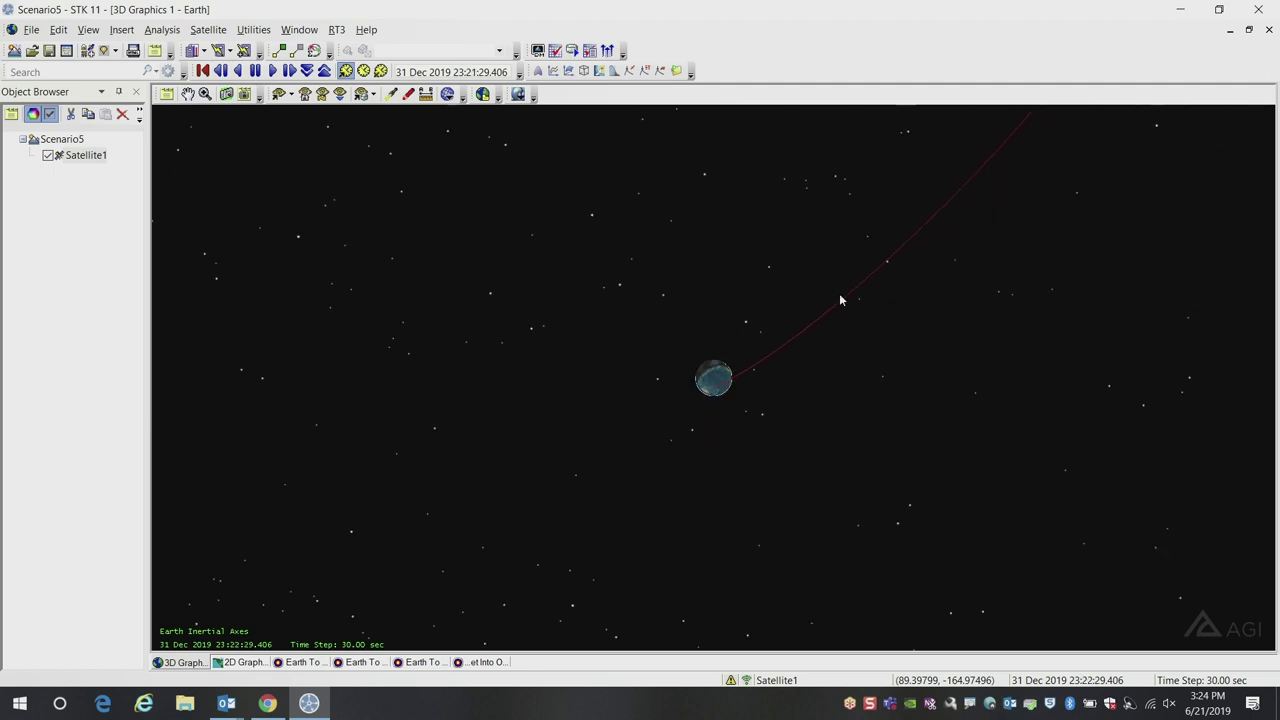
scroll(837, 354, up, 5)
drag(854, 337, 927, 267)
drag(867, 305, 928, 330)
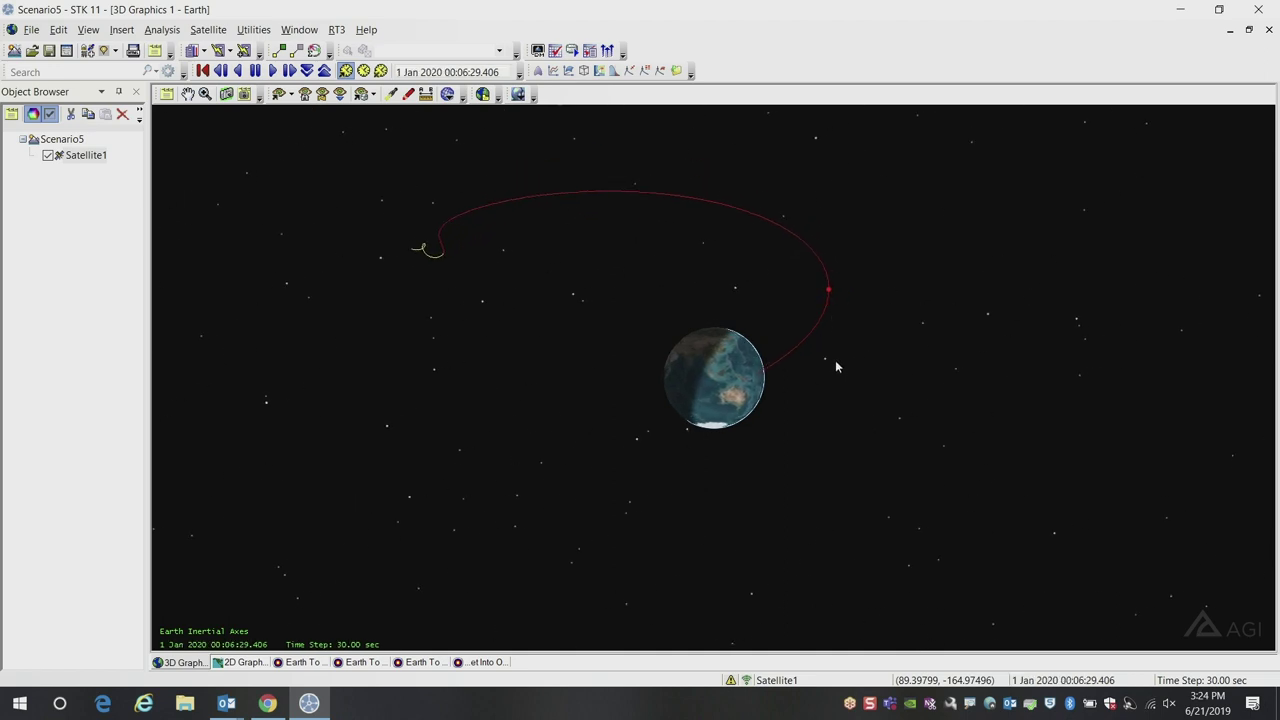
right_drag(837, 363, 845, 272)
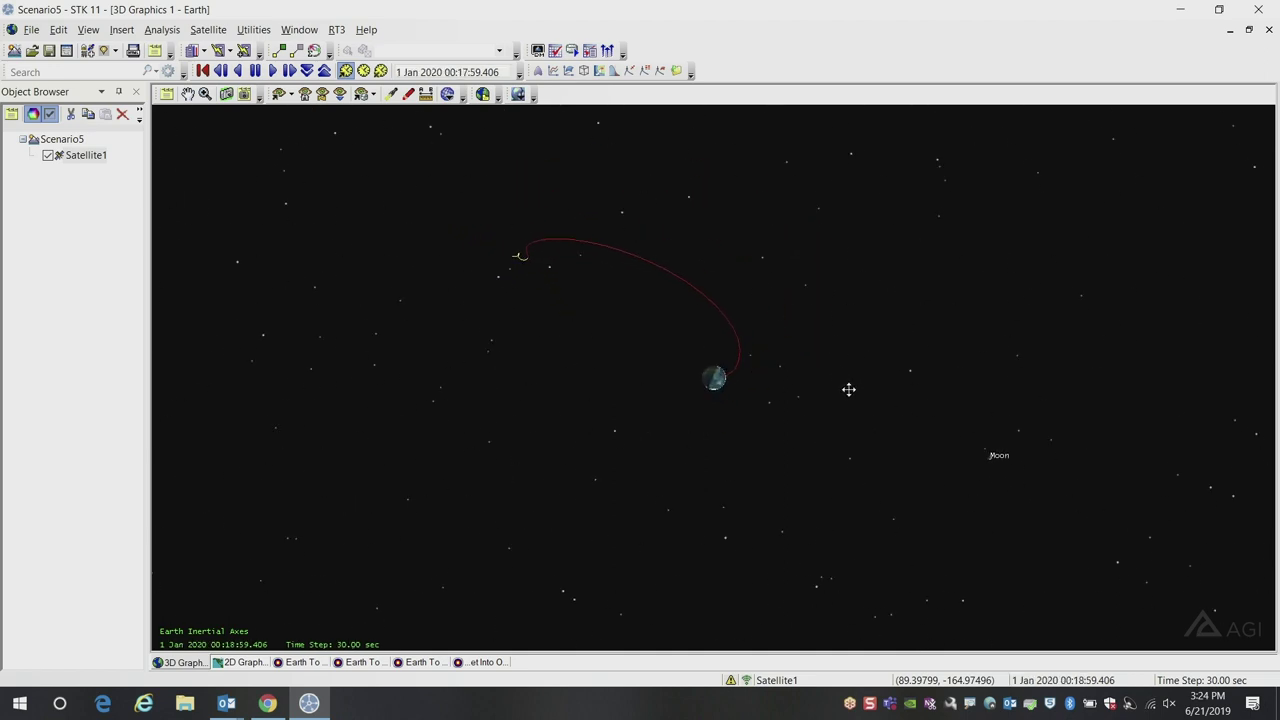
right_drag(694, 297, 704, 363)
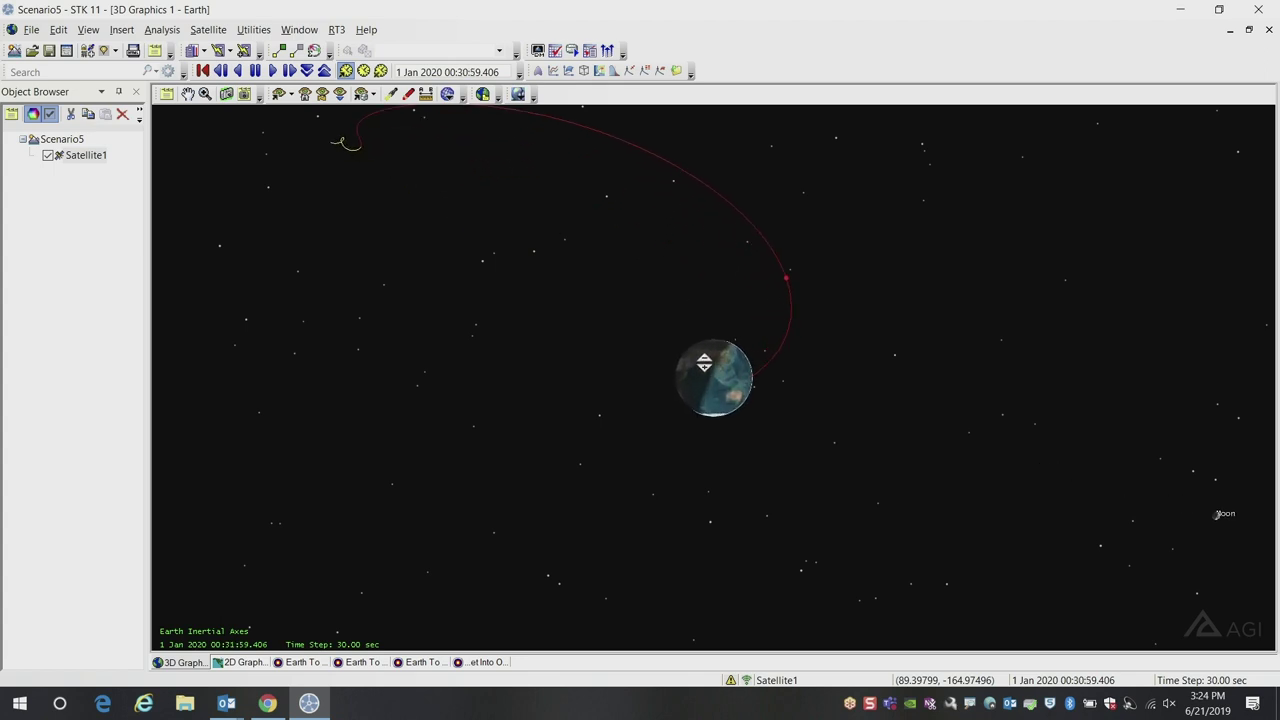
mouse_move(704, 363)
mouse_down()
mouse_move(691, 351)
mouse_move(708, 361)
mouse_up()
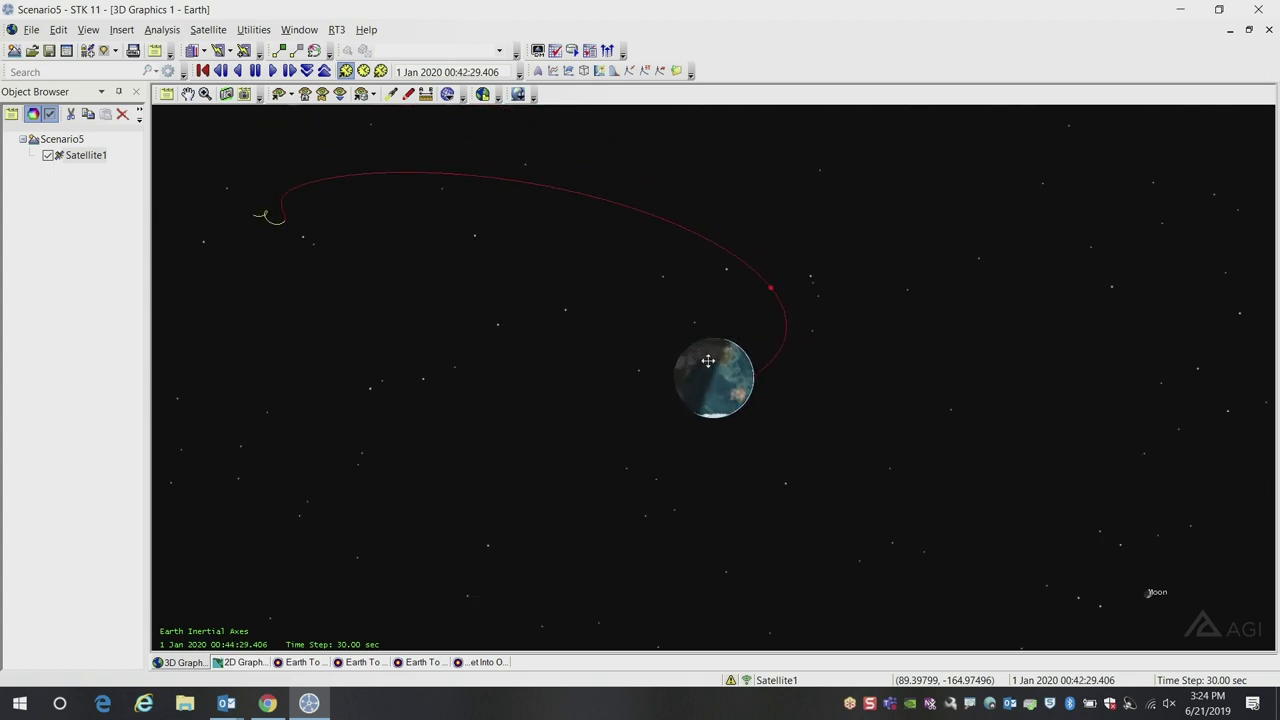
right_drag(717, 320, 756, 318)
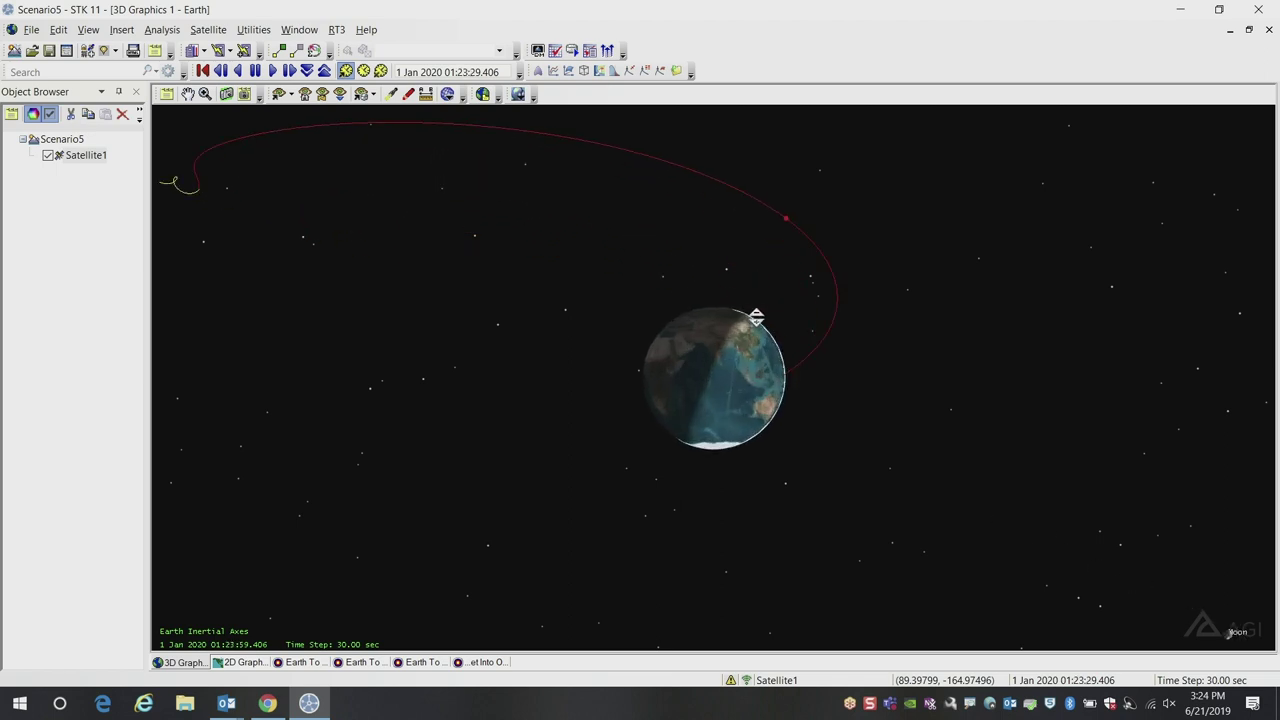
right_click(85, 163)
Turn off Detail Thresholds in Satellite1's 3D Graphics Model properties and return to the 3D view
click(108, 167)
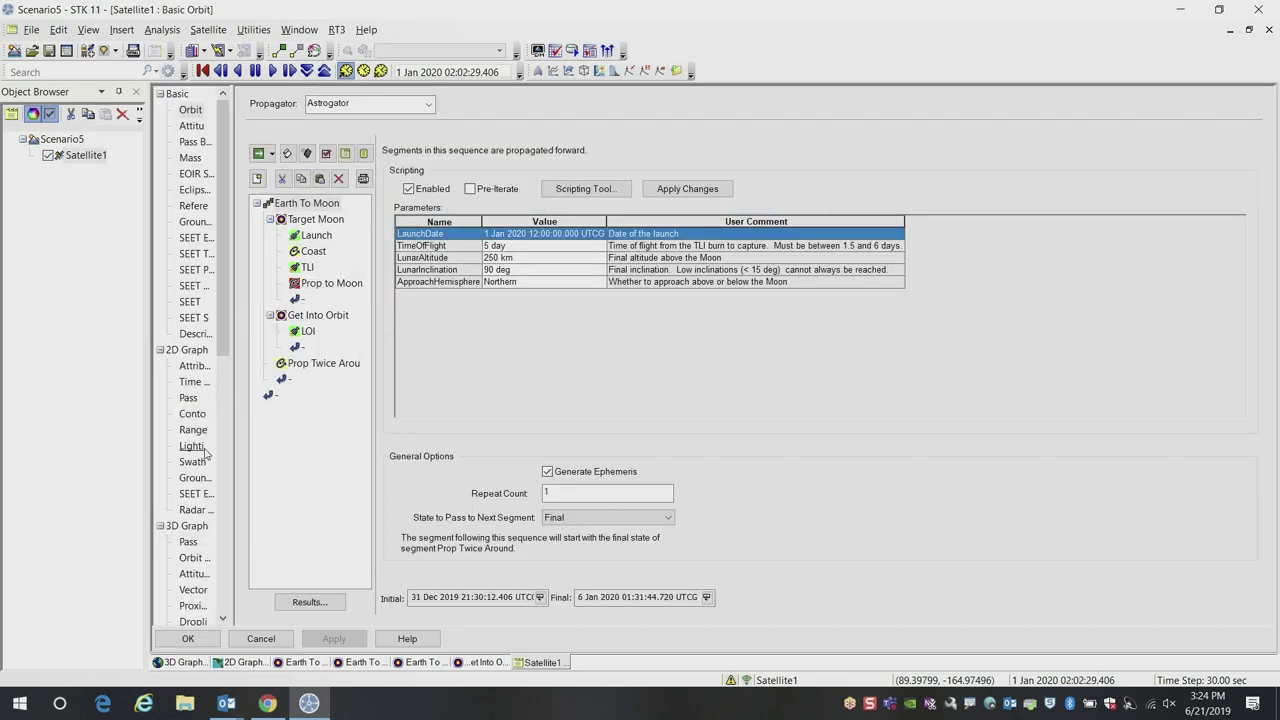
drag(222, 330, 220, 425)
click(195, 482)
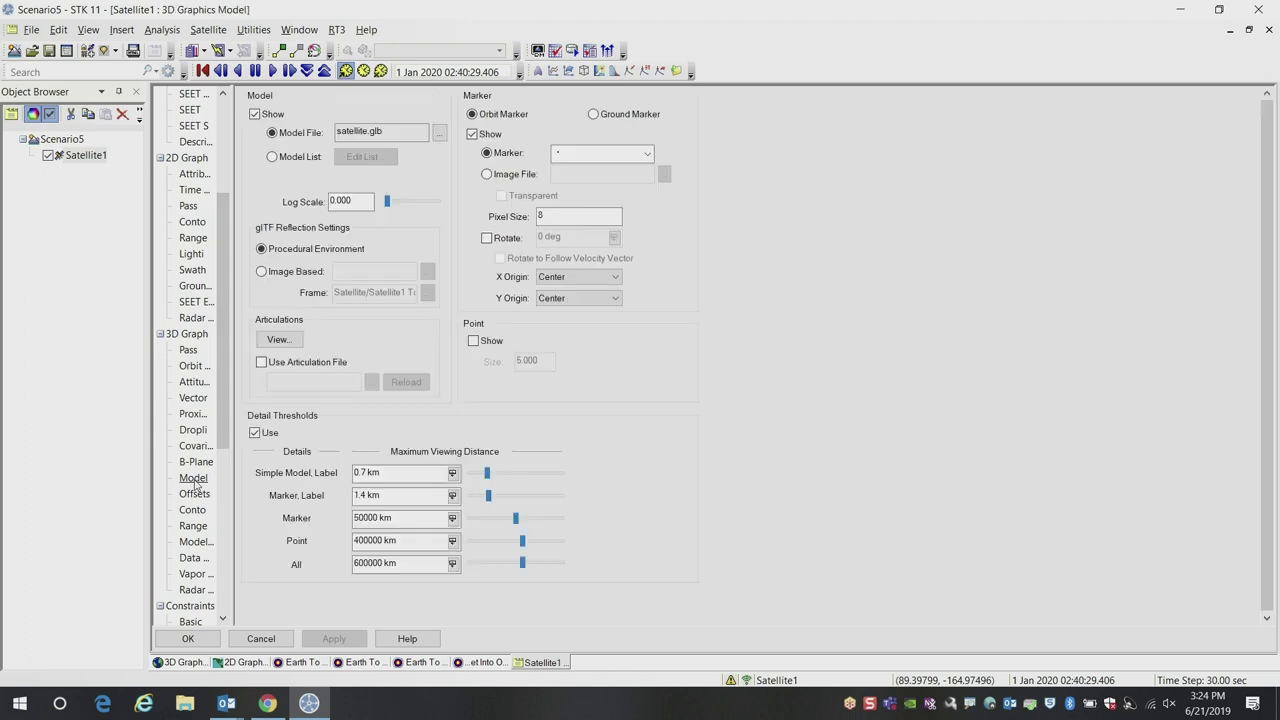
click(256, 433)
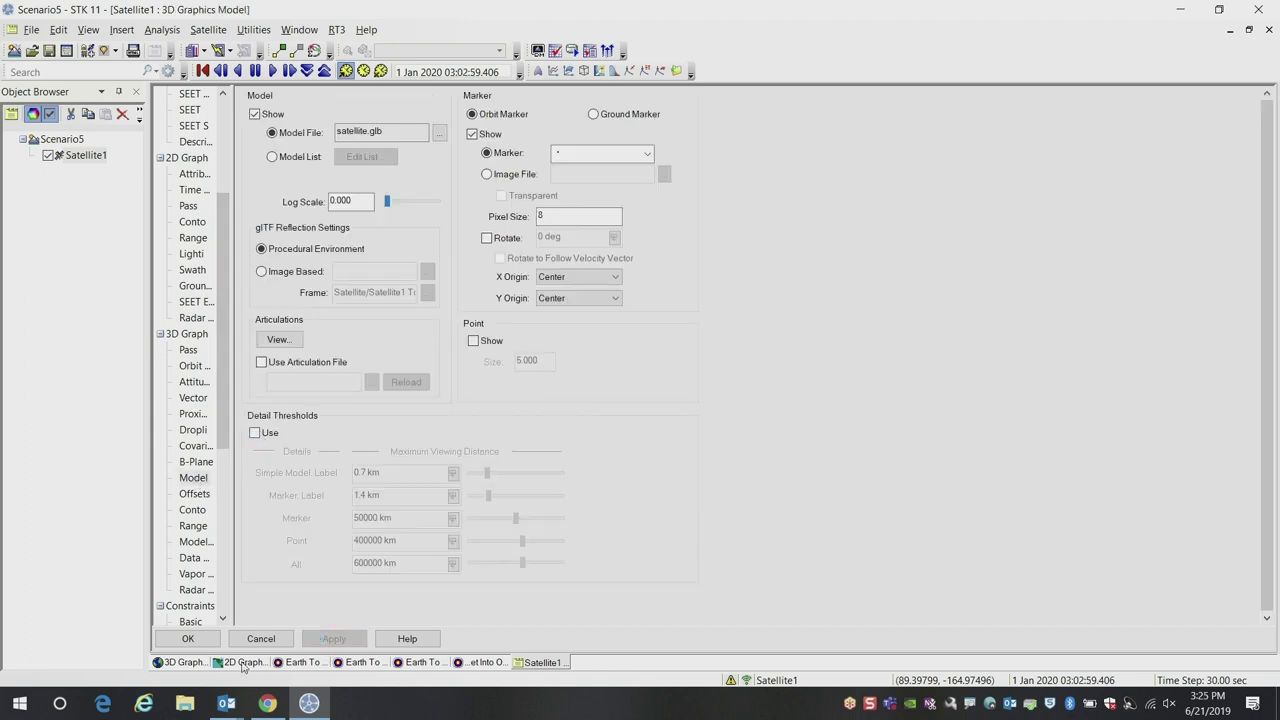
click(205, 663)
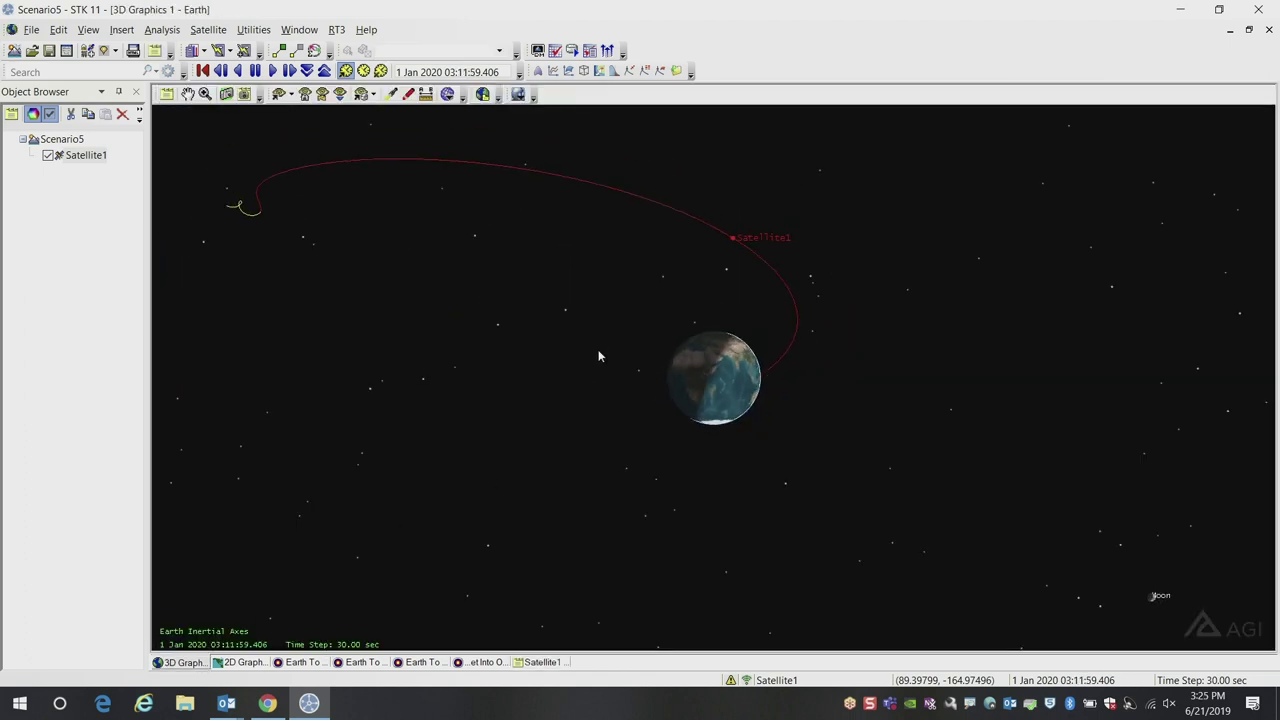
Speed up the animation, drop back to a 180-second step, and pause with Satellite1 at the Moon
right_drag(591, 368, 585, 326)
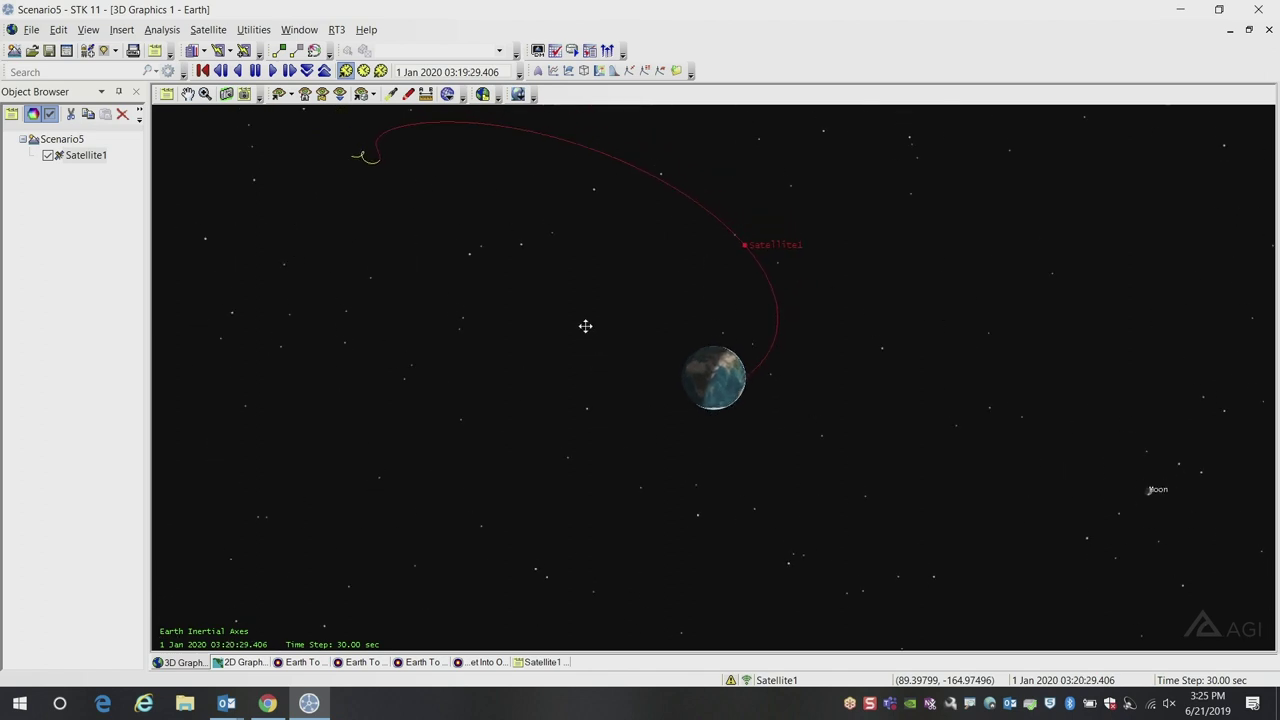
click(325, 71)
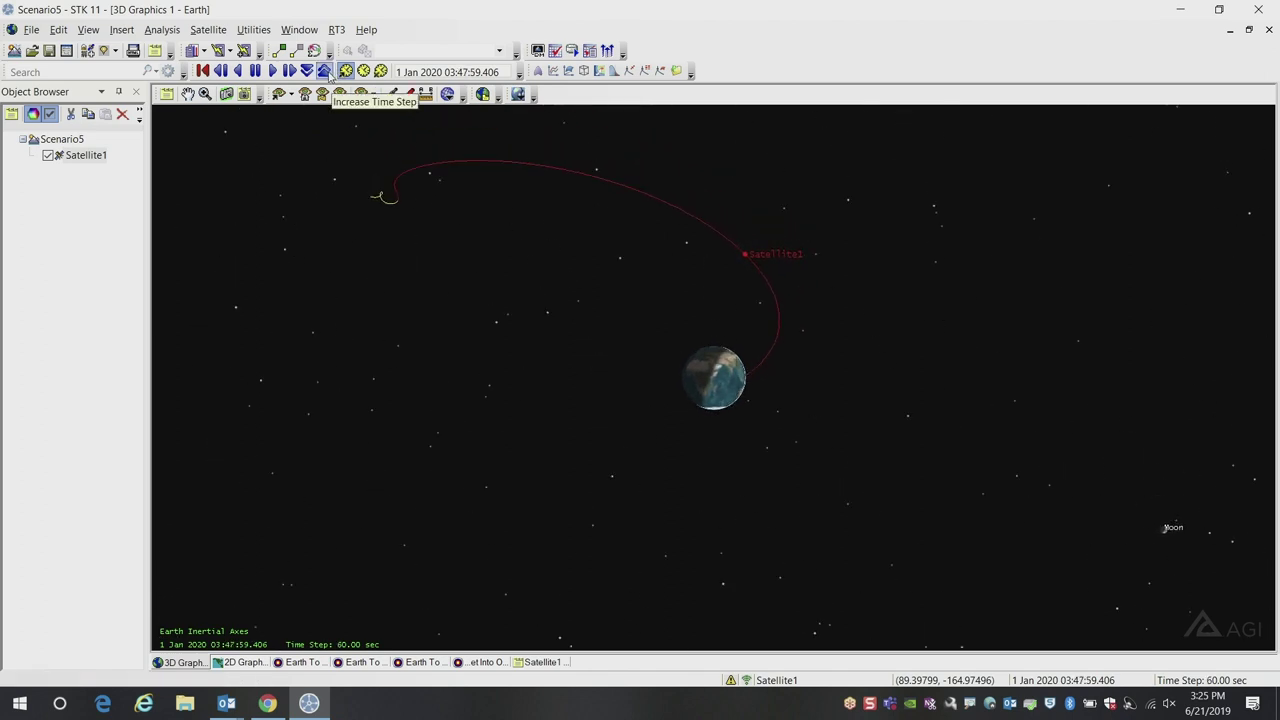
click(325, 71)
click(325, 71)
click(325, 71)
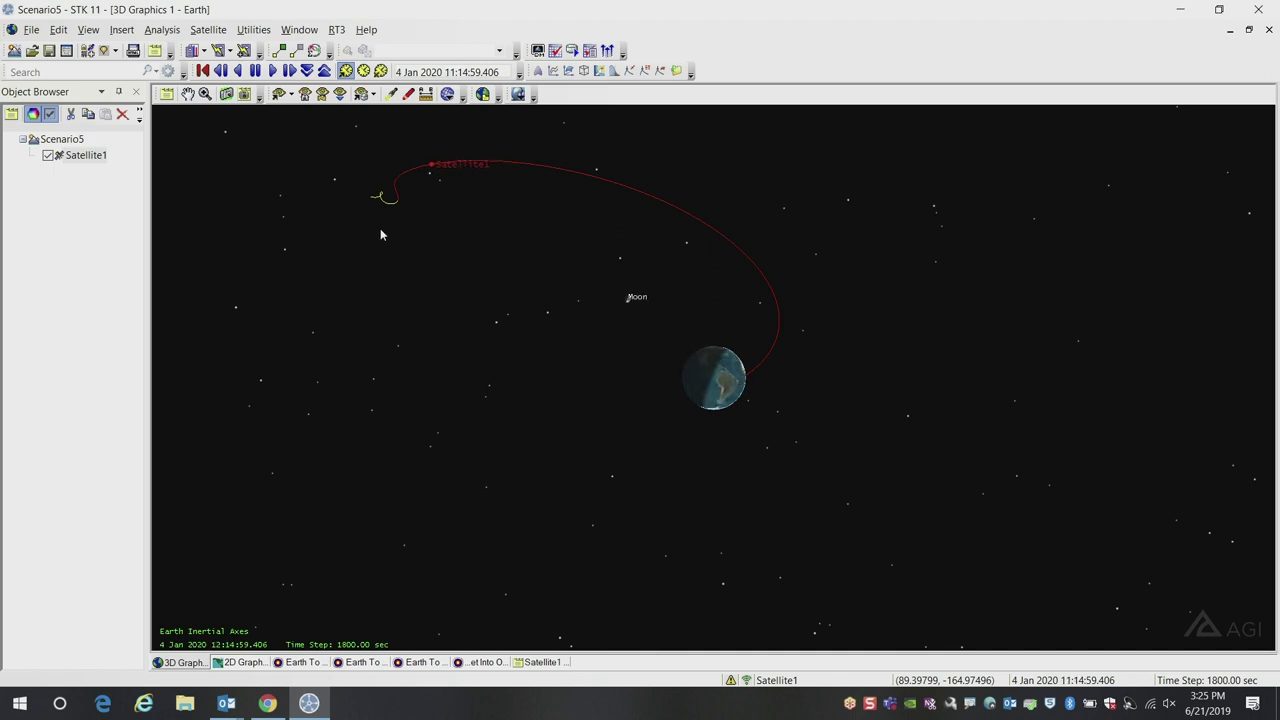
click(309, 75)
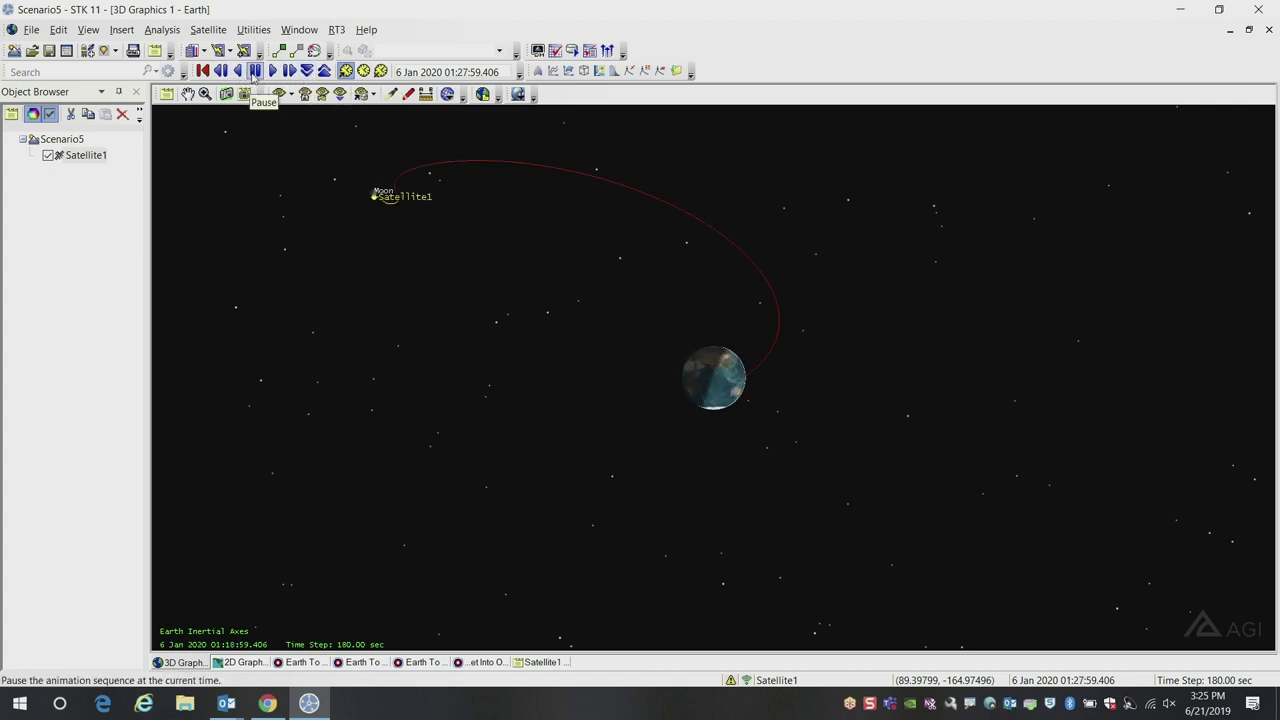
click(255, 74)
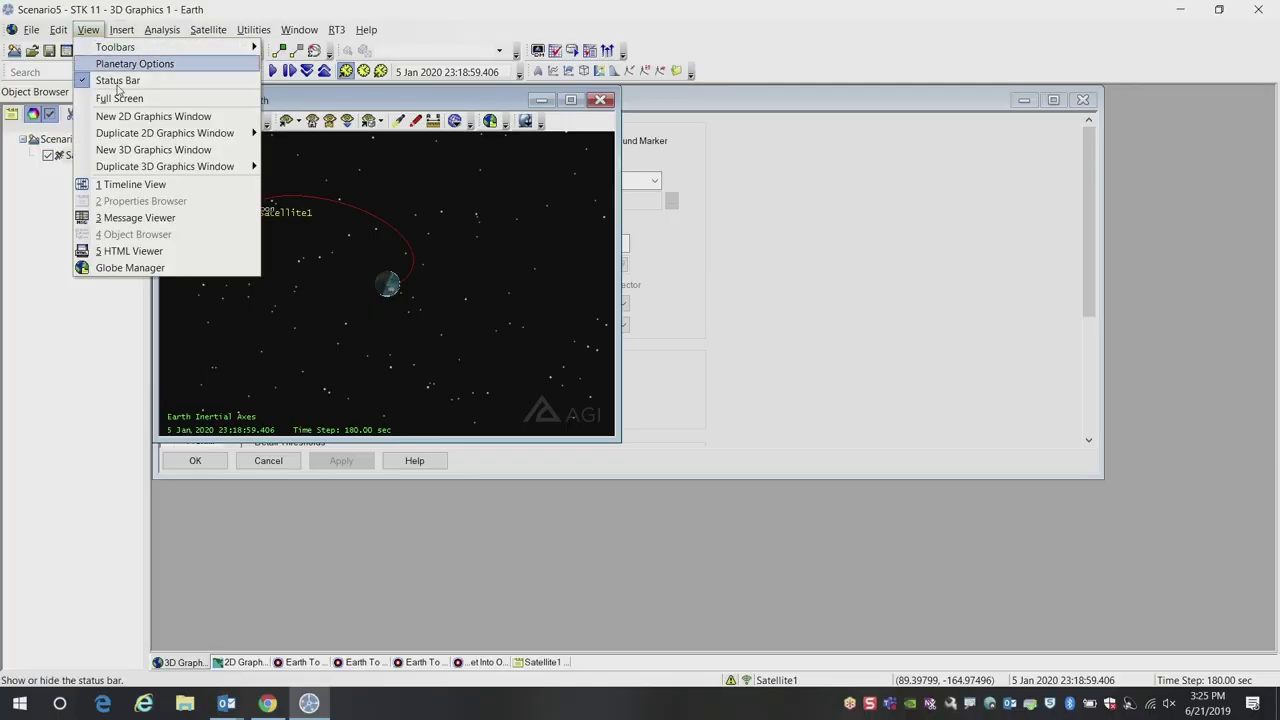
Duplicate the Earth 3D view beside it, centre the copy on the Moon, and rotate it
mouse_move(230, 166)
click(302, 177)
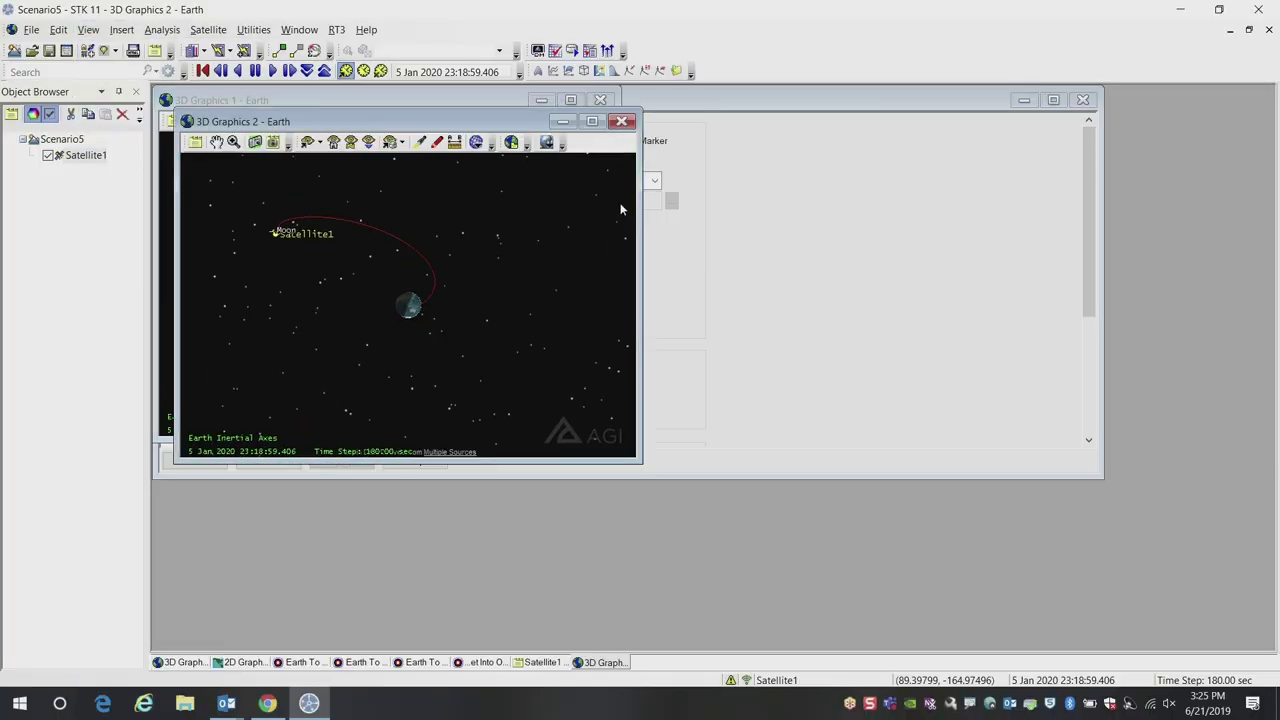
drag(502, 128, 976, 114)
click(985, 128)
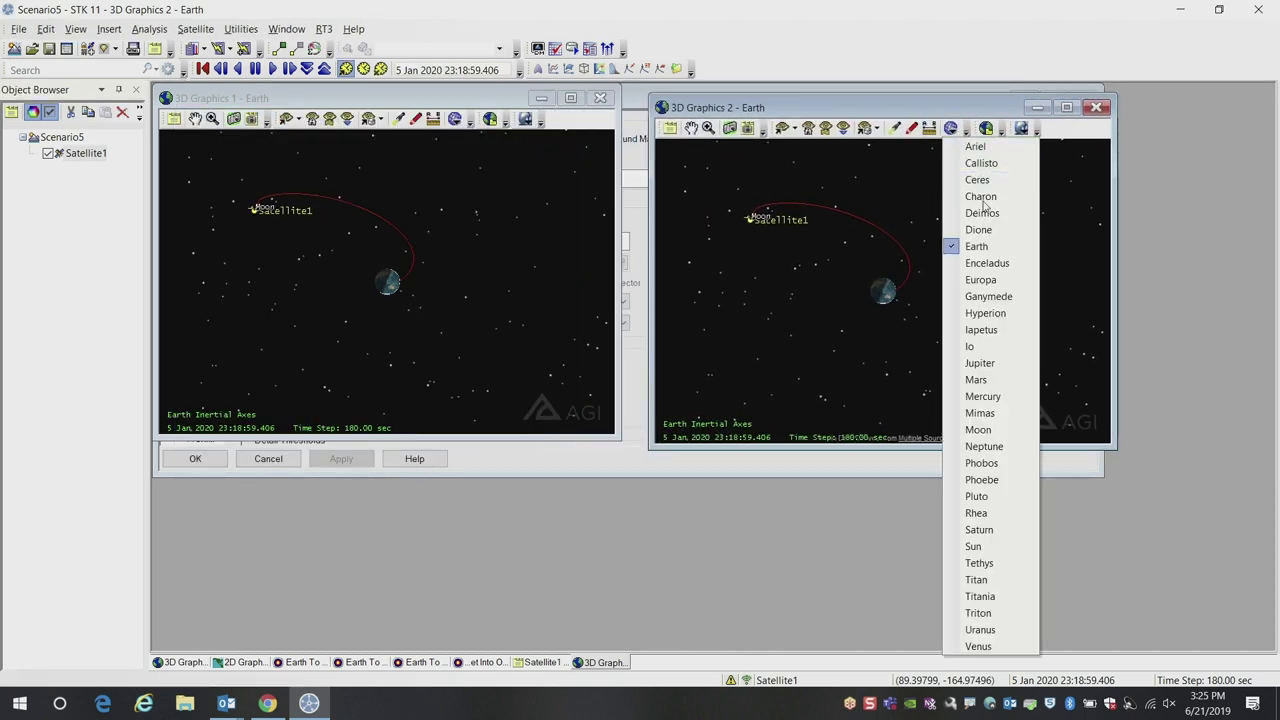
click(988, 429)
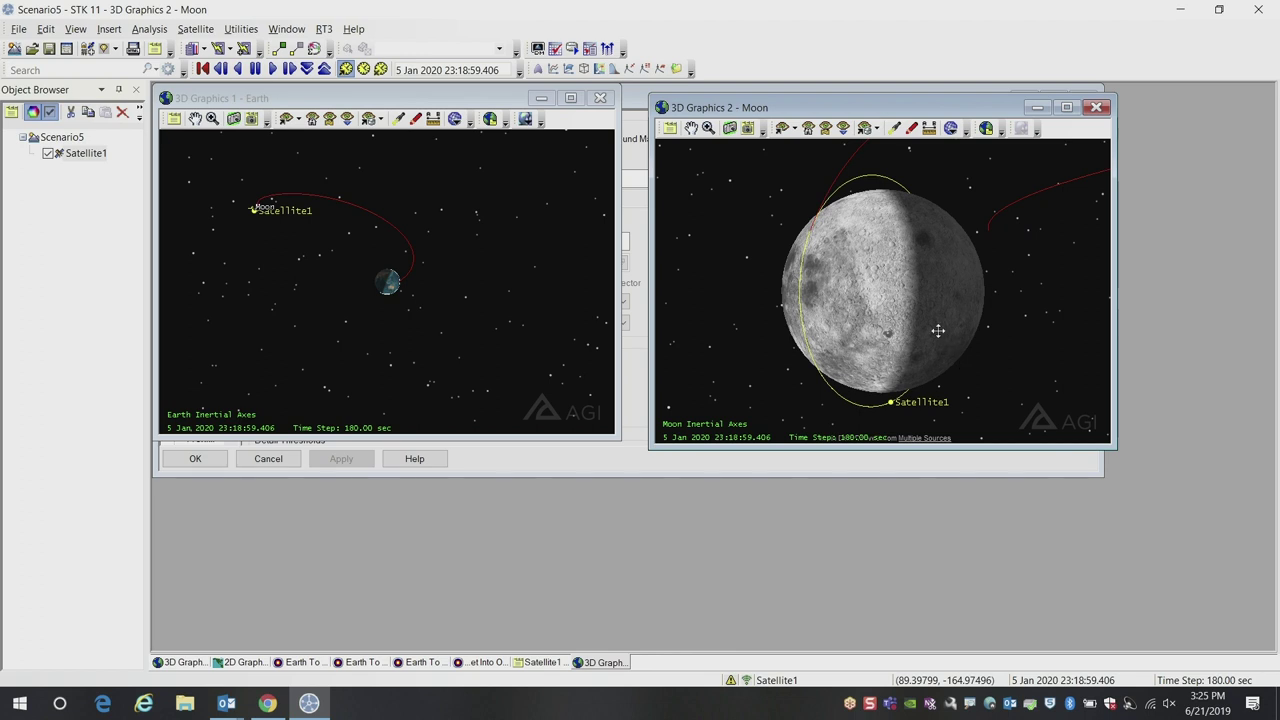
drag(938, 330, 867, 328)
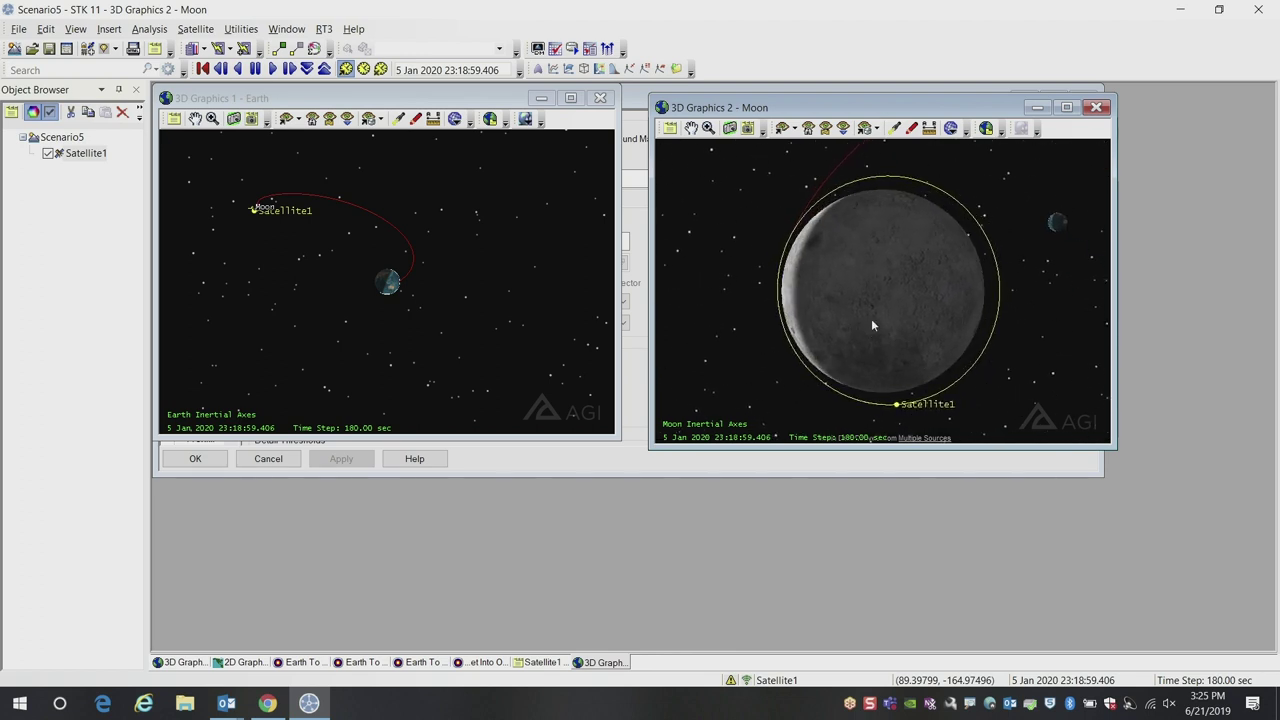
In Satellite1's Basic > Orbit settings, change the LunarAltitude parameter to 500 km
click(596, 472)
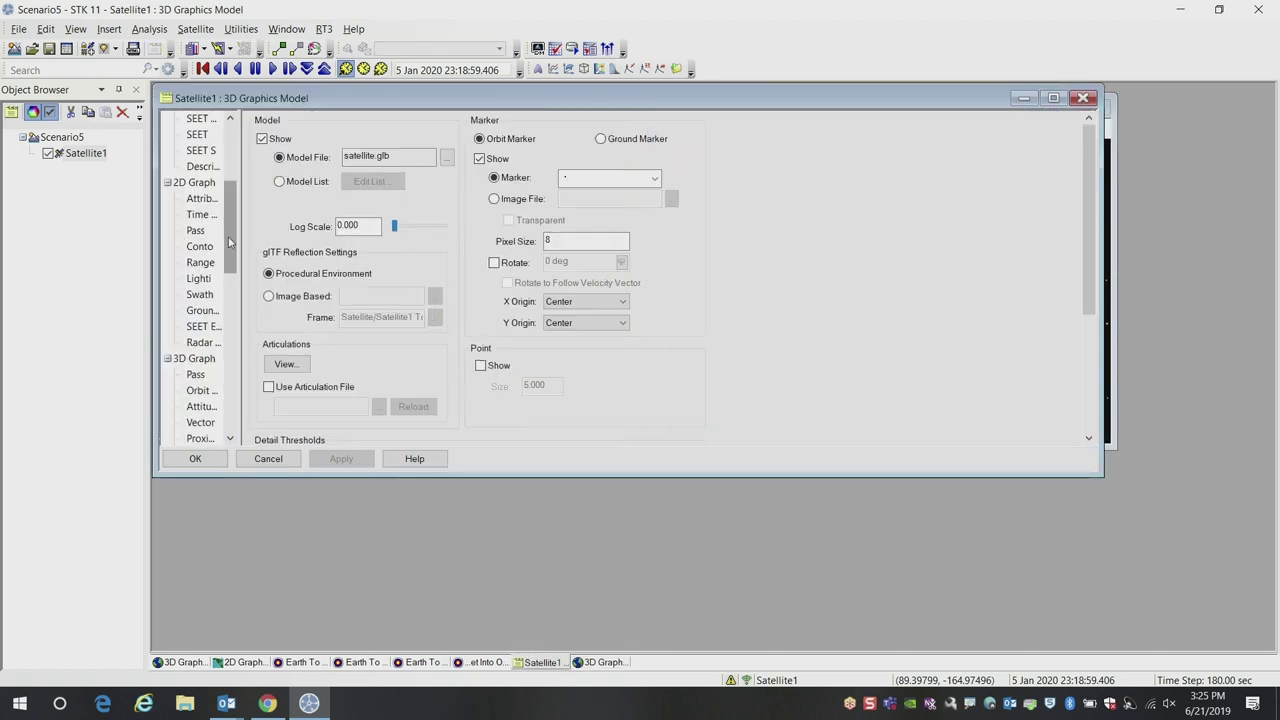
drag(228, 242, 233, 135)
click(198, 134)
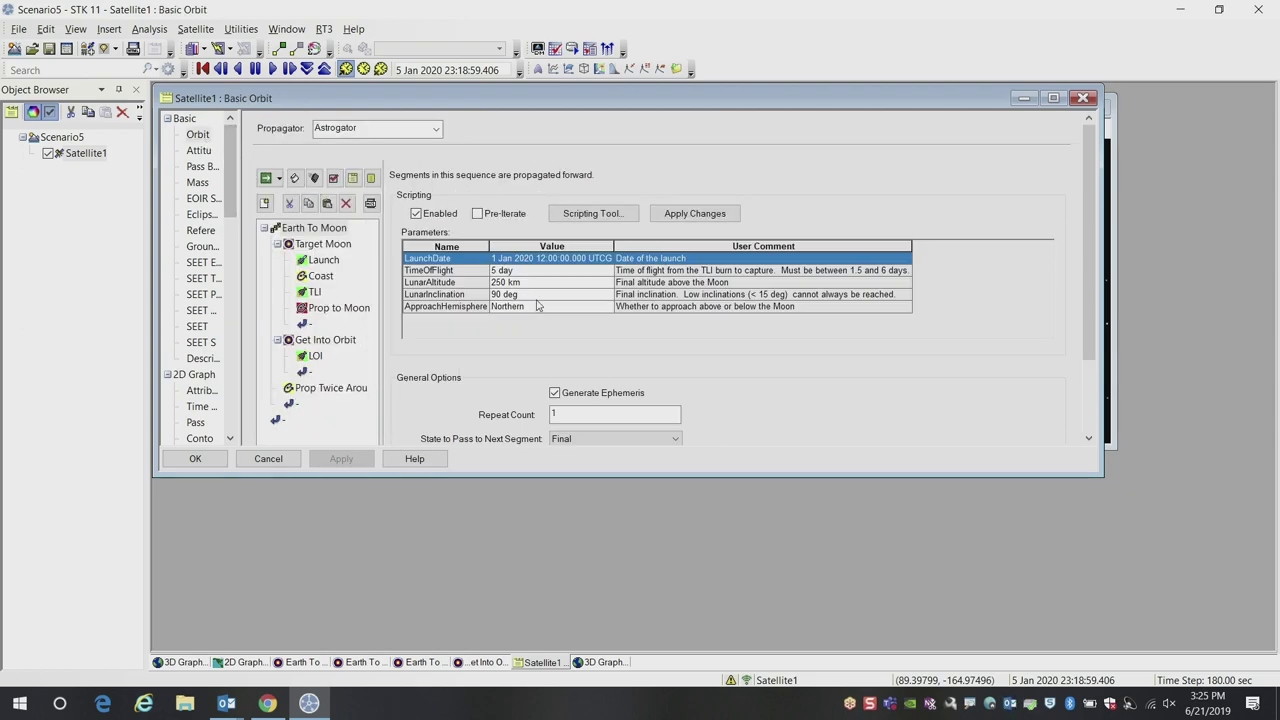
drag(543, 106, 864, 228)
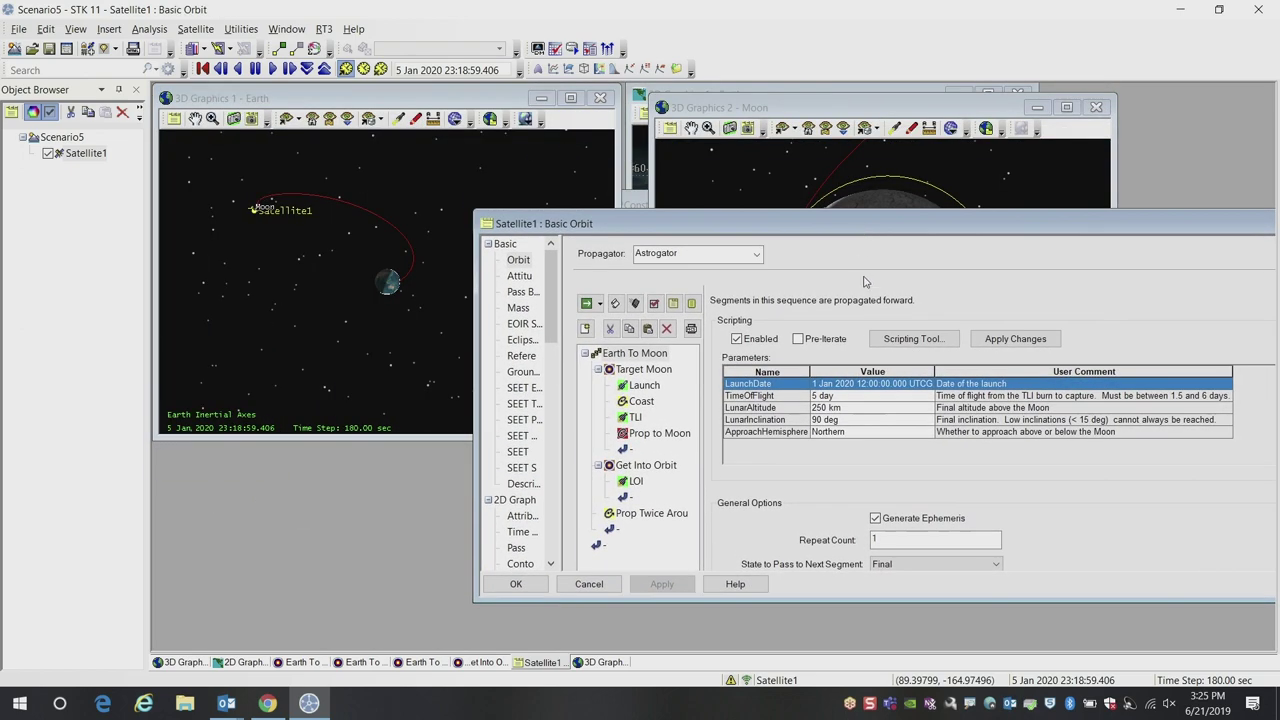
click(829, 412)
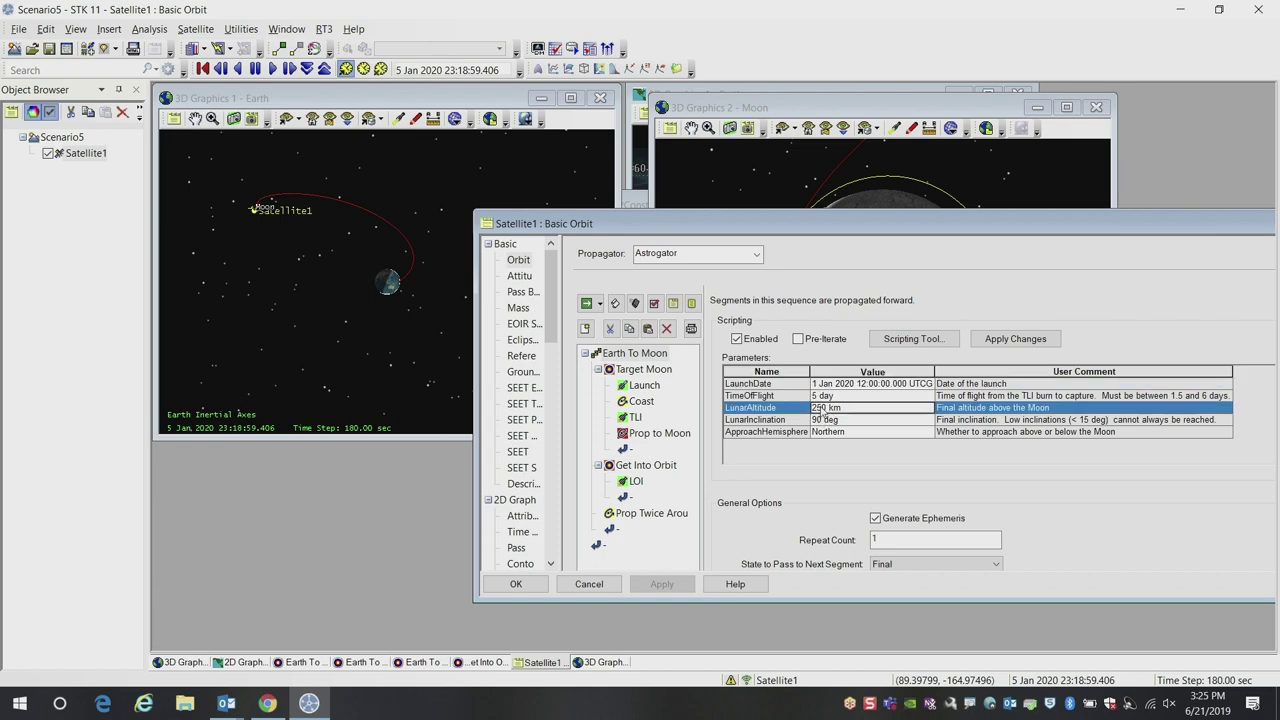
Move the orbit settings window to reveal both 3D views and run the mission sequence
drag(826, 229, 719, 317)
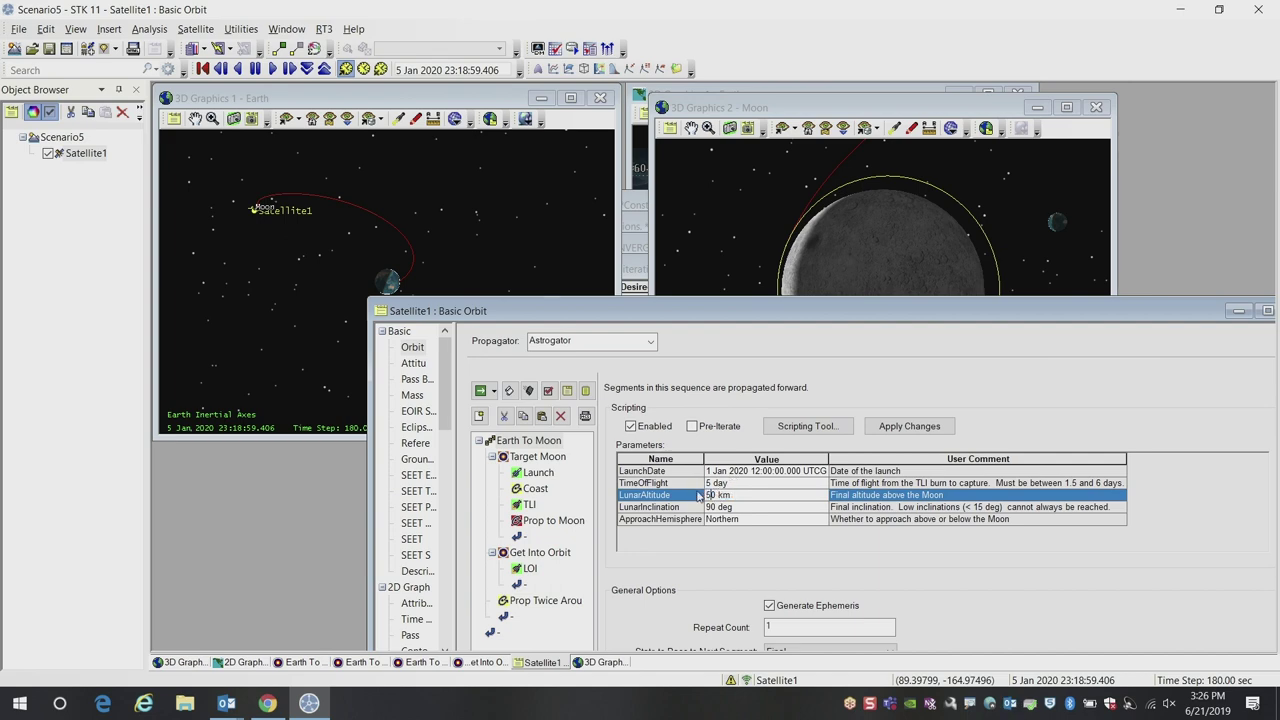
drag(745, 308, 755, 190)
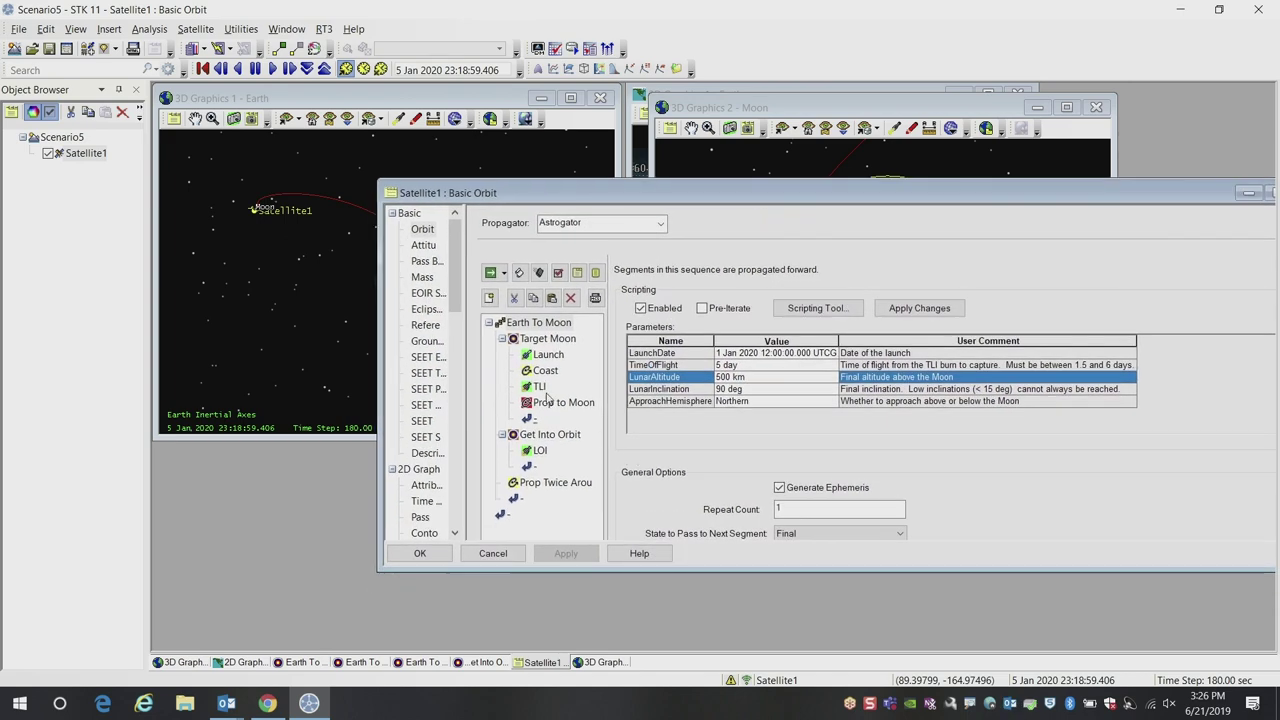
drag(505, 203, 577, 419)
click(561, 492)
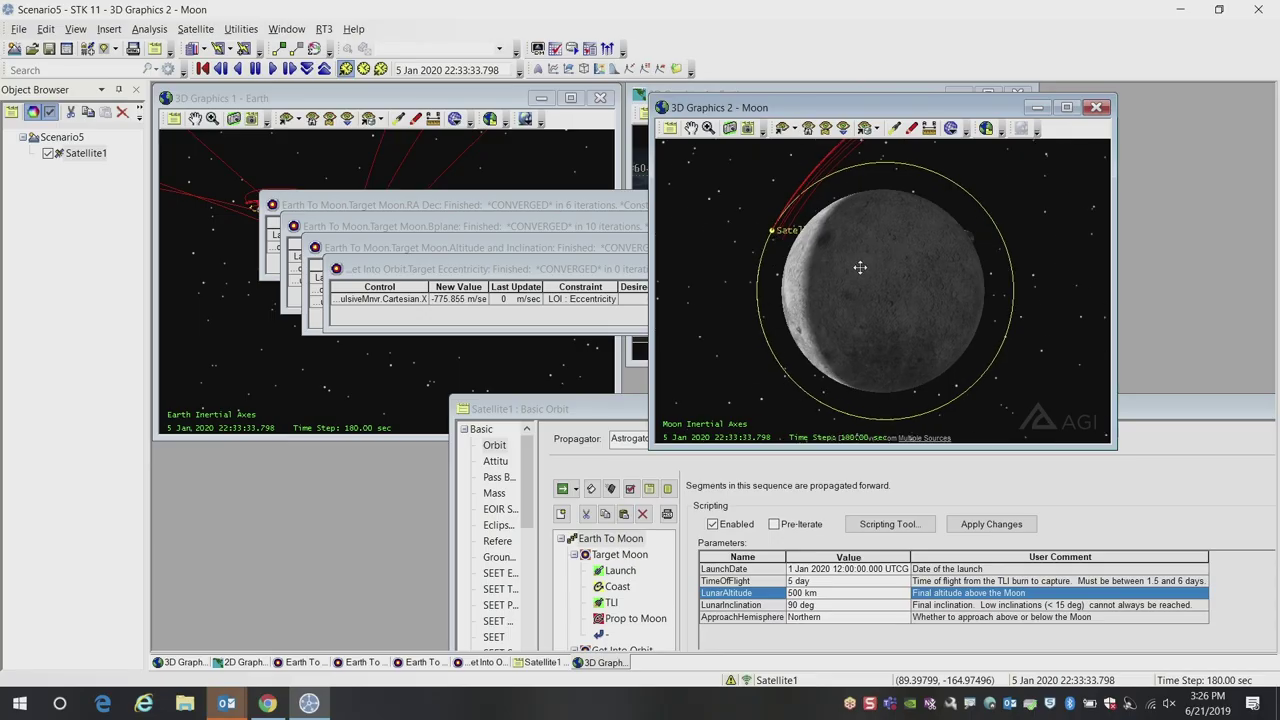
Clear the intermediate targeting trajectories, recentre the orbit settings, and bring up the LOI segment's options
click(610, 489)
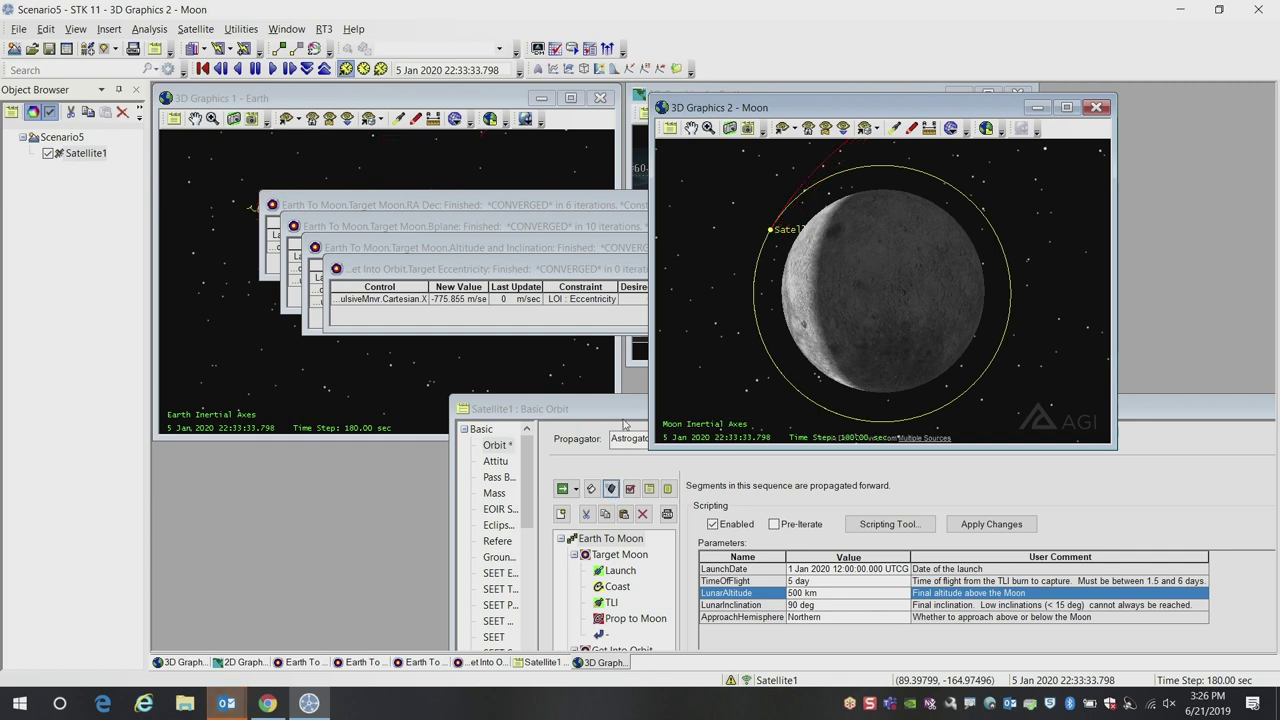
drag(636, 411, 380, 212)
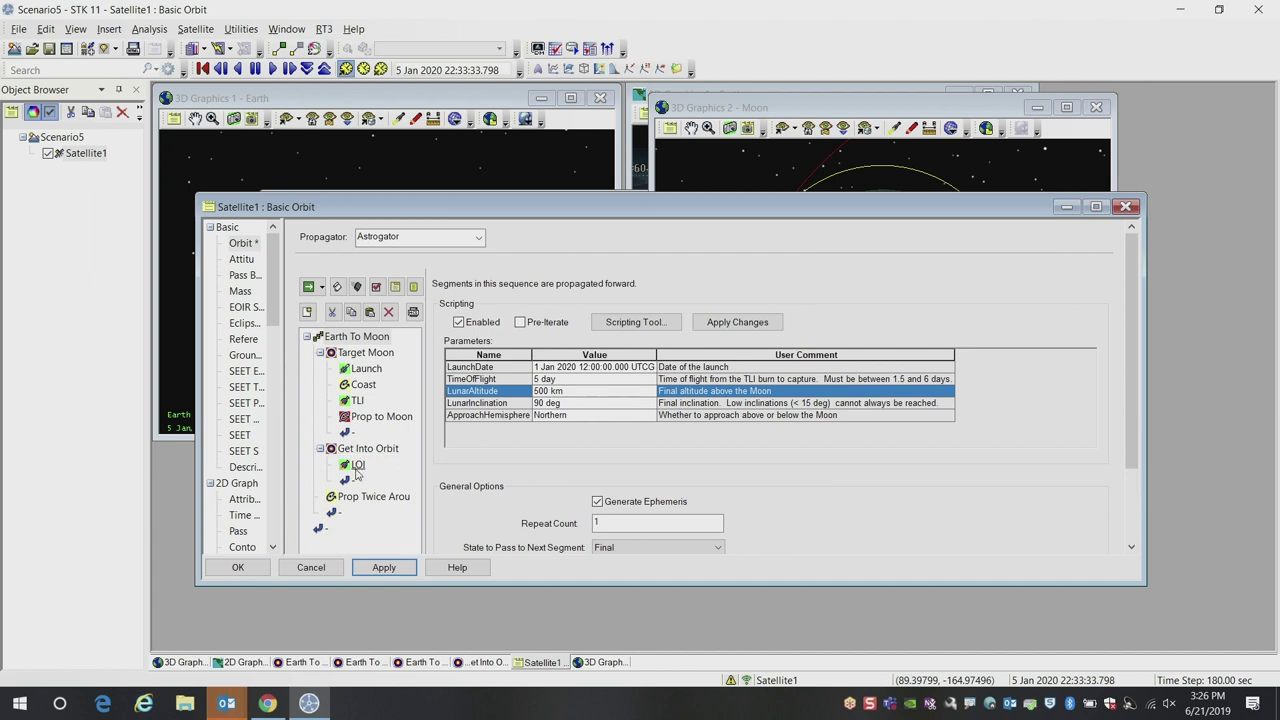
right_click(357, 466)
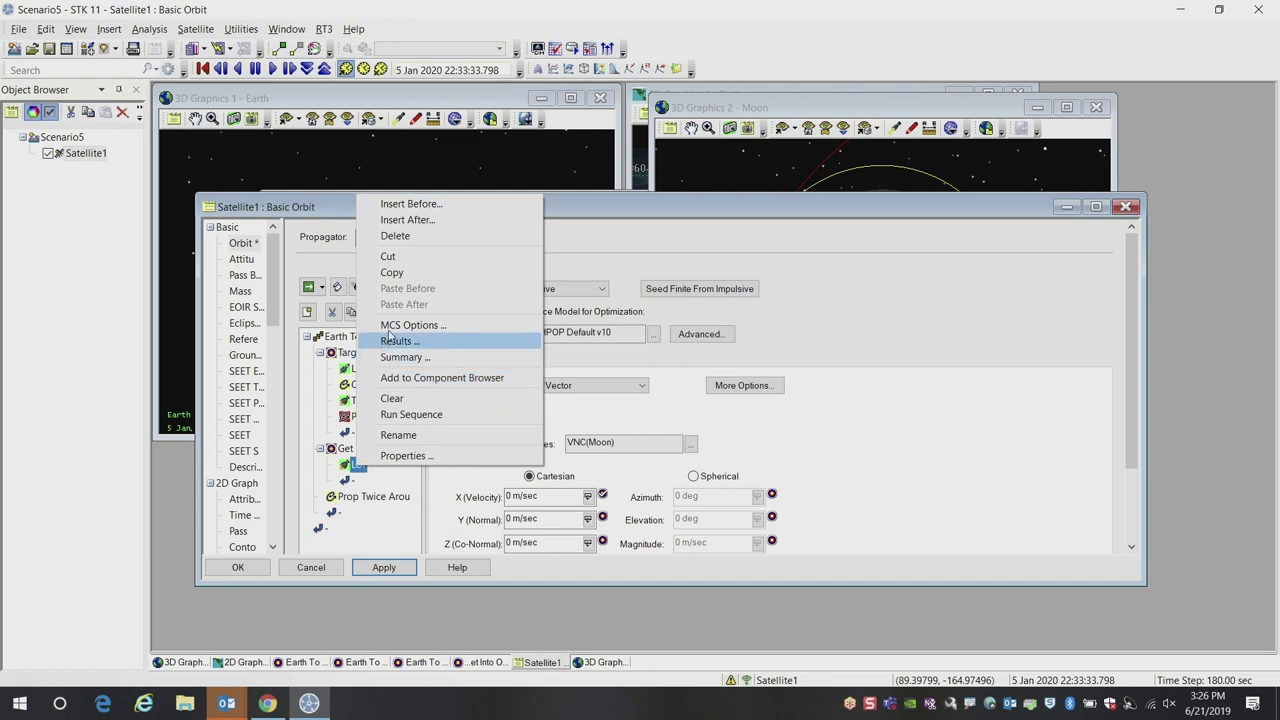
Review the enlarged LOI summary report showing about 775.86 m/sec DeltaV, then minimize it
click(402, 357)
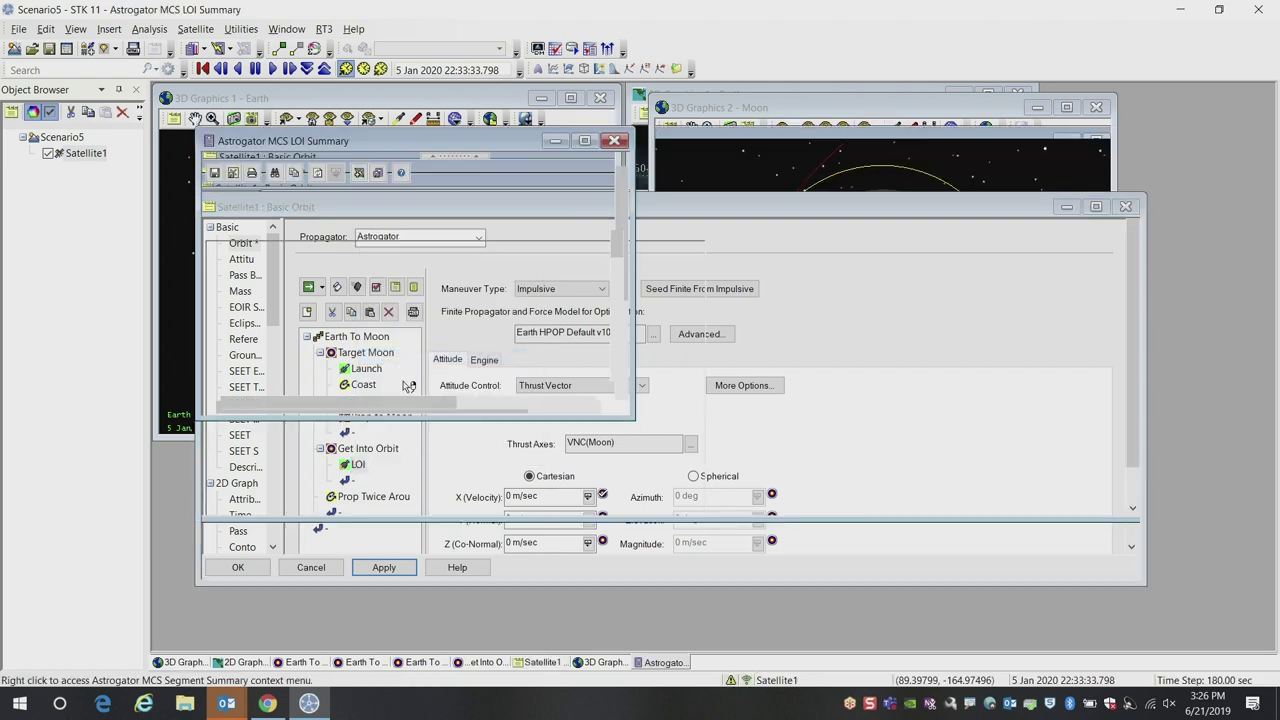
drag(636, 420, 1201, 595)
drag(1182, 268, 1226, 292)
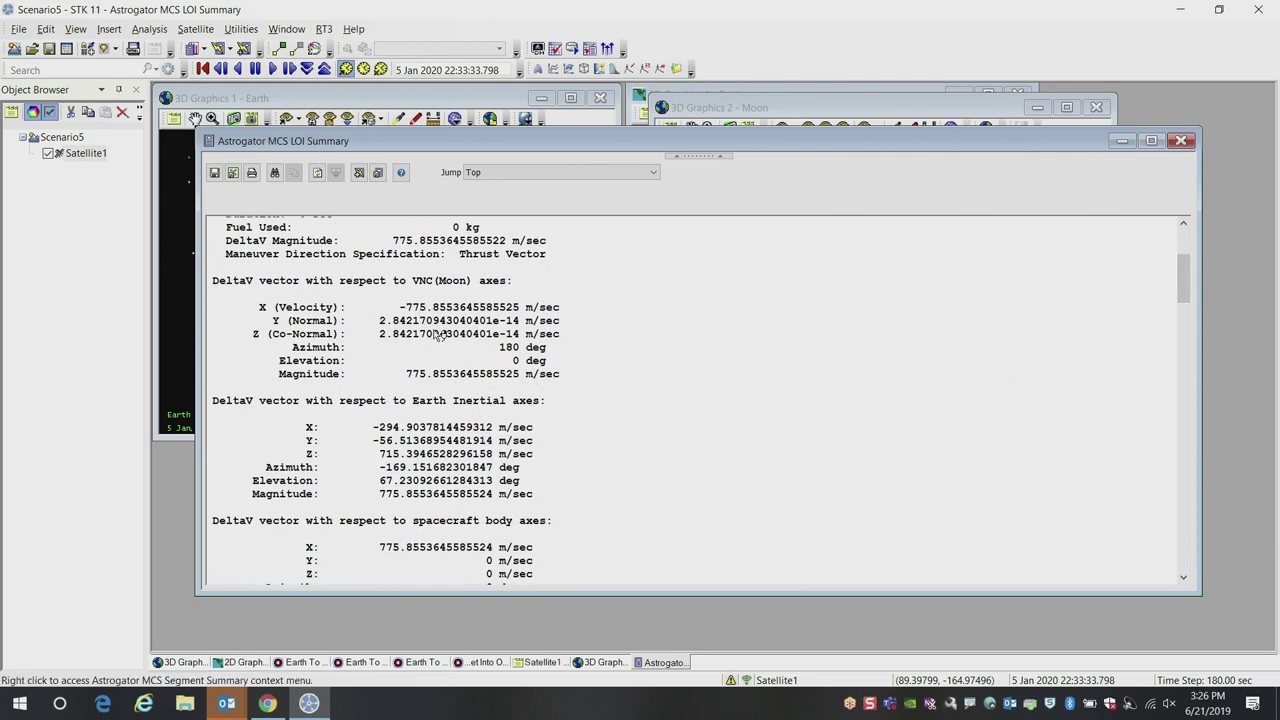
scroll(740, 418, down, 3)
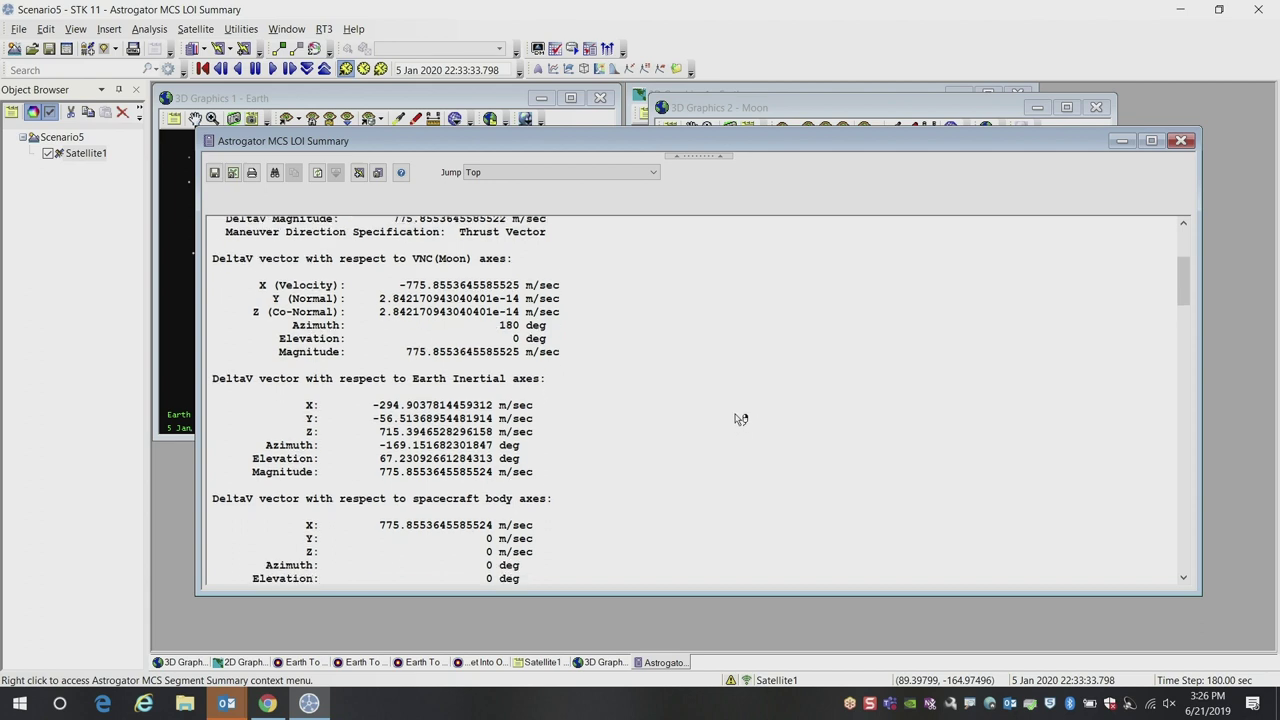
scroll(738, 418, up, 2)
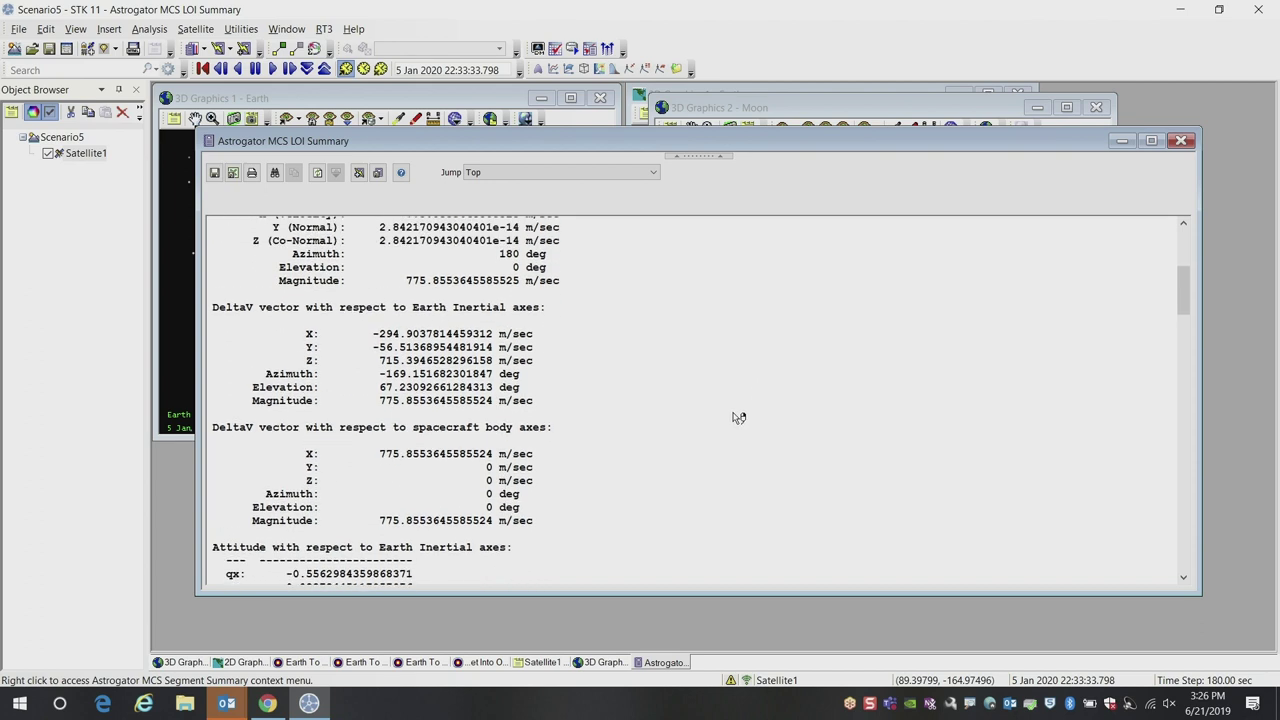
click(1122, 141)
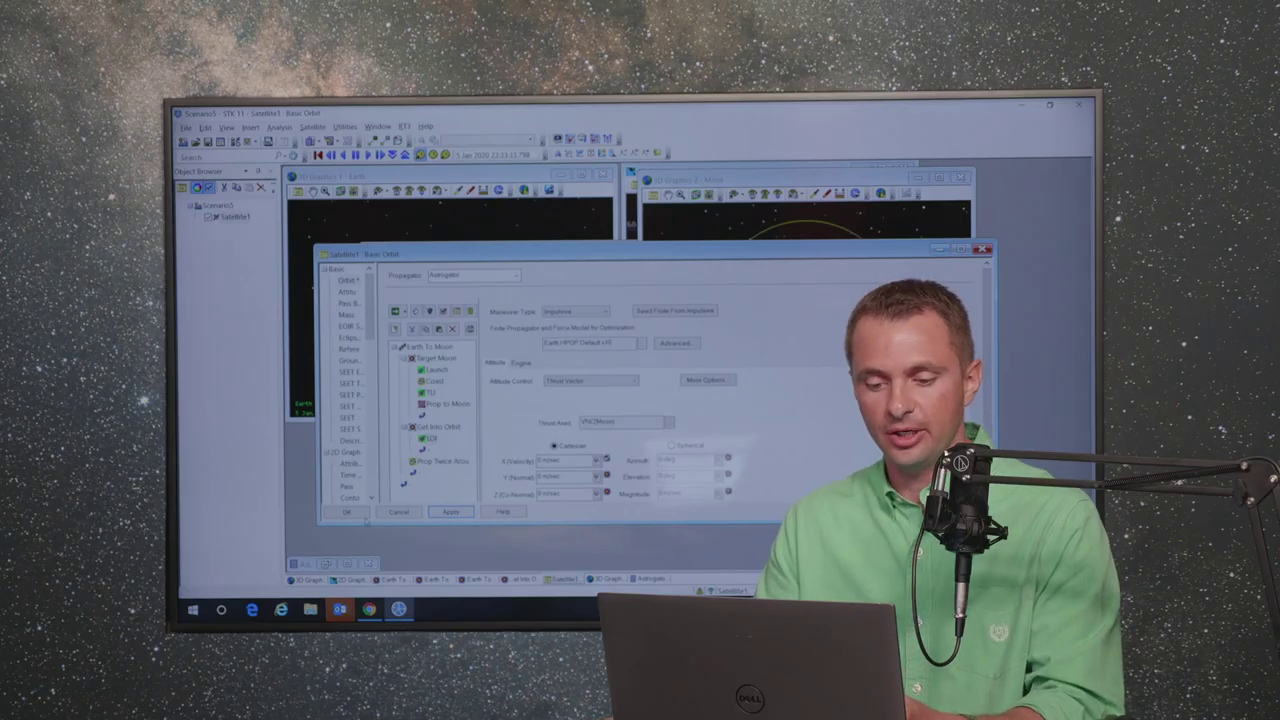
Close the orbit settings, zoom and rotate the Earth view to its sunlit side, then choose Insert > New
click(346, 511)
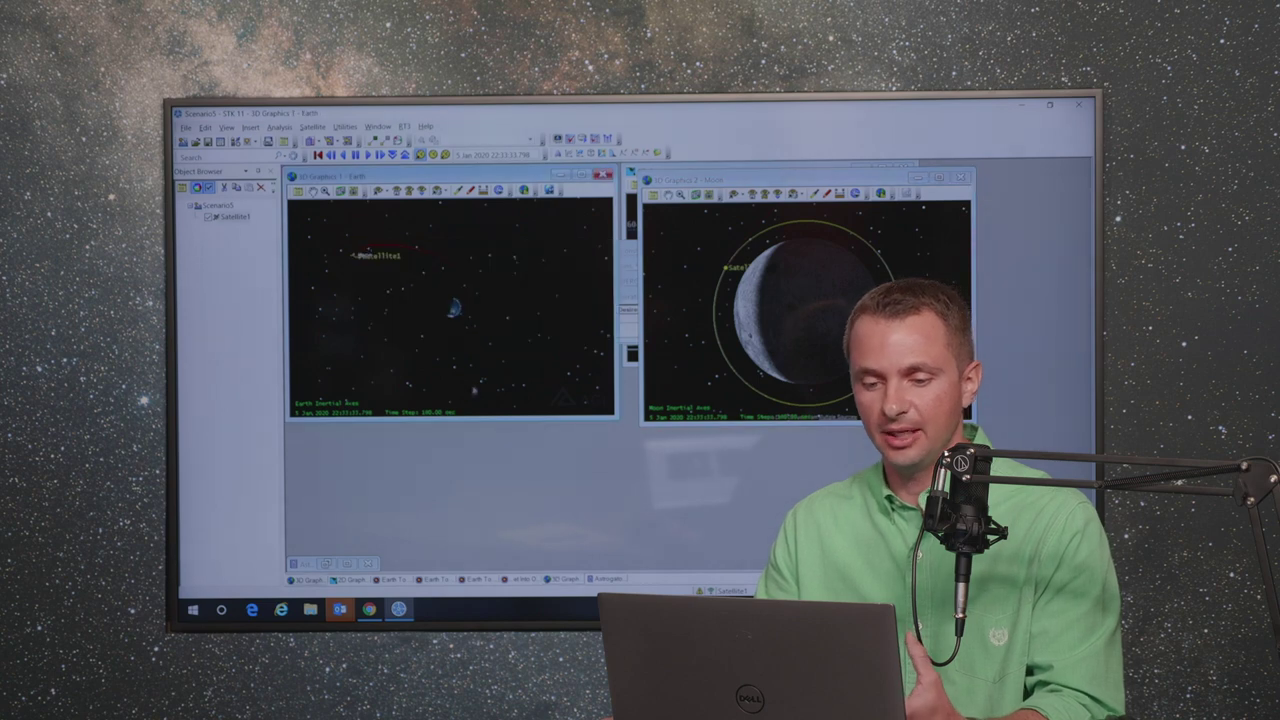
click(462, 382)
scroll(455, 376, up, 3)
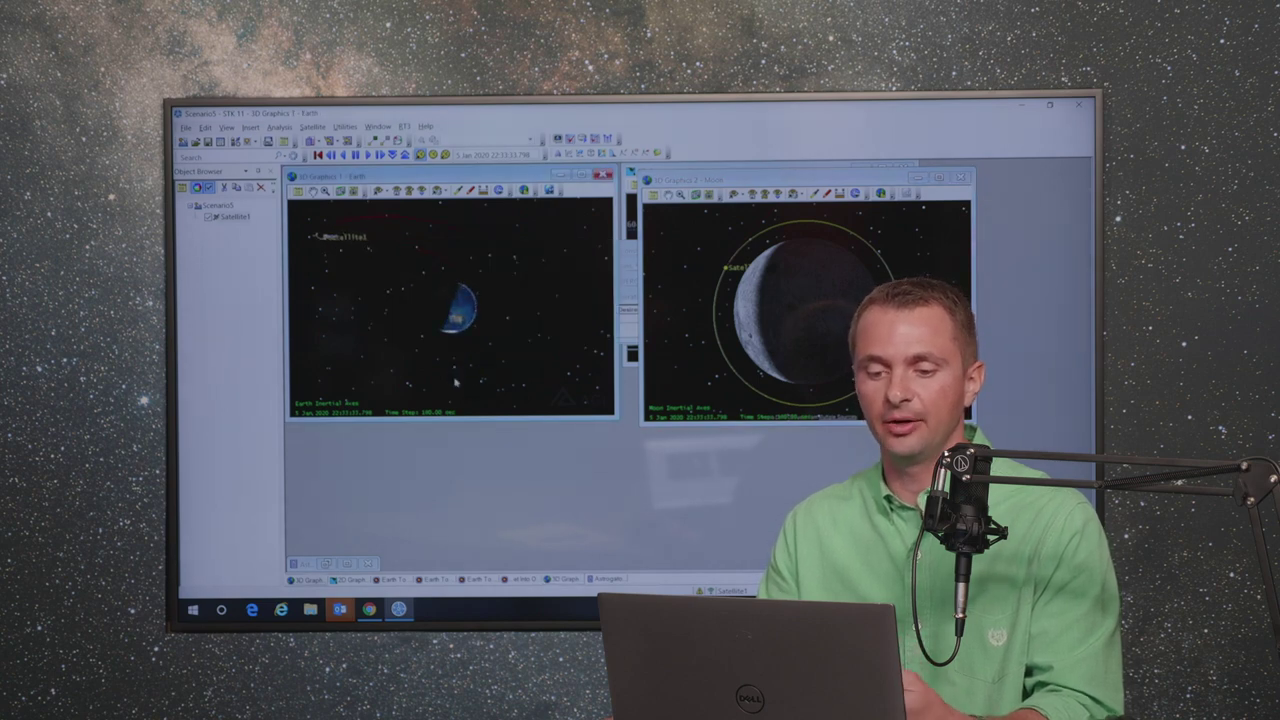
drag(455, 376, 336, 259)
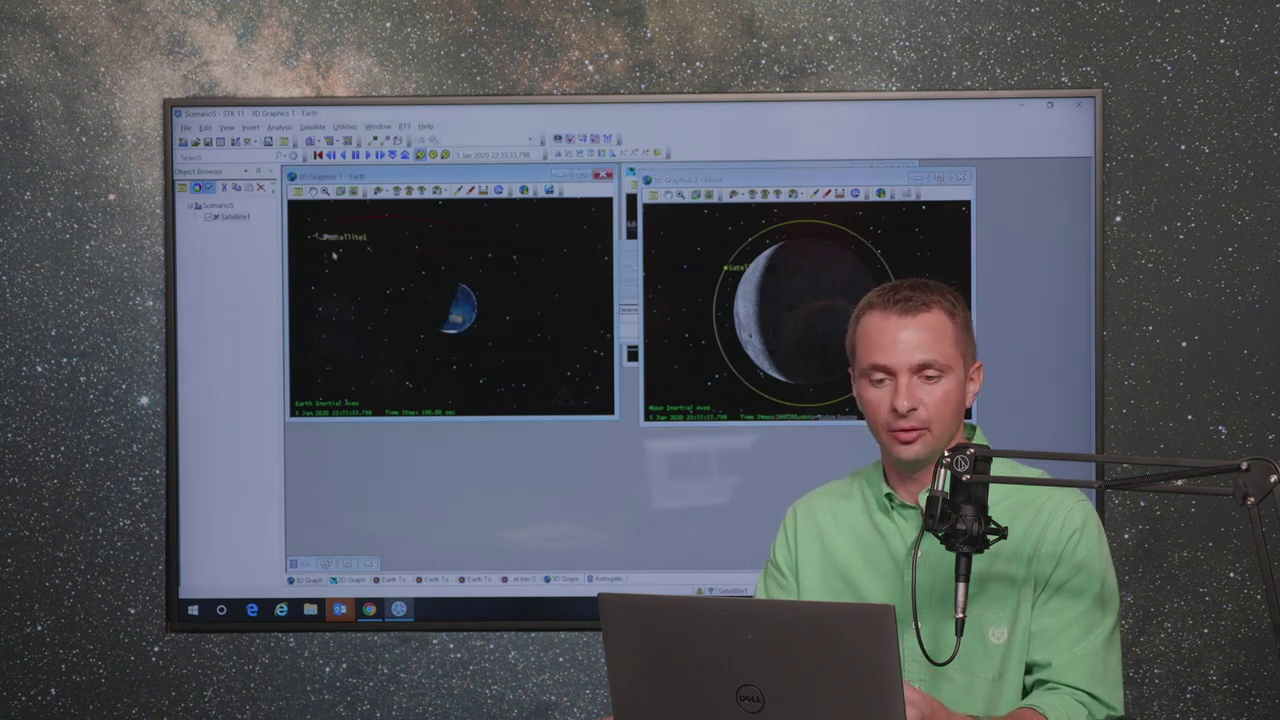
click(109, 29)
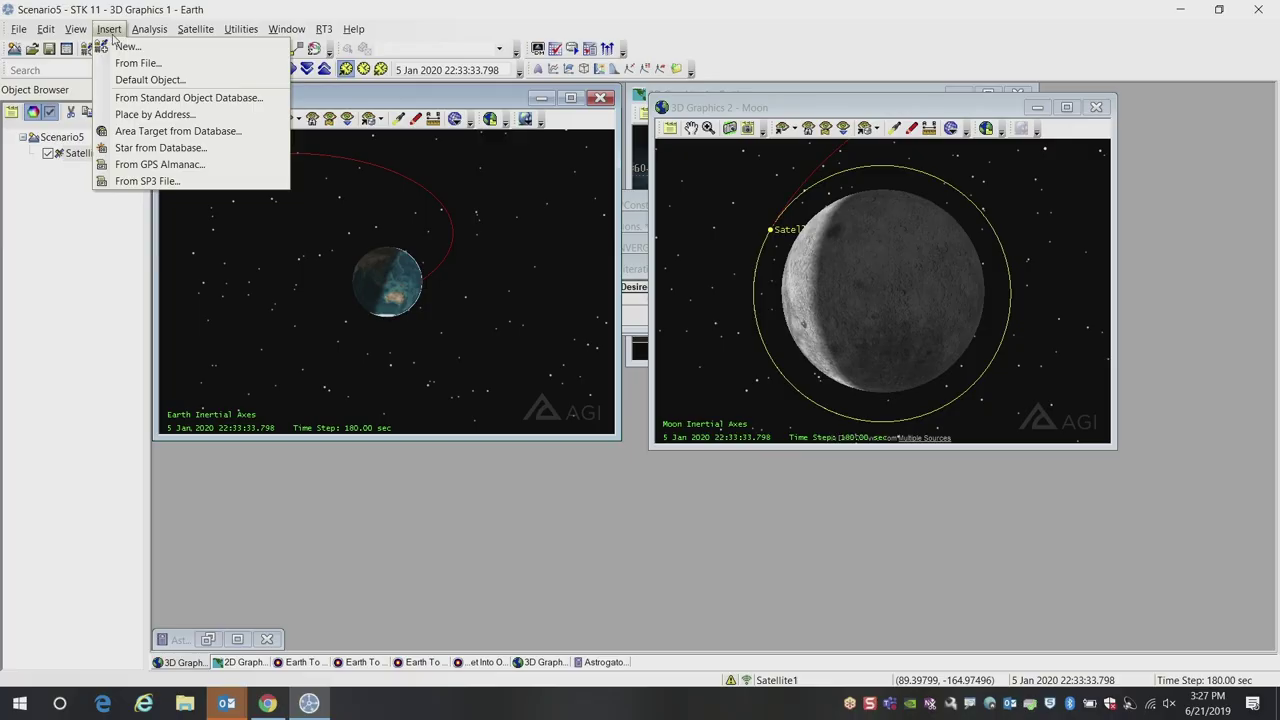
click(122, 46)
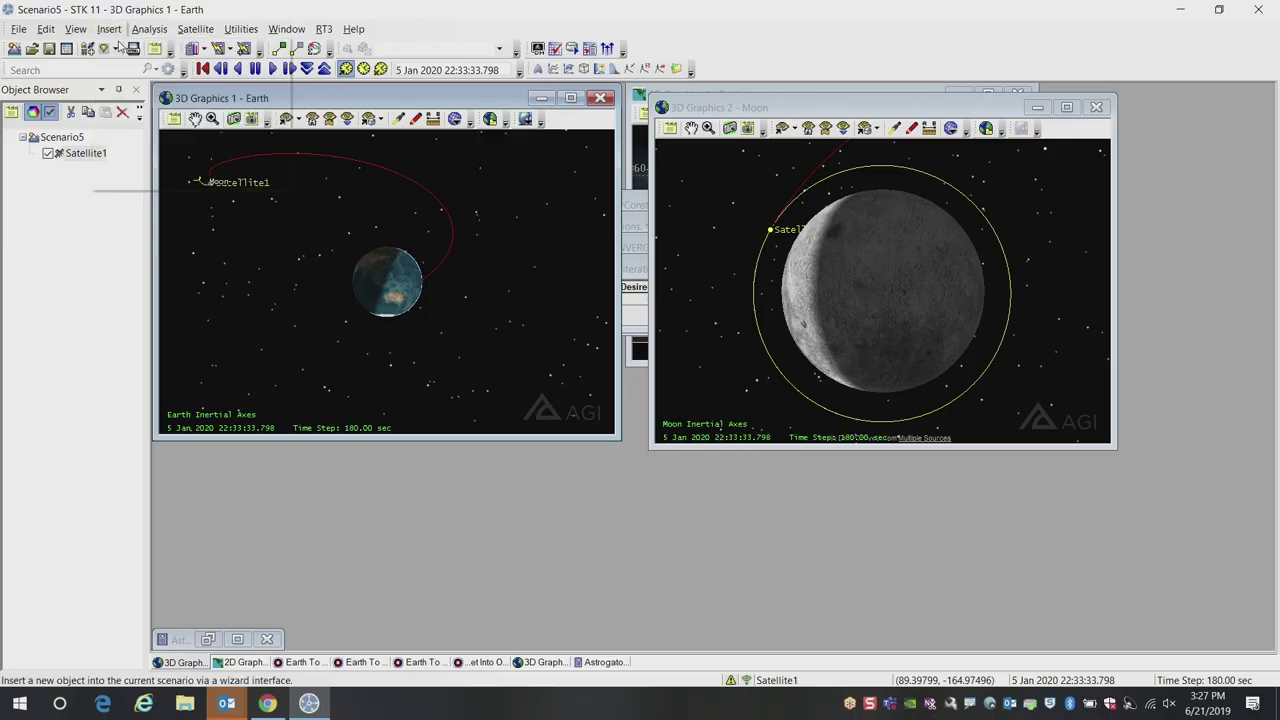
Search the standard object database for facilities in the NASA DSN network
click(795, 363)
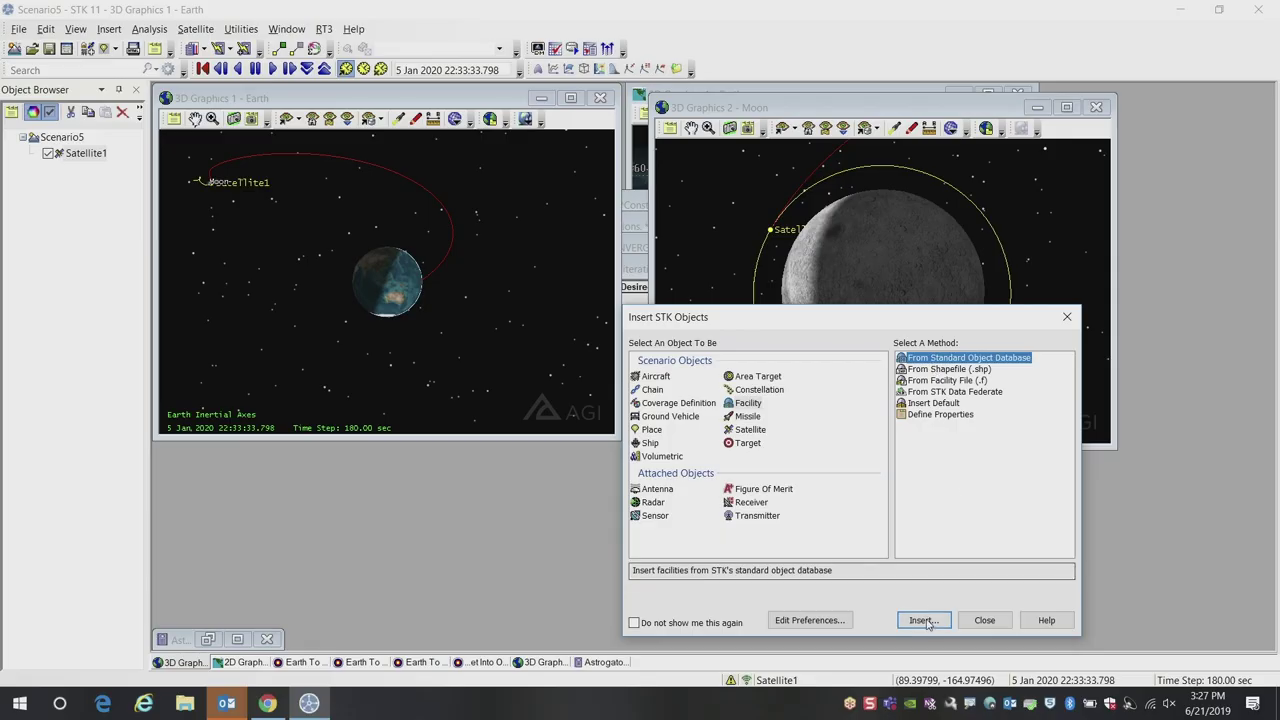
click(920, 545)
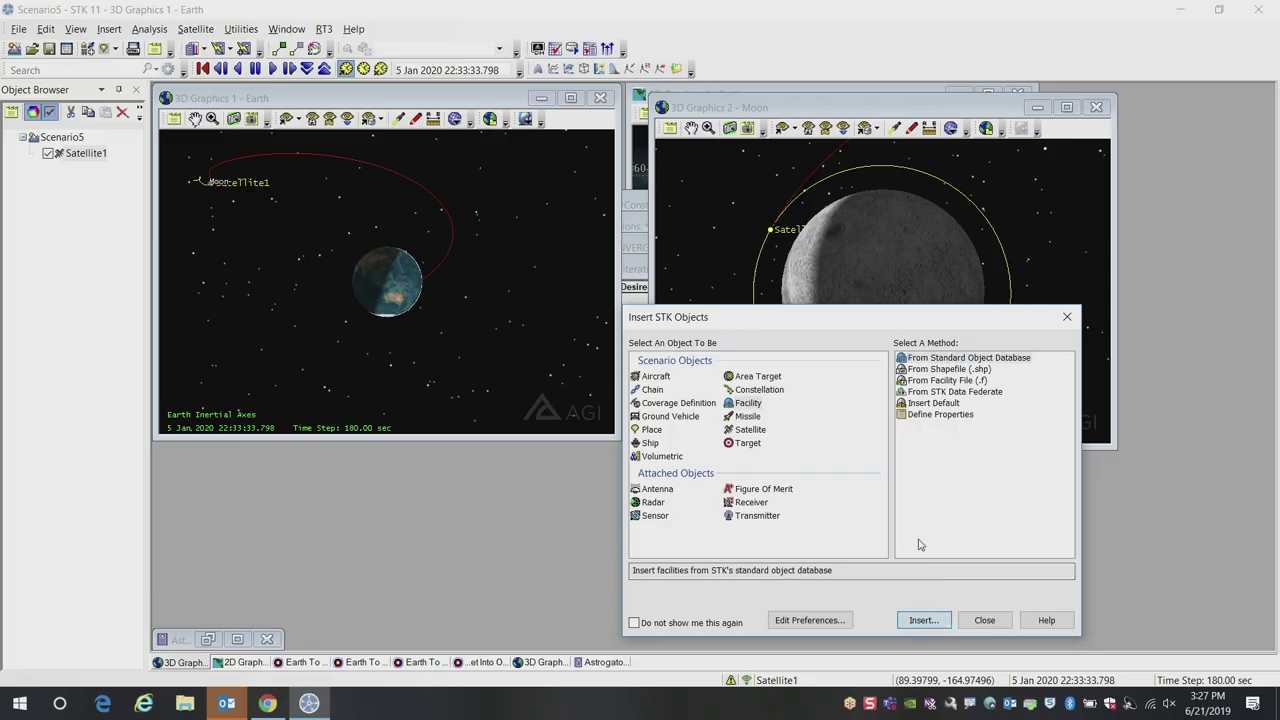
click(338, 443)
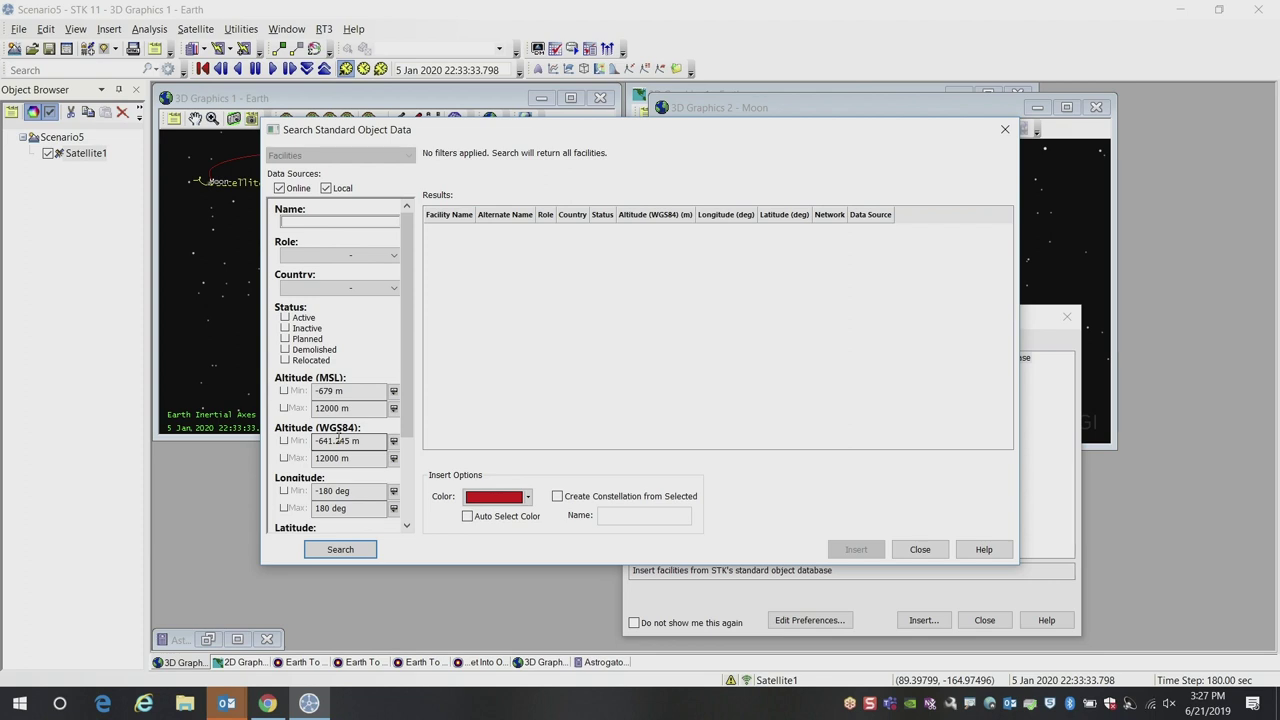
scroll(345, 470, down, 5)
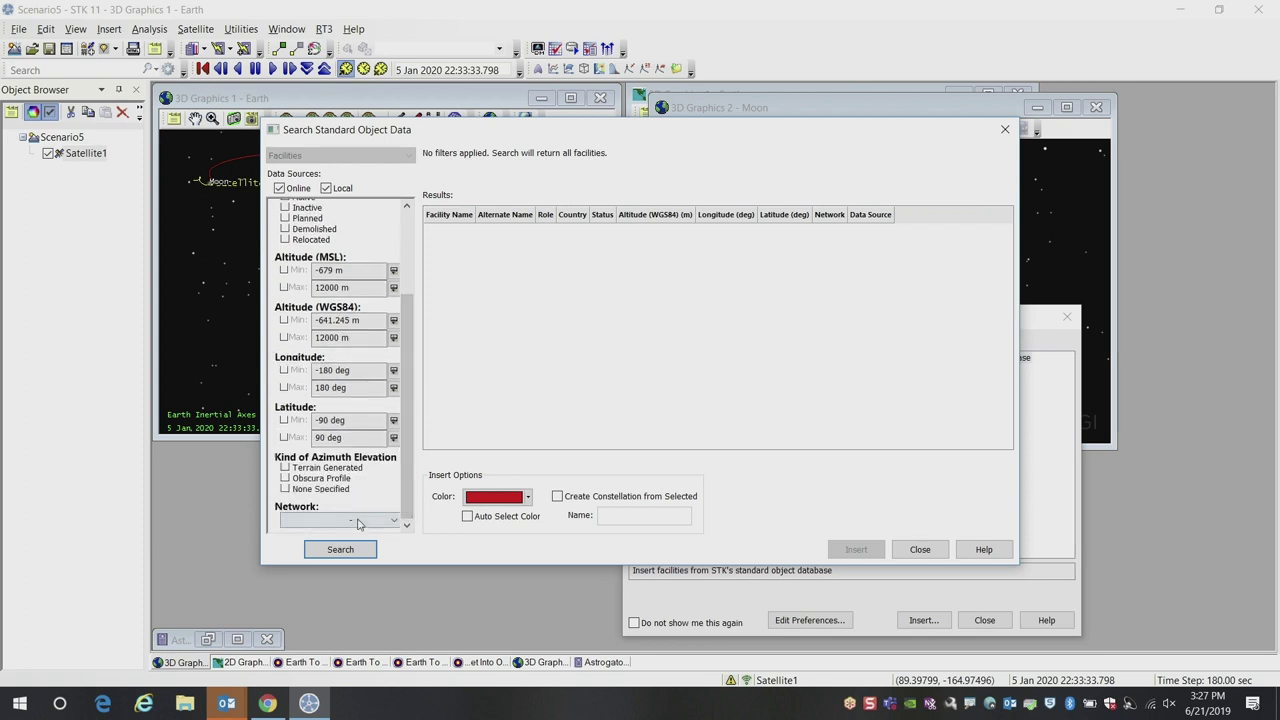
click(358, 521)
drag(395, 253, 394, 412)
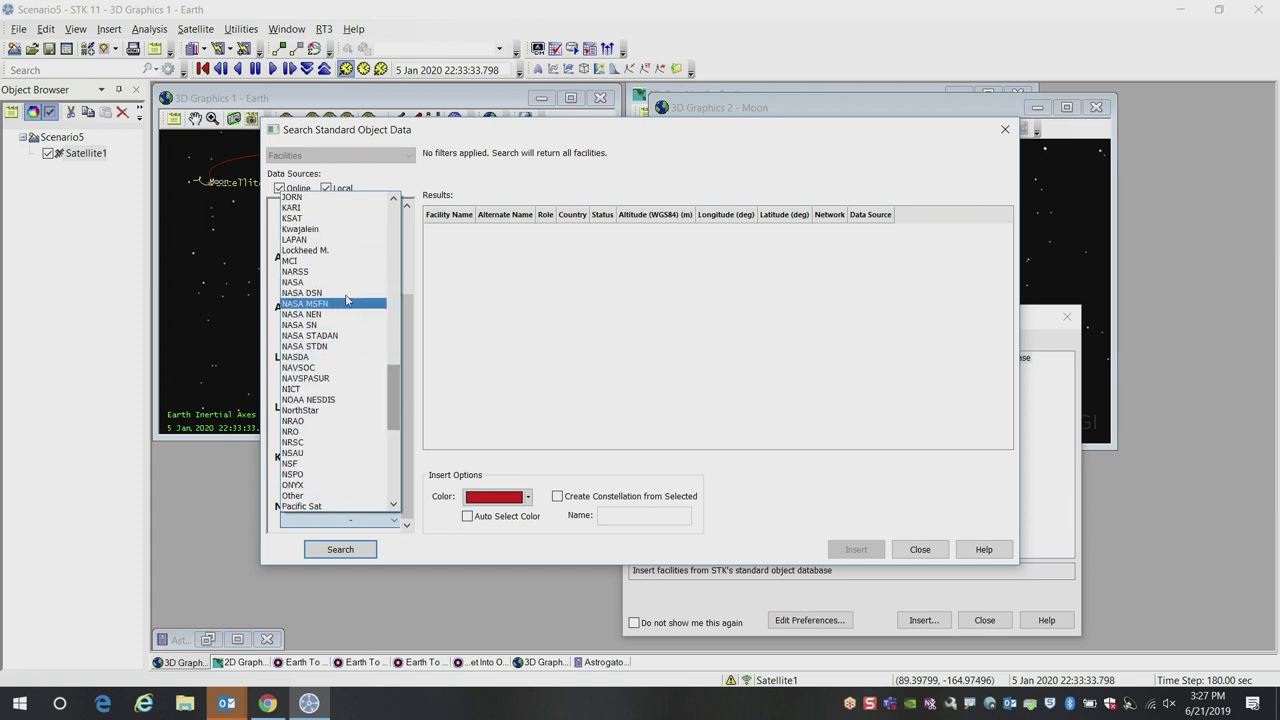
click(302, 293)
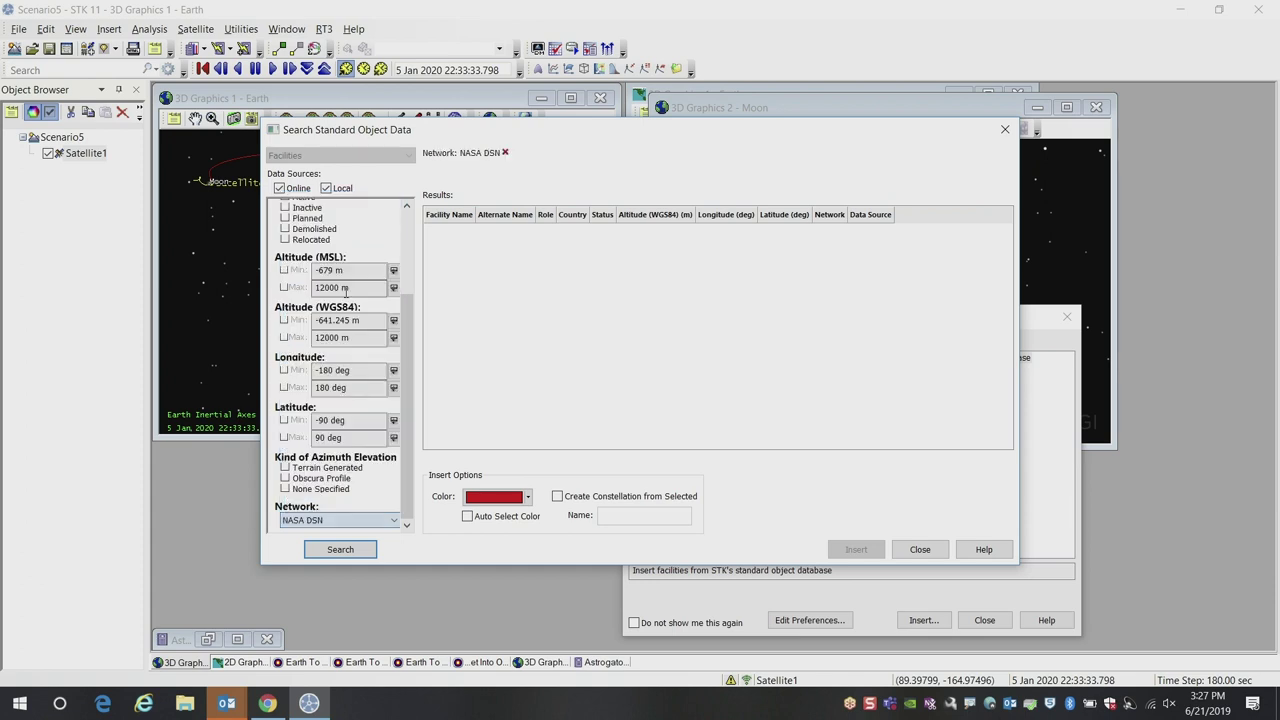
click(364, 552)
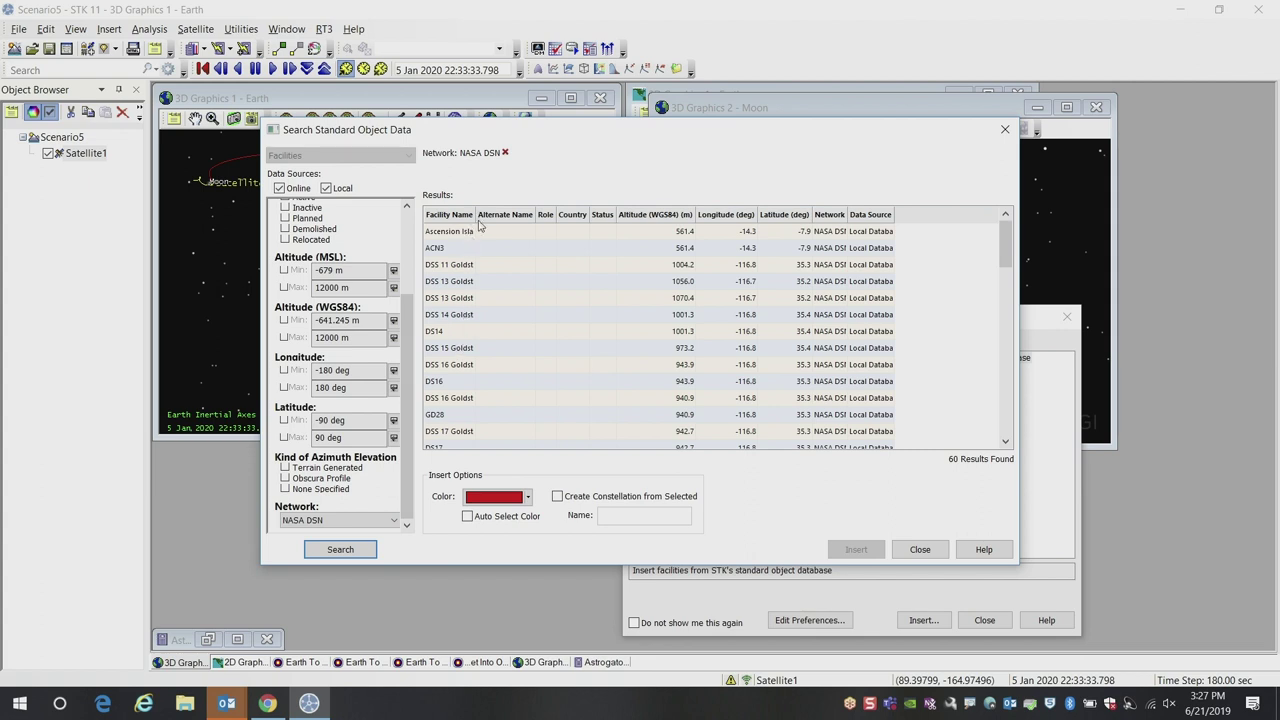
Insert DSS 14 Goldstone in white, close the search, and select the new DSS_14 facility
click(452, 316)
click(517, 500)
click(503, 533)
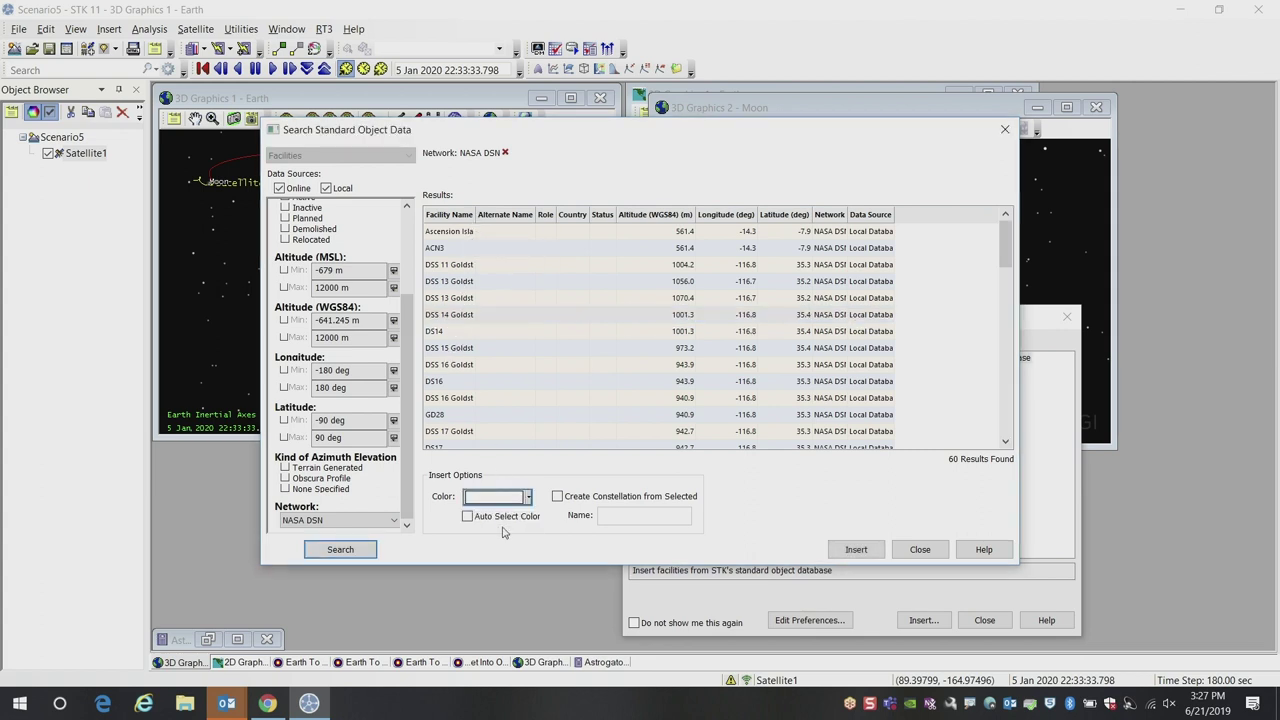
click(855, 549)
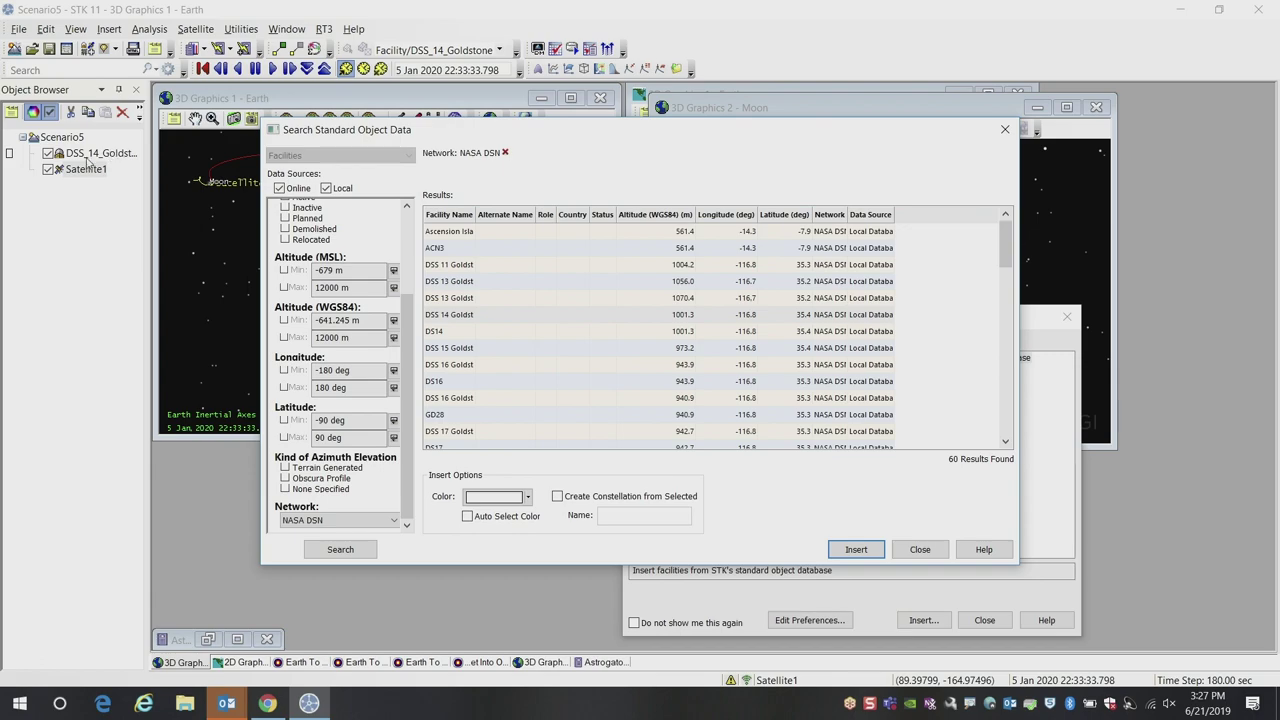
click(917, 549)
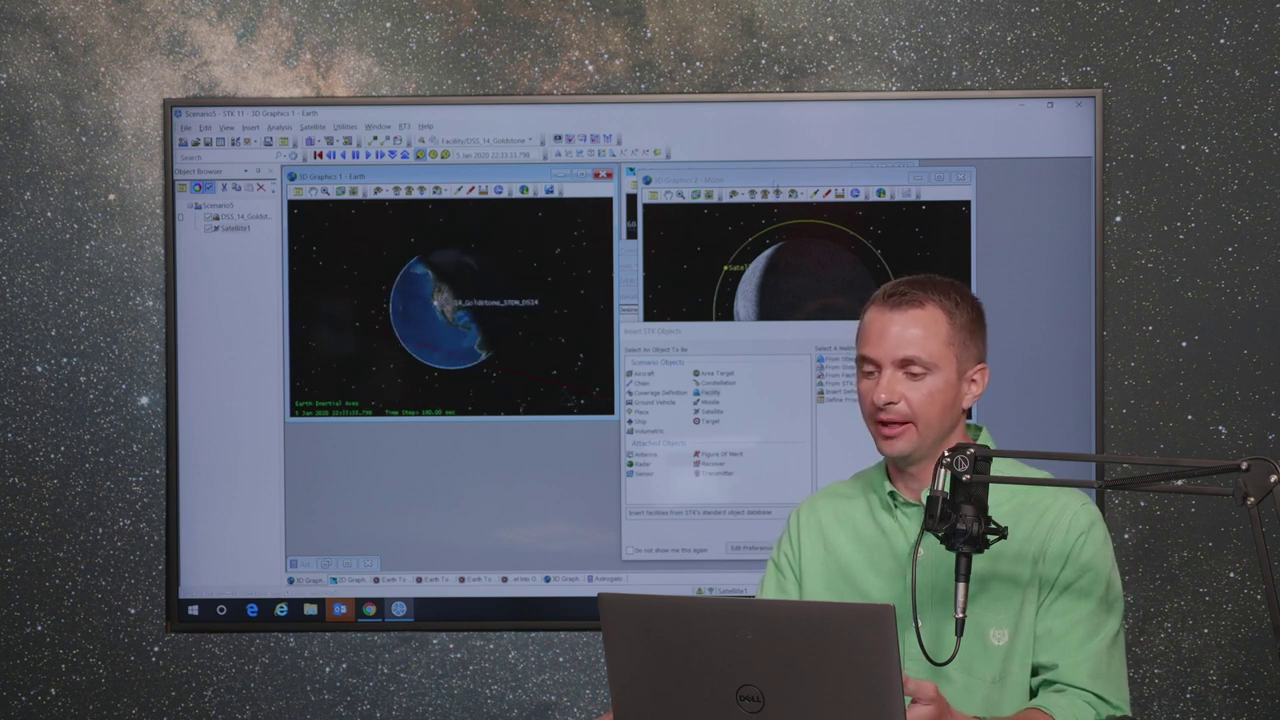
click(774, 183)
drag(700, 331, 753, 424)
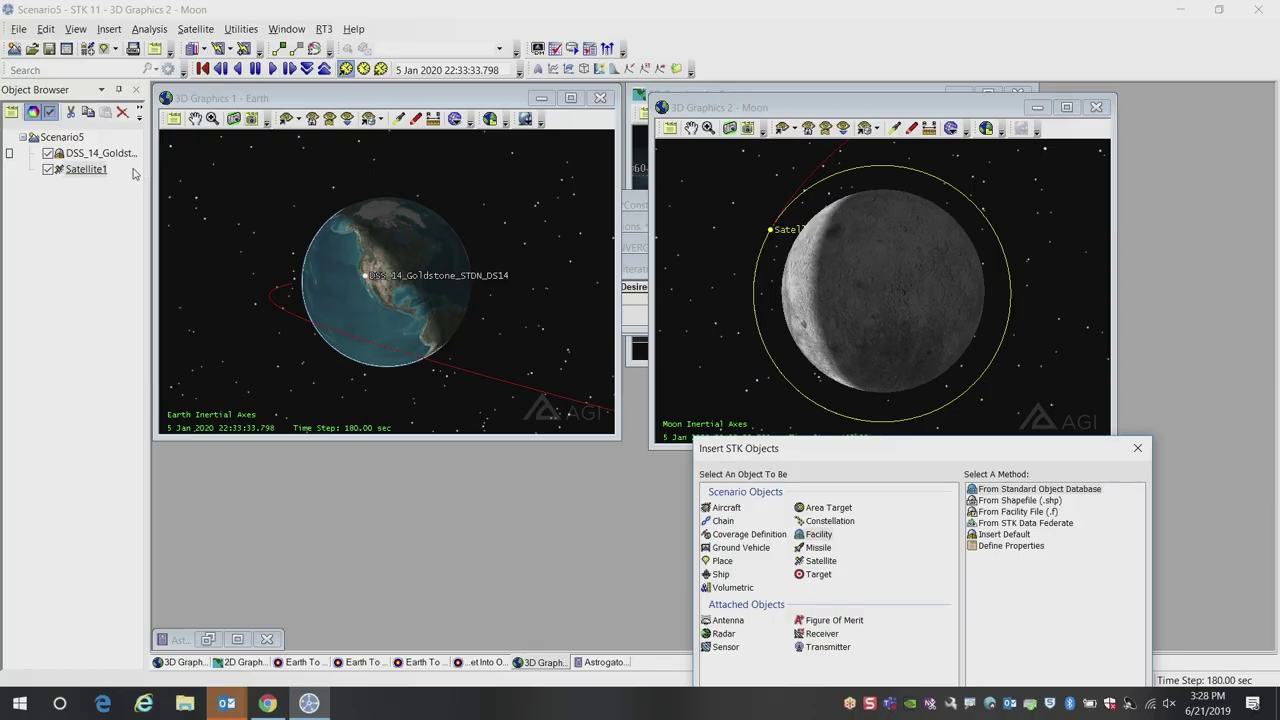
click(98, 153)
Compute access from DSS_14_Goldstone to Satellite1
right_click(104, 155)
click(145, 218)
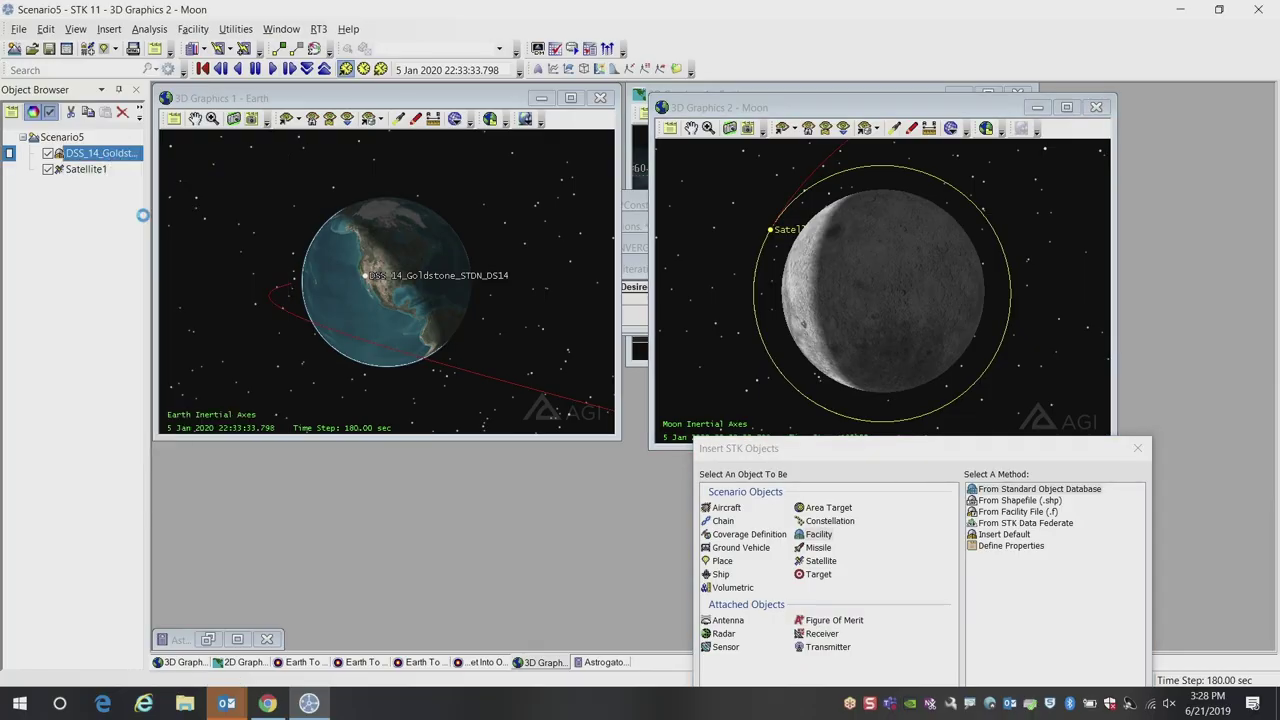
click(280, 242)
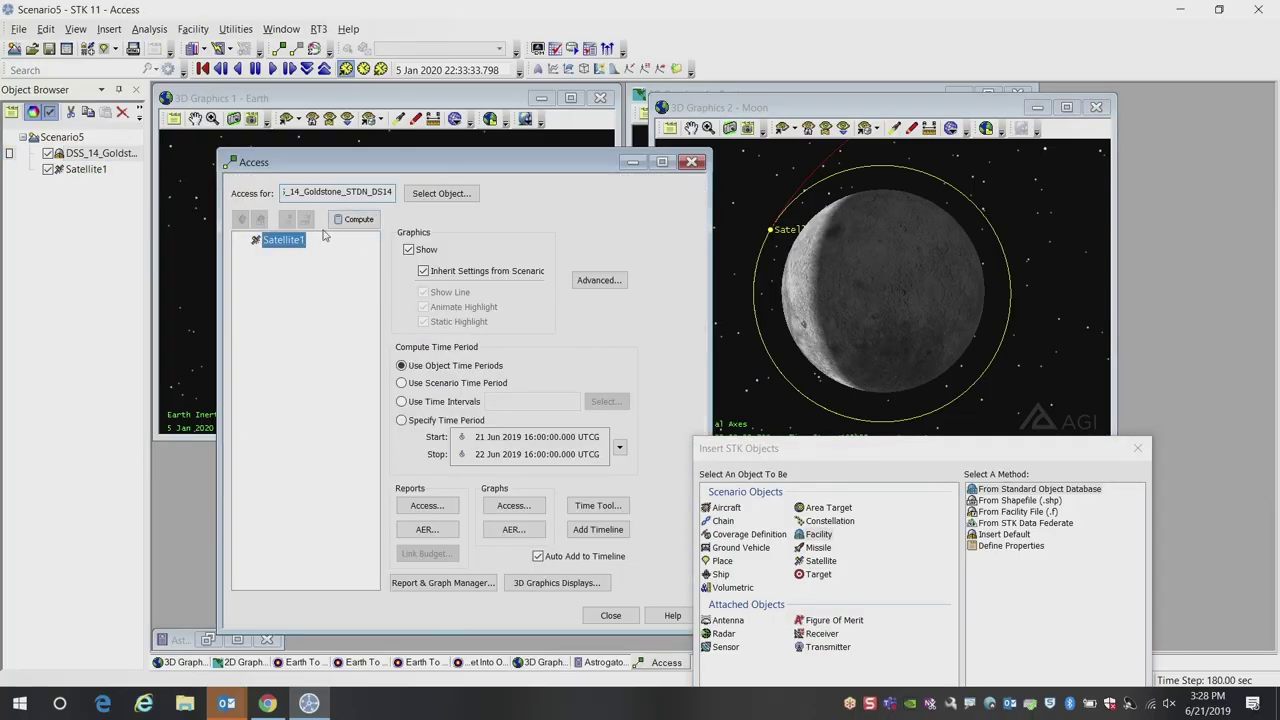
click(355, 219)
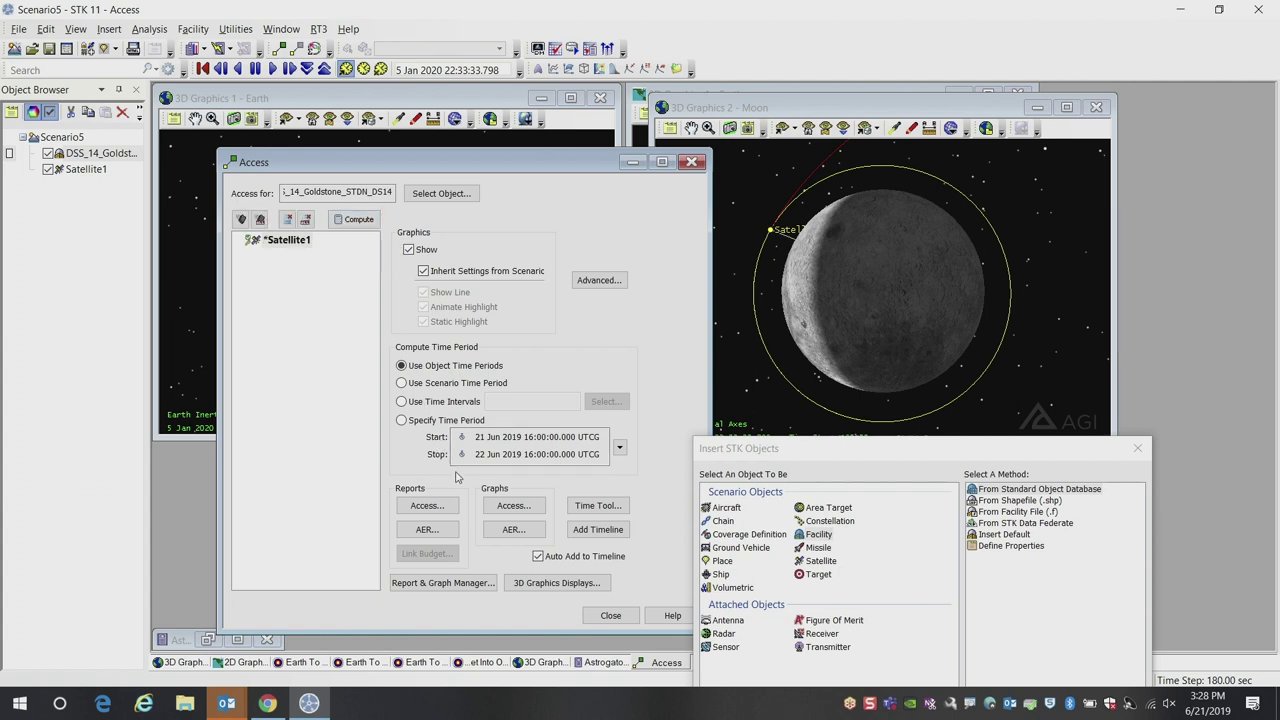
drag(745, 217, 822, 236)
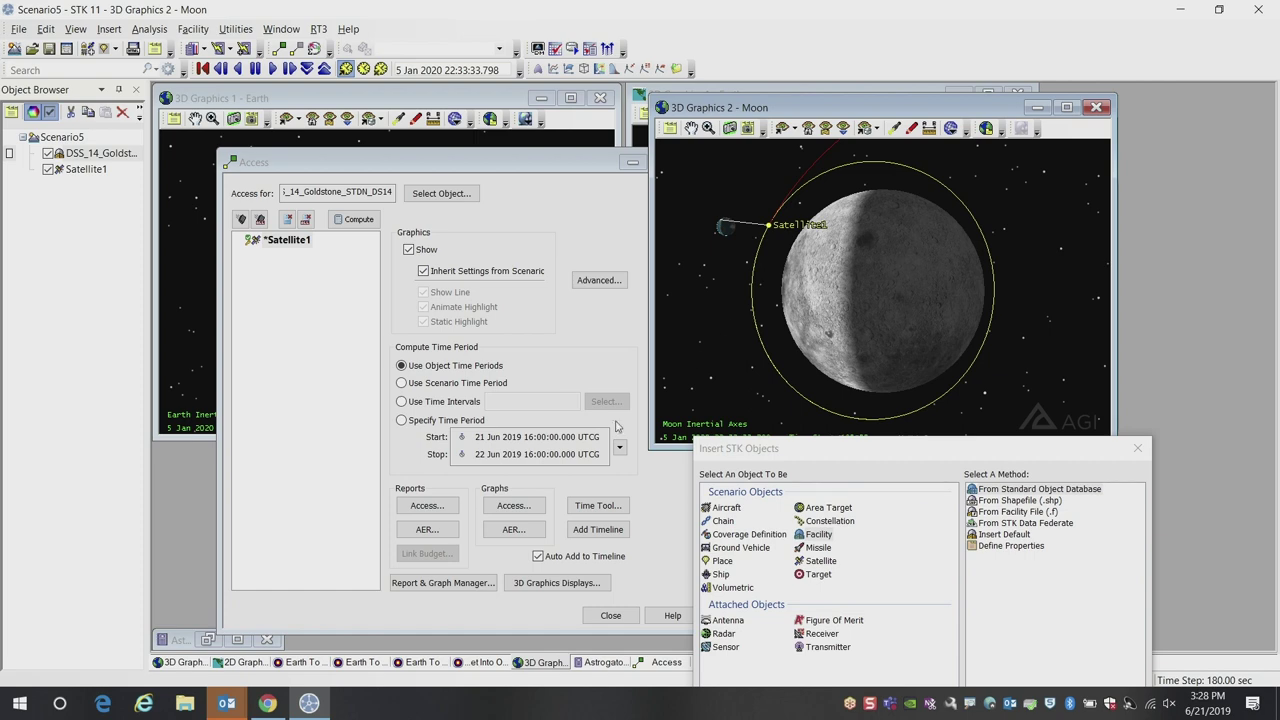
Generate and close the Access summary and AER reports, then tuck the access window aside
click(437, 510)
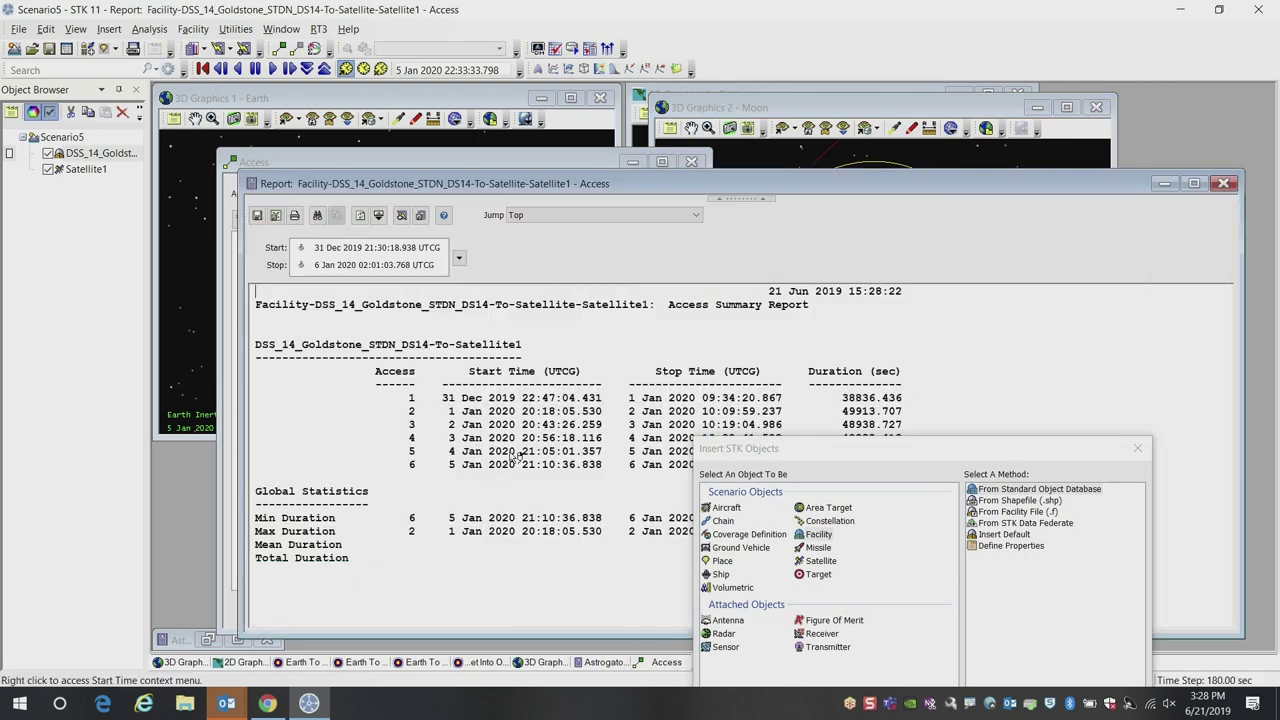
click(1137, 448)
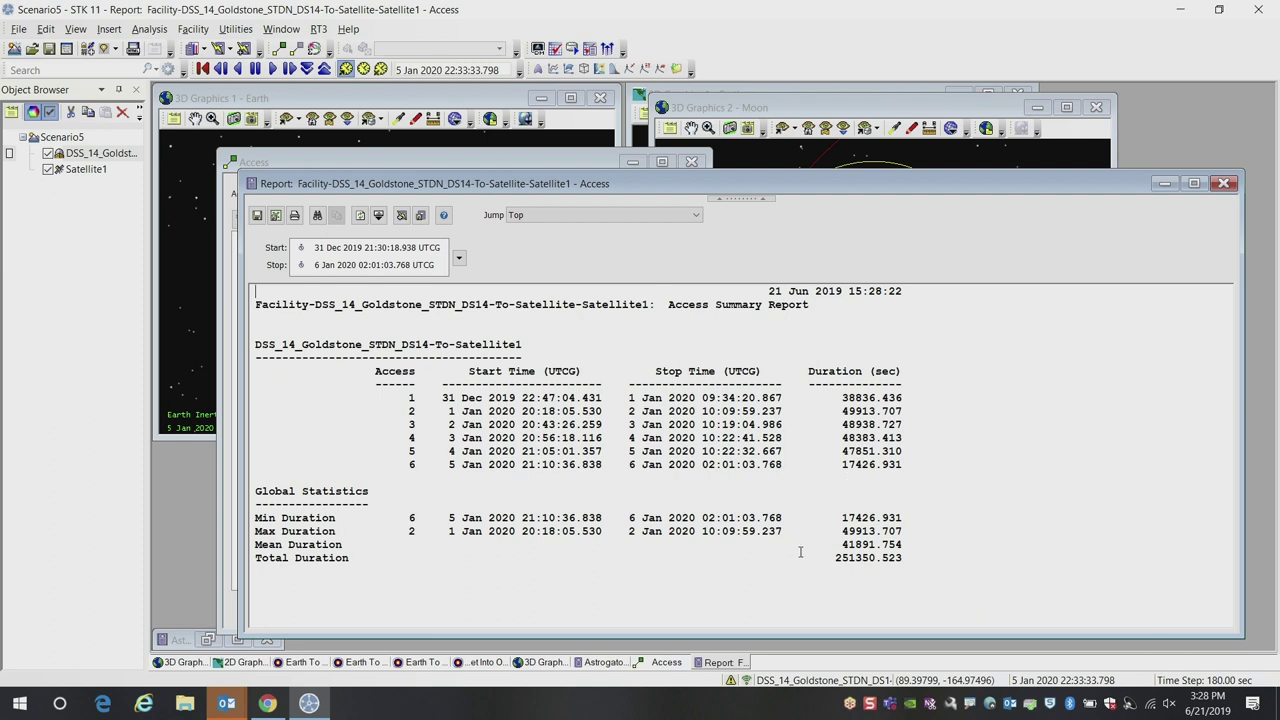
click(1214, 191)
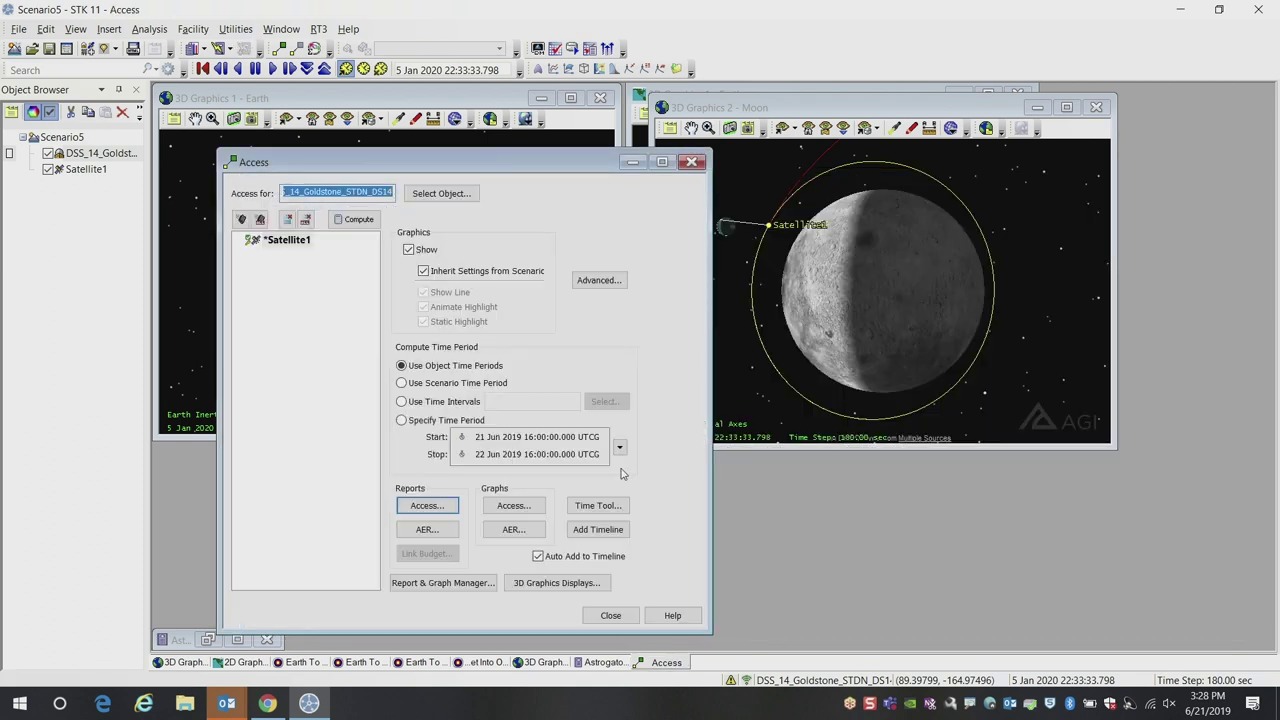
click(440, 530)
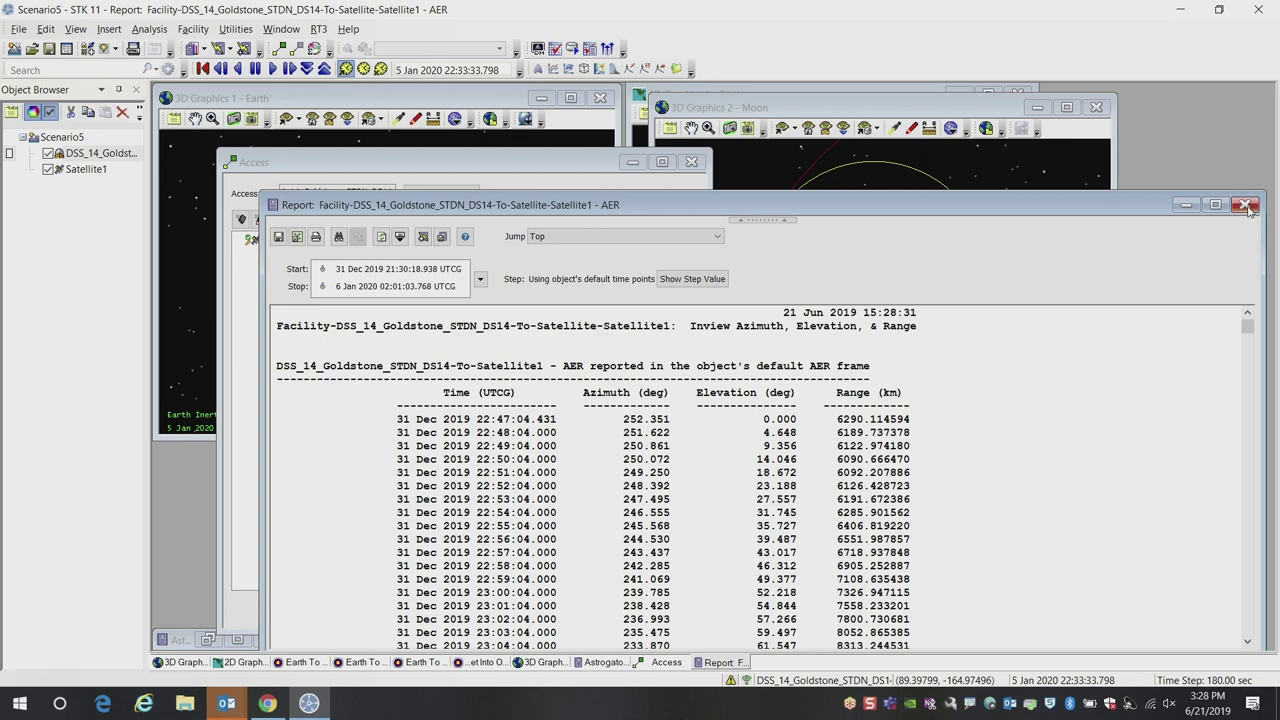
click(1245, 205)
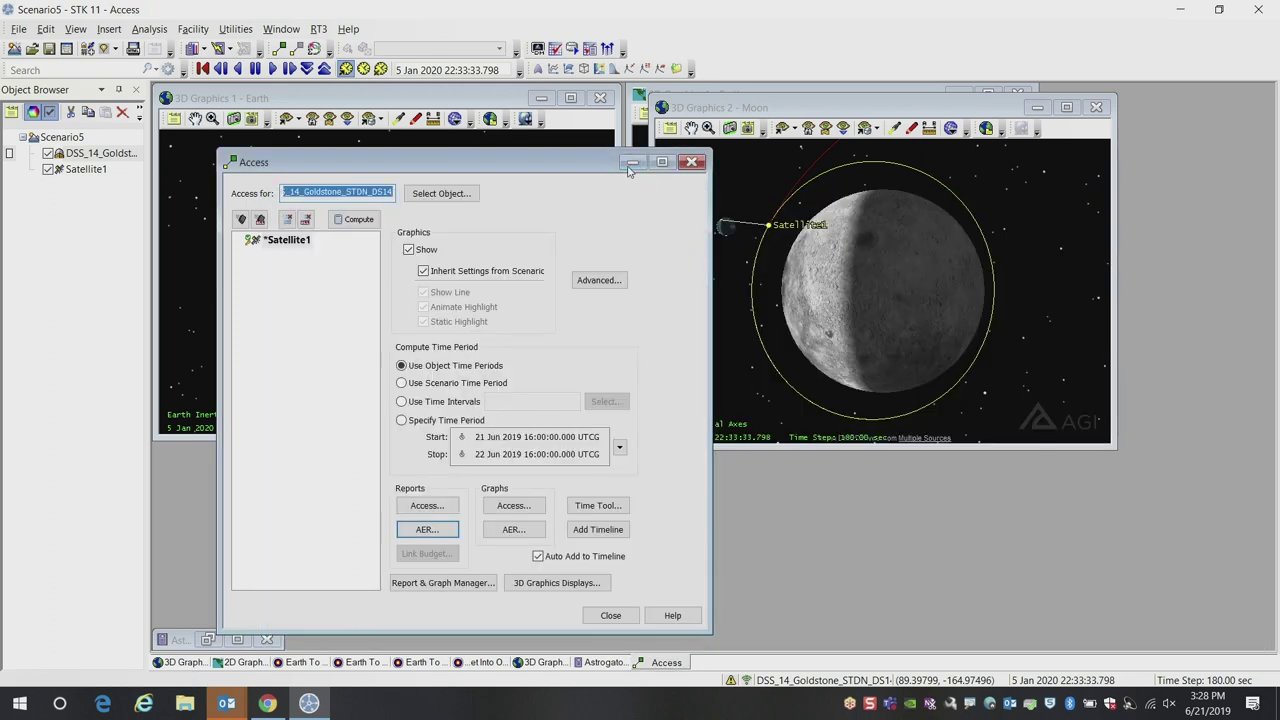
click(630, 163)
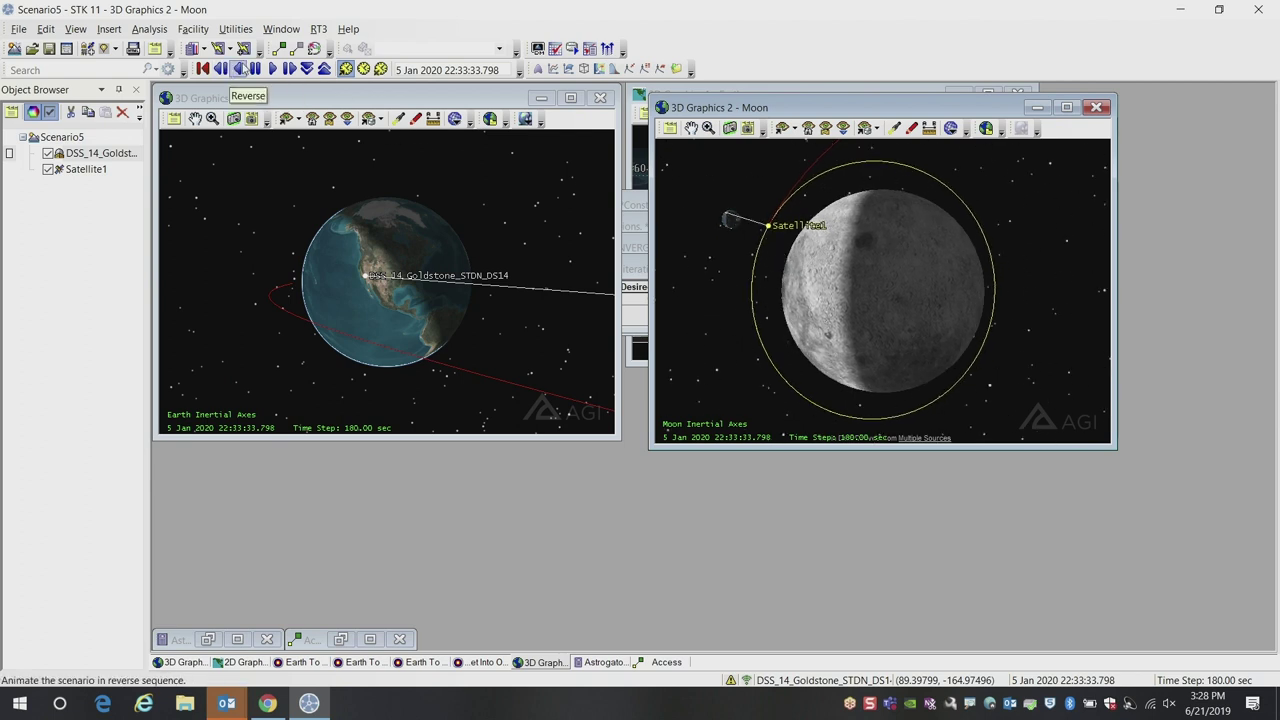
Play the animation in reverse, then forward, zooming the Moon view to follow the access line
click(241, 68)
right_drag(864, 281, 843, 177)
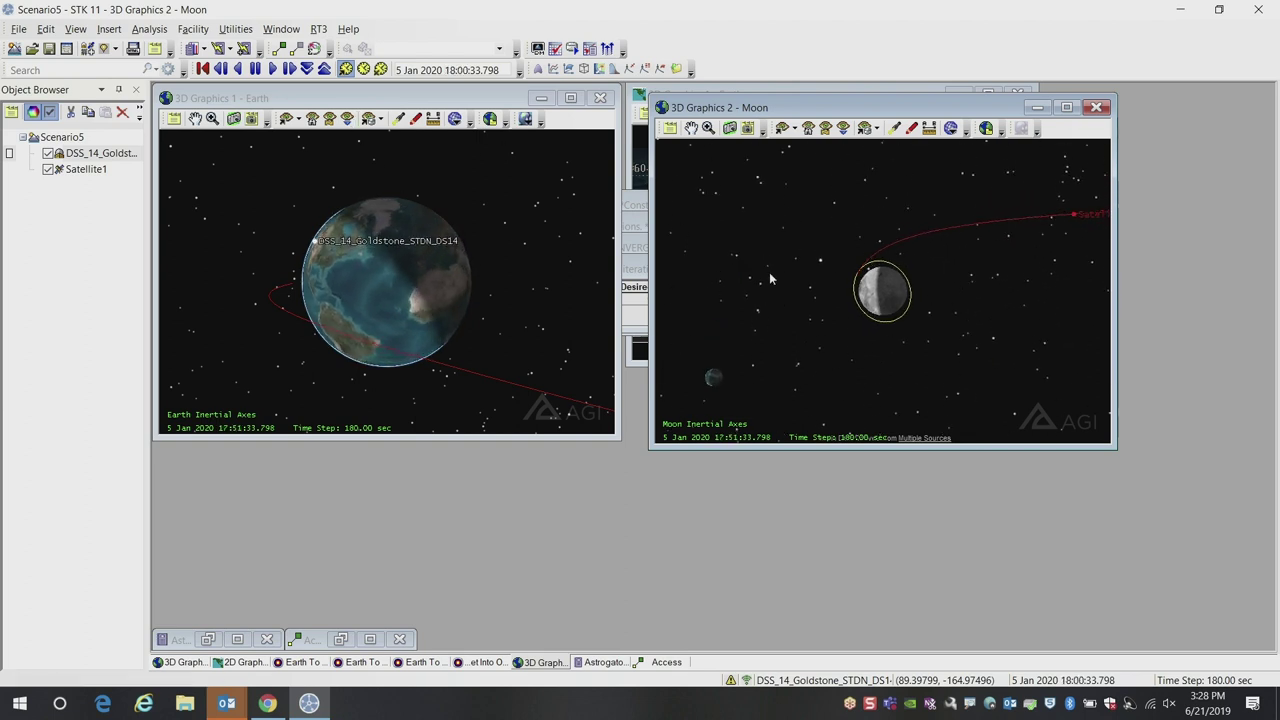
click(273, 68)
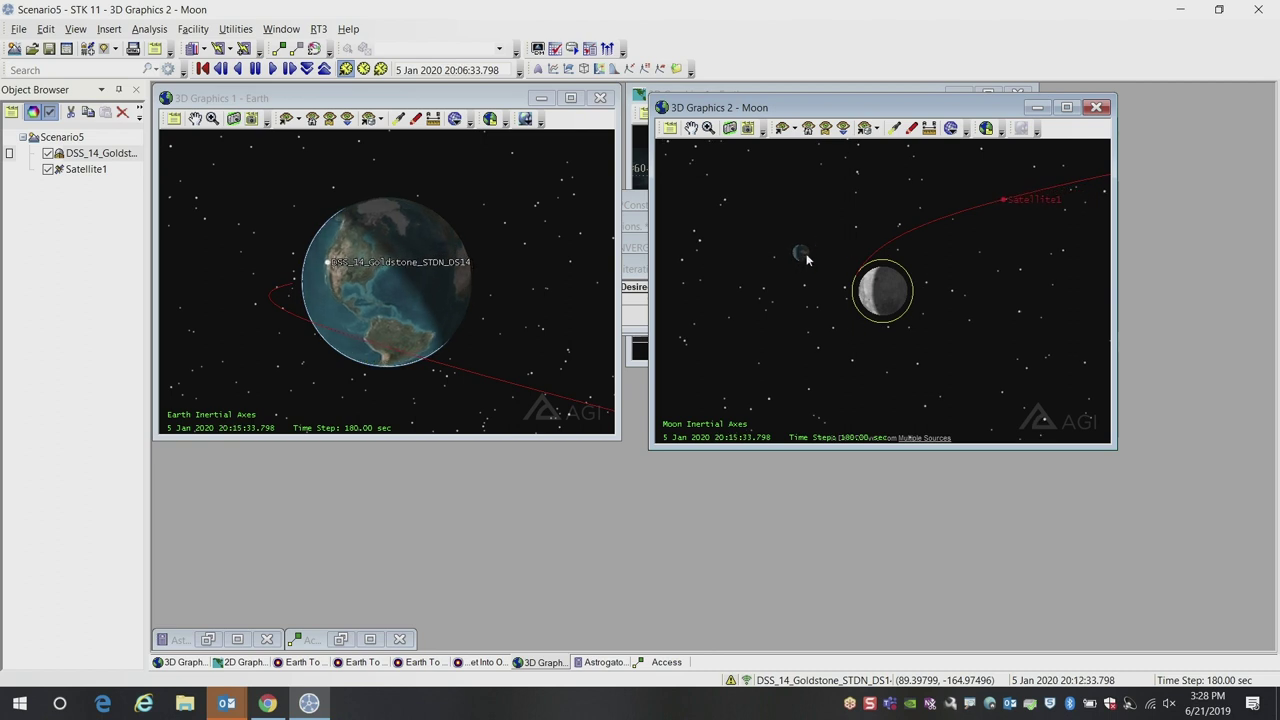
scroll(808, 270, up, 3)
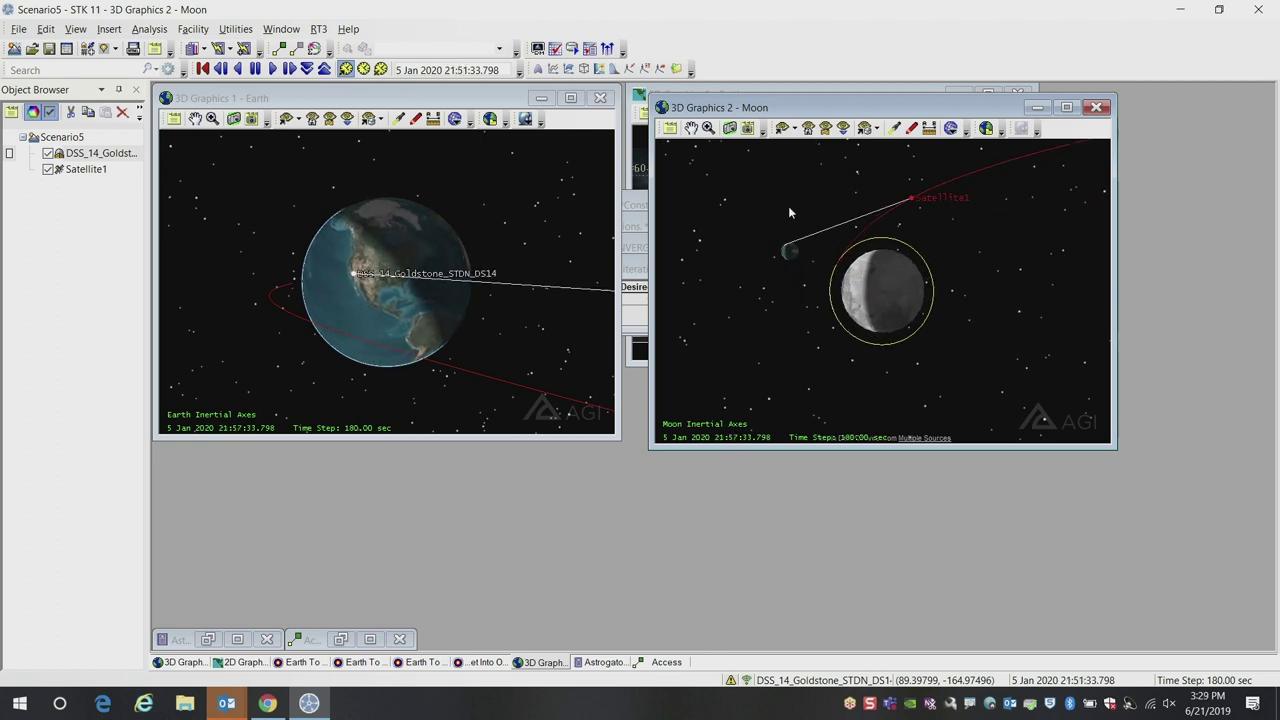